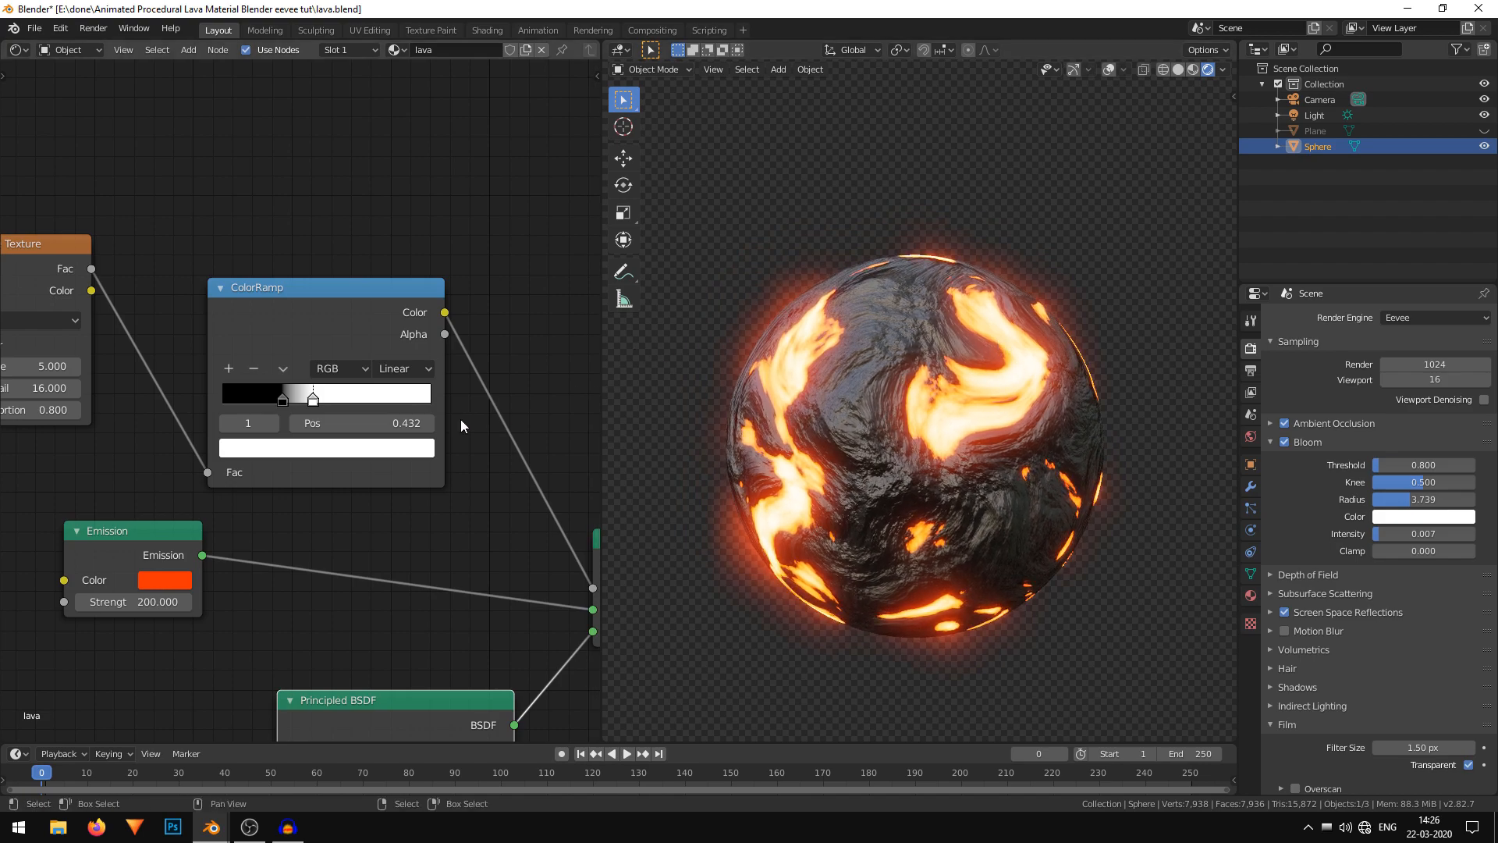
# Try different positions for the ColorRamp's white stop, including 0.400, to vary the glowing lava areas on the sphere.
pyautogui.scroll(2, 461, 419)
pyautogui.scroll(-3, 855, 395)
pyautogui.scroll(2, 794, 433)
pyautogui.scroll(3, 803, 427)
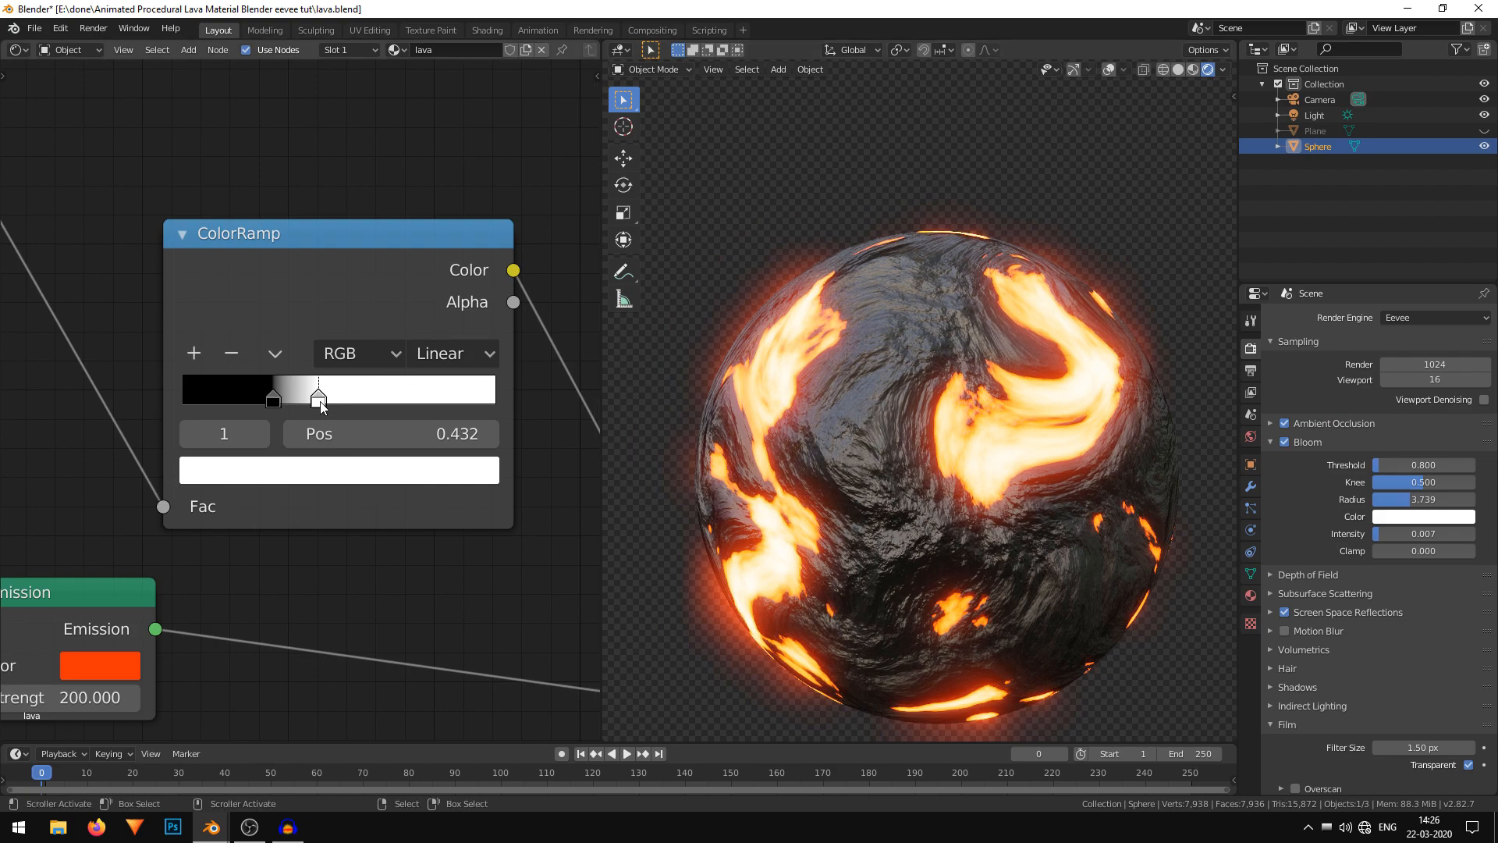
pyautogui.moveTo(320, 401)
pyautogui.mouseDown()
pyautogui.moveTo(467, 405)
pyautogui.moveTo(220, 402)
pyautogui.moveTo(395, 398)
pyautogui.moveTo(308, 400)
pyautogui.mouseUp()
pyautogui.scroll(-6, 927, 402)
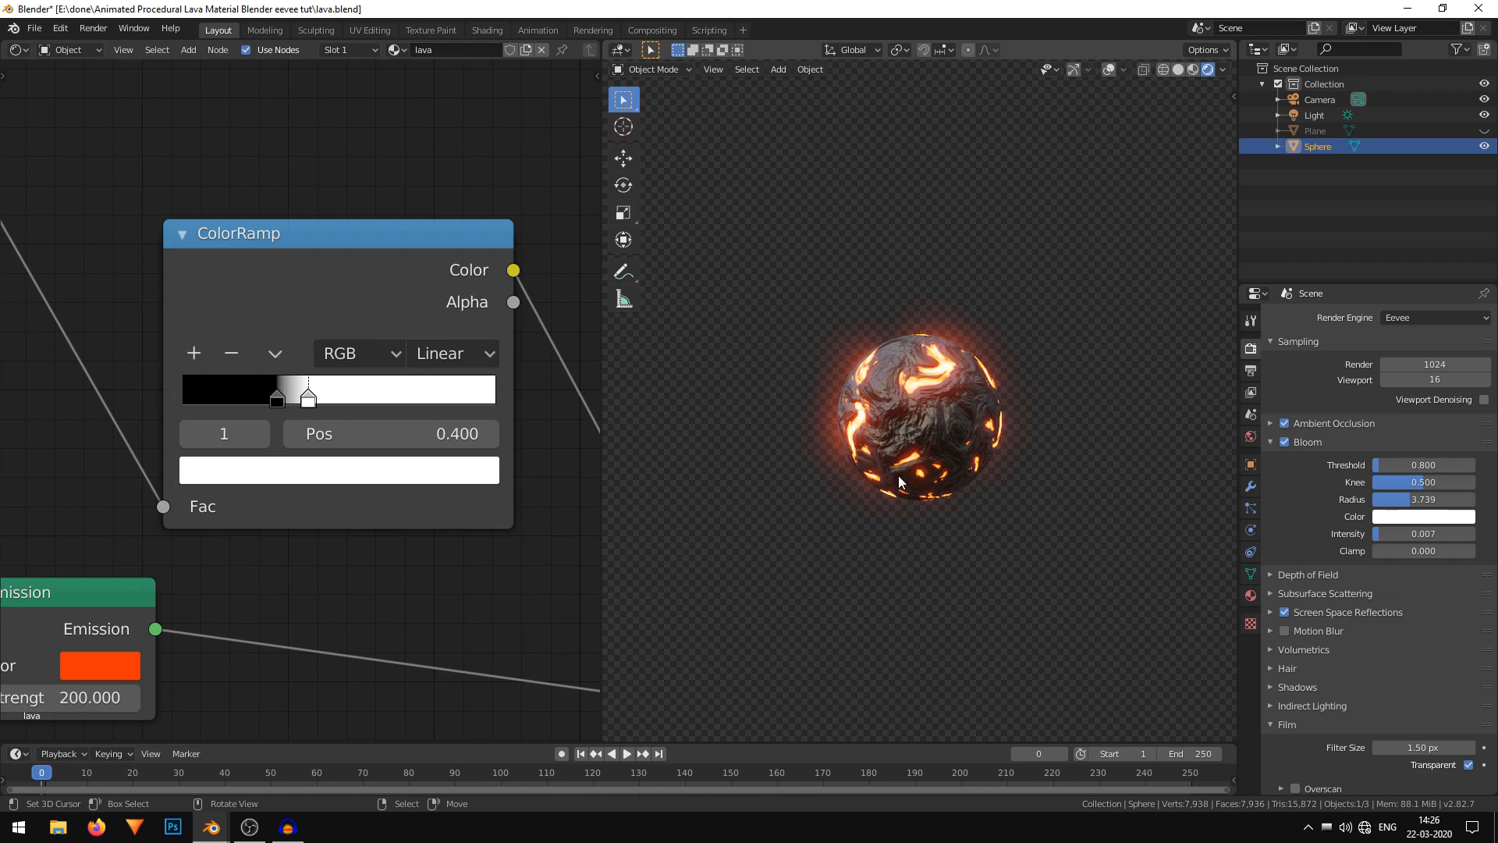
pyautogui.scroll(5, 863, 377)
pyautogui.keyDown('shift'); pyautogui.moveTo(888, 383); pyautogui.dragTo(906, 471, button='middle'); pyautogui.keyUp('shift')
pyautogui.moveTo(304, 394); pyautogui.dragTo(324, 395)
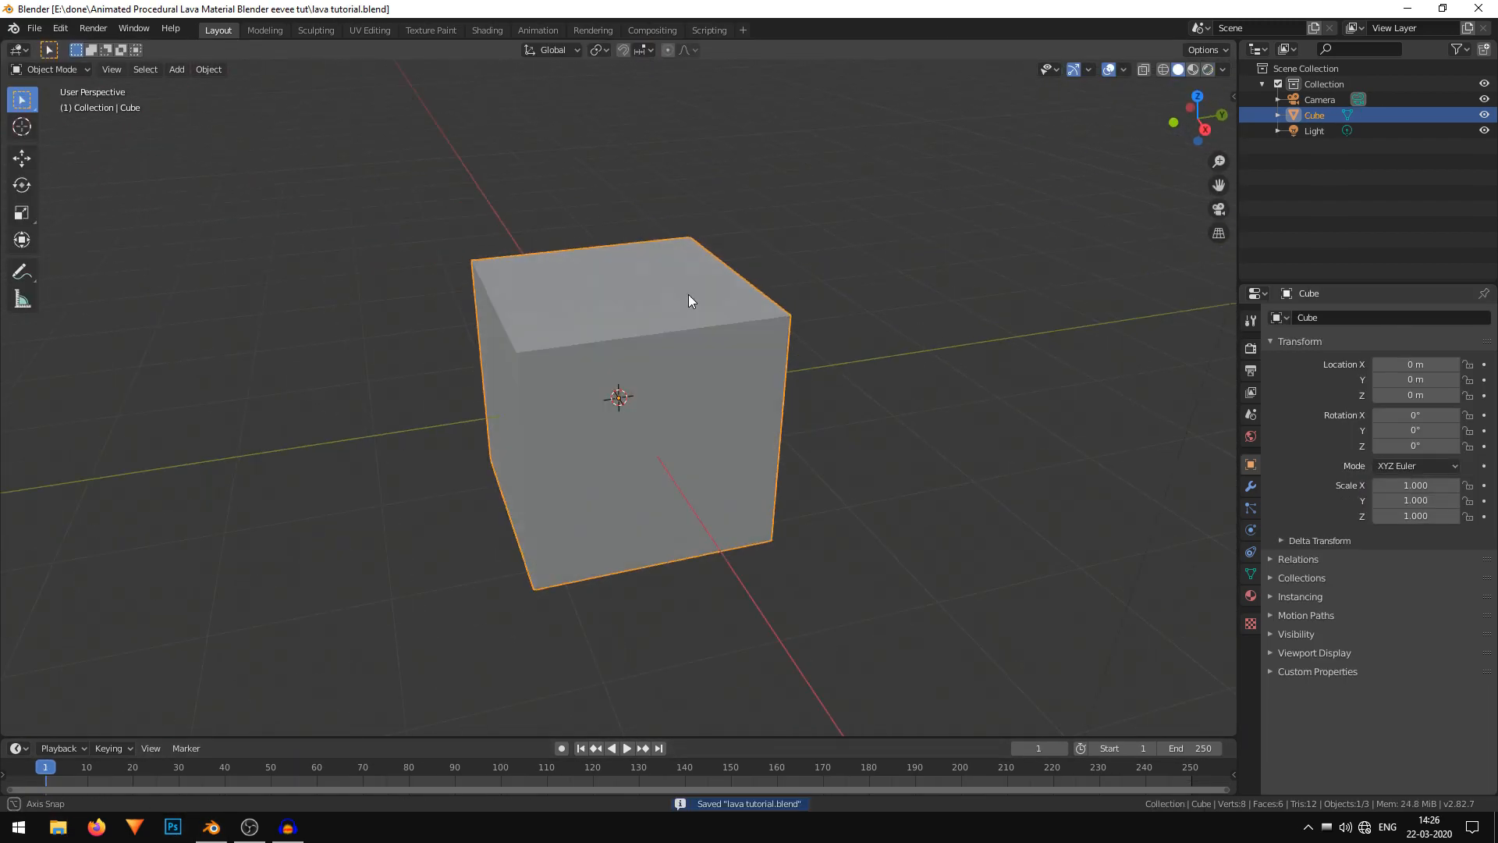
# Delete the default cube from the scene.
pyautogui.scroll(-4, 698, 312)
pyautogui.scroll(2, 686, 324)
pyautogui.moveTo(664, 329); pyautogui.dragTo(888, 334, button='middle')
pyautogui.moveTo(833, 381); pyautogui.dragTo(786, 399, button='middle')
pyautogui.moveTo(798, 289); pyautogui.dragTo(798, 411, button='middle')
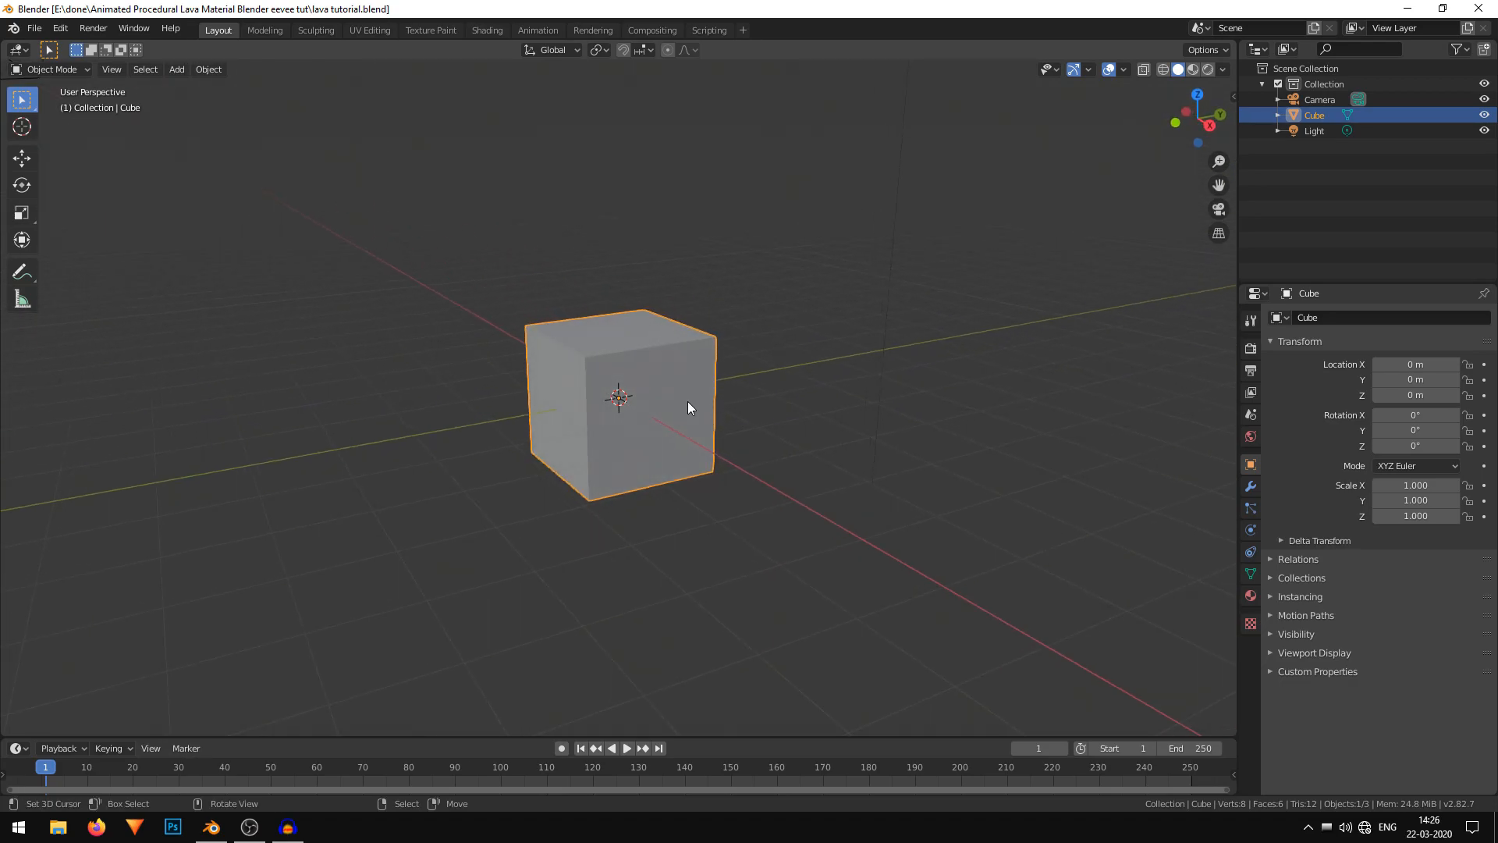
pyautogui.press('Delete')
pyautogui.moveTo(766, 367); pyautogui.dragTo(747, 370, button='middle')
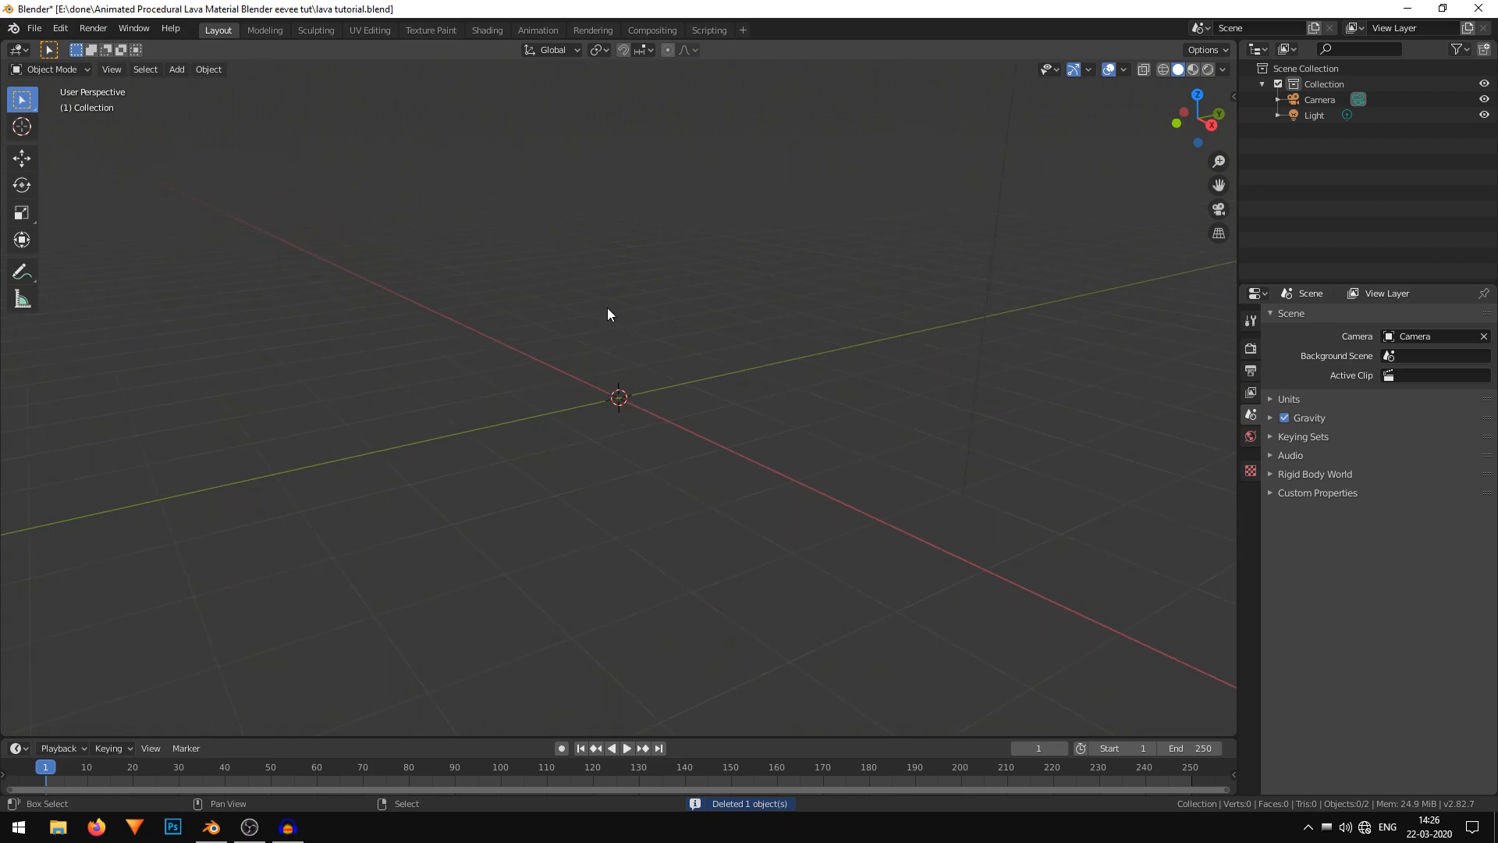
# Add a UV sphere at the world origin and expand its creation settings, keeping the defaults.
pyautogui.hotkey('shift', 'a')
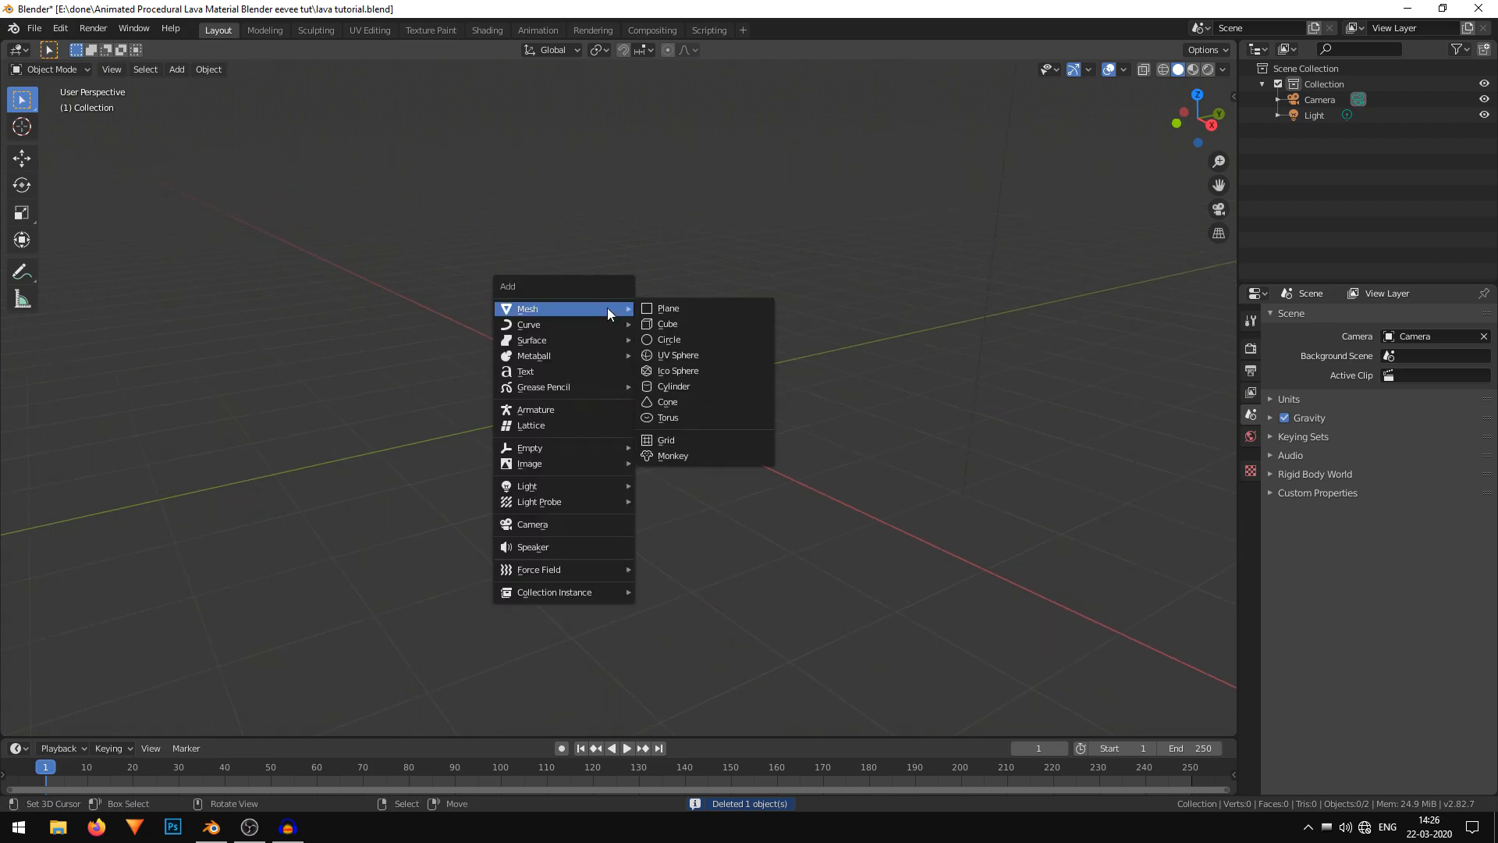
pyautogui.click(745, 357)
pyautogui.scroll(3, 607, 370)
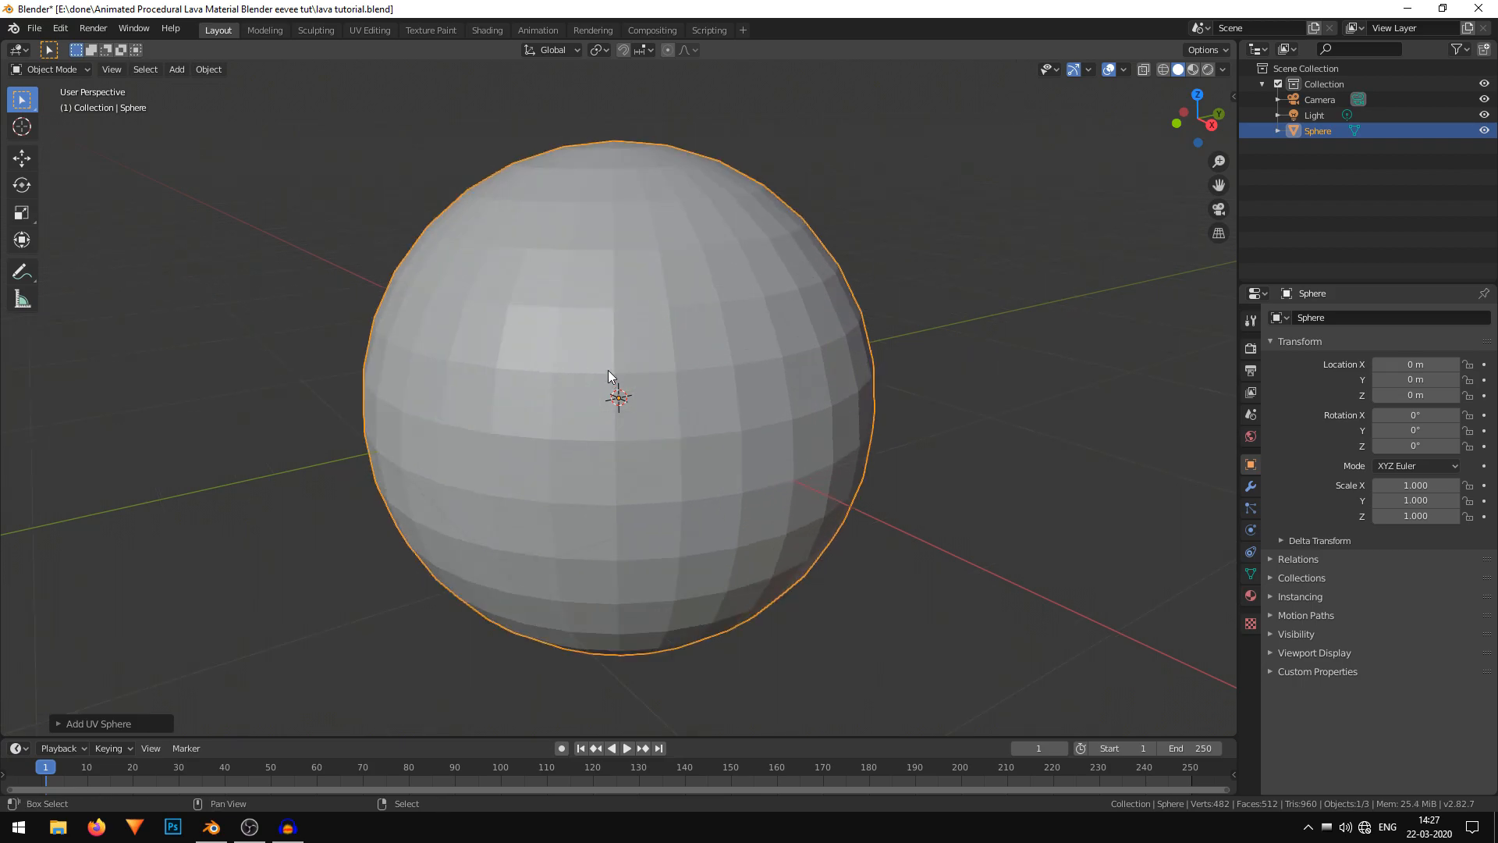
pyautogui.moveTo(607, 370); pyautogui.dragTo(597, 387, button='middle')
pyautogui.click(87, 721)
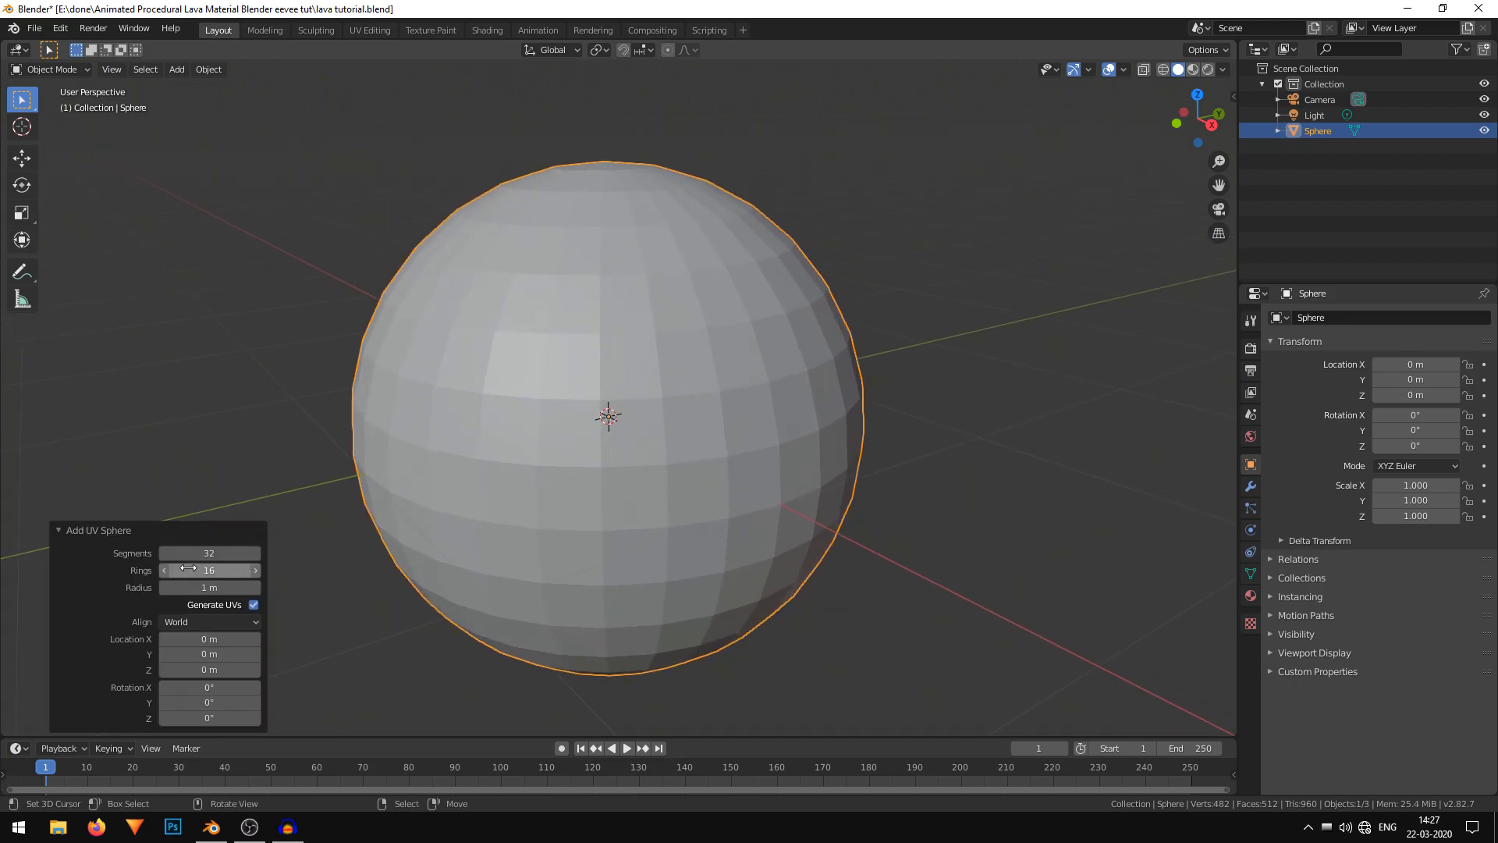
pyautogui.click(1051, 397)
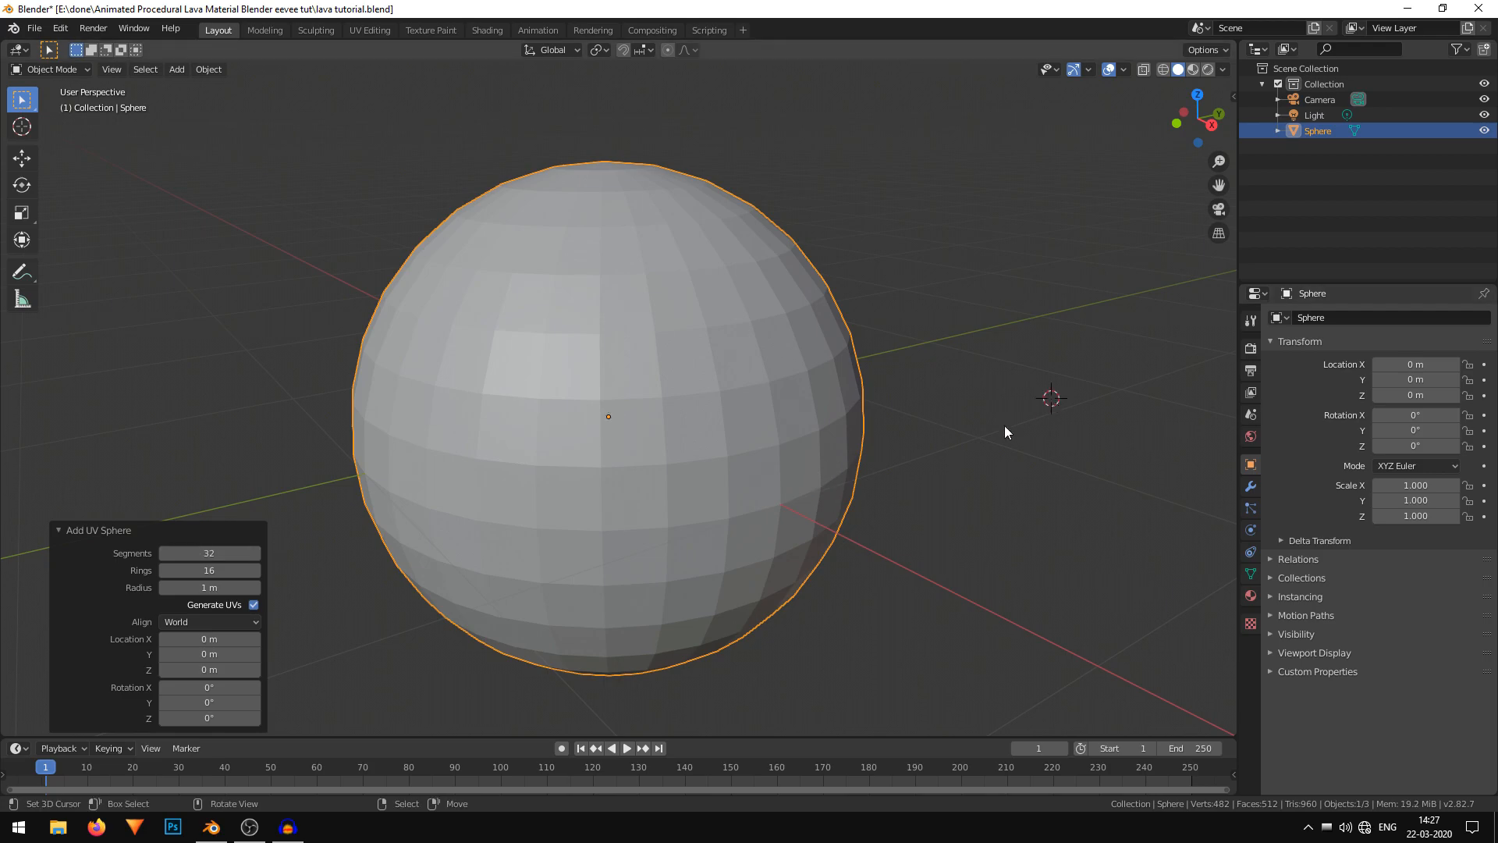
# Add a Subdivision Surface modifier to the sphere and apply it to the mesh.
pyautogui.click(1251, 487)
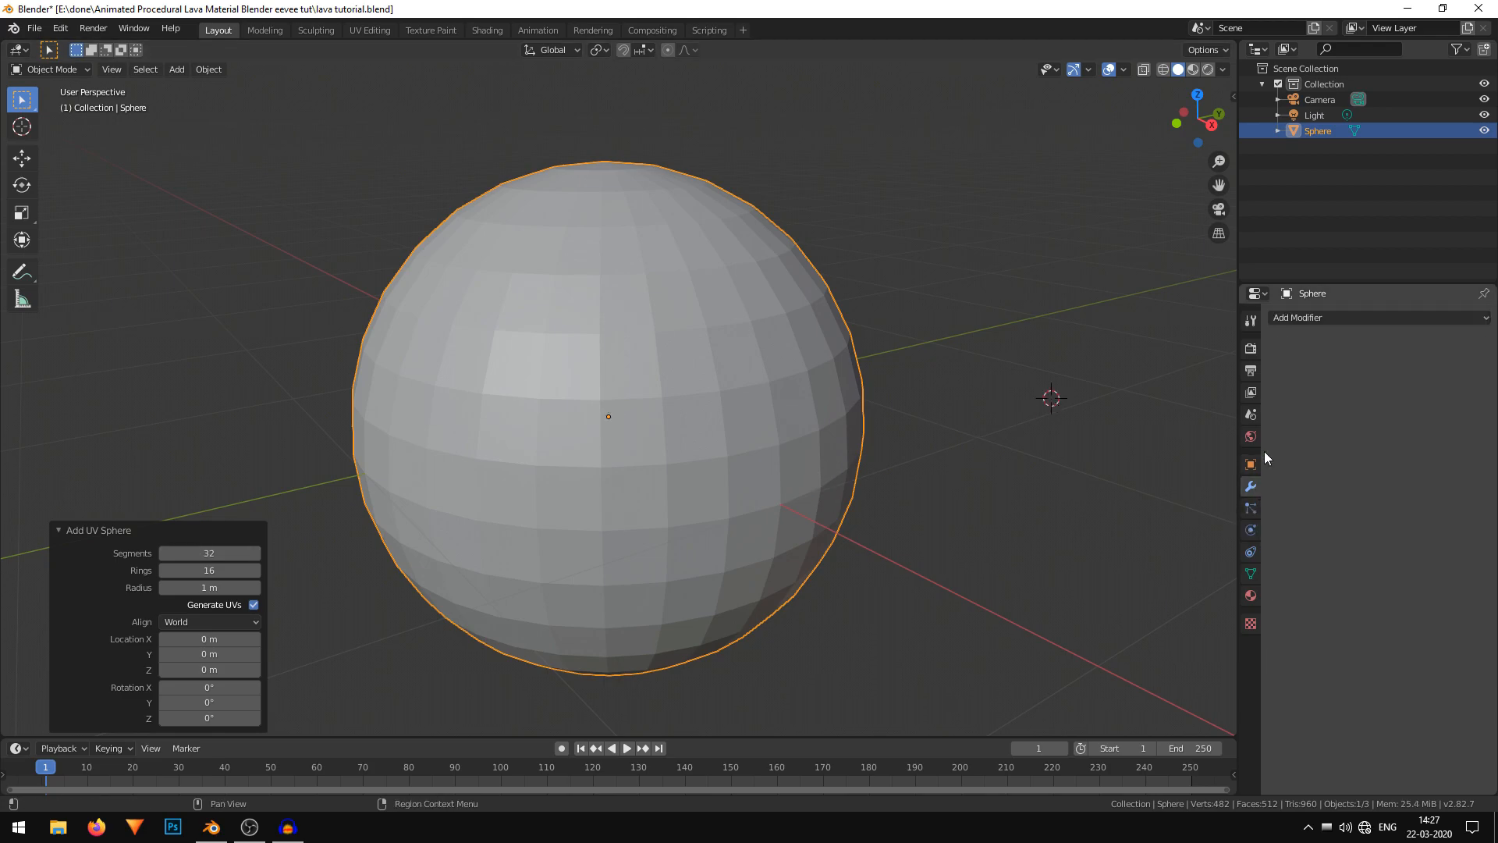
pyautogui.click(1327, 316)
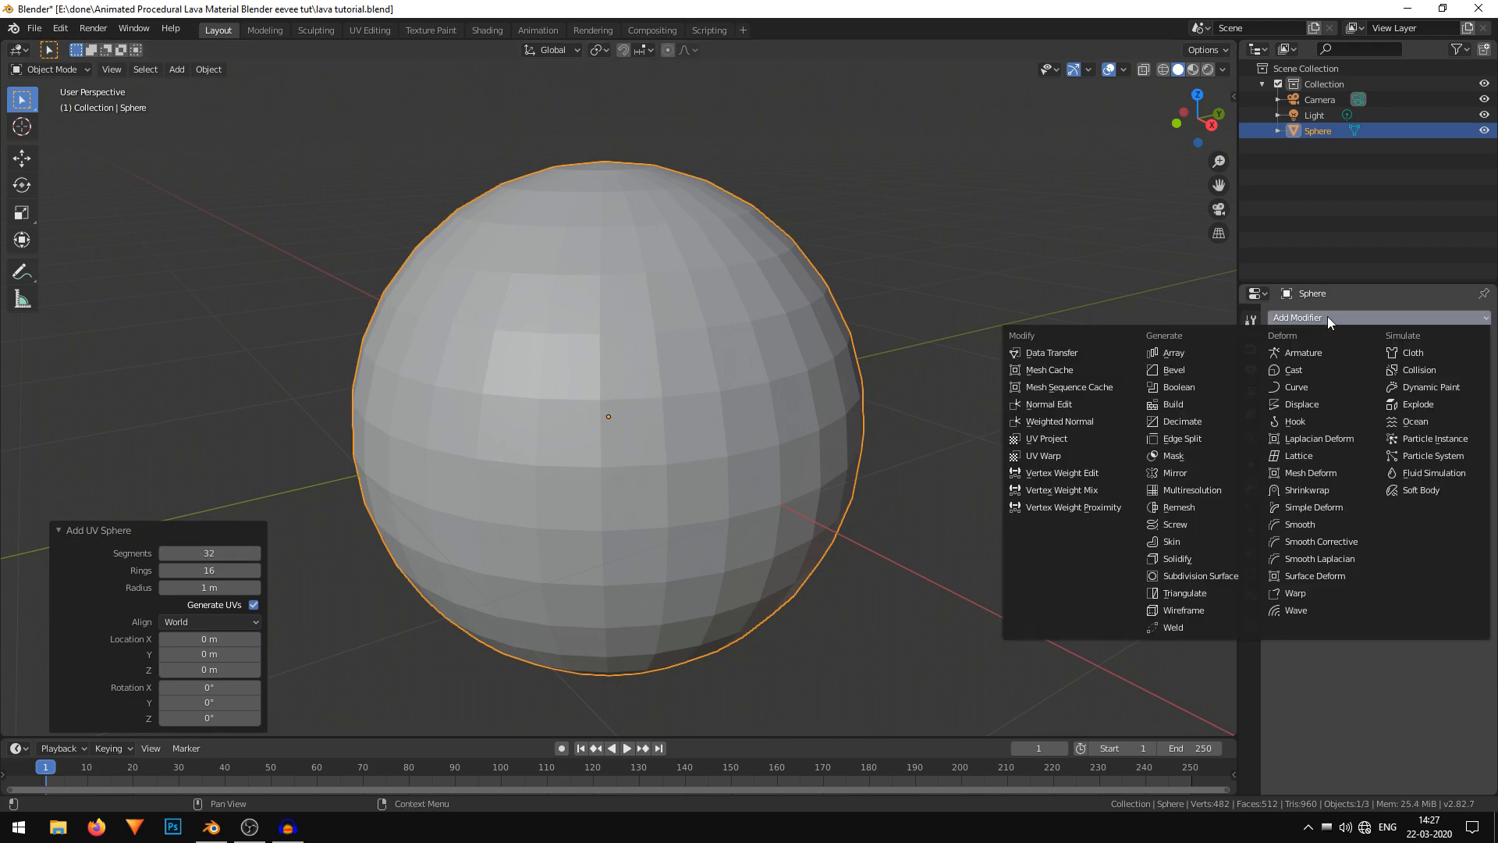
pyautogui.click(1191, 575)
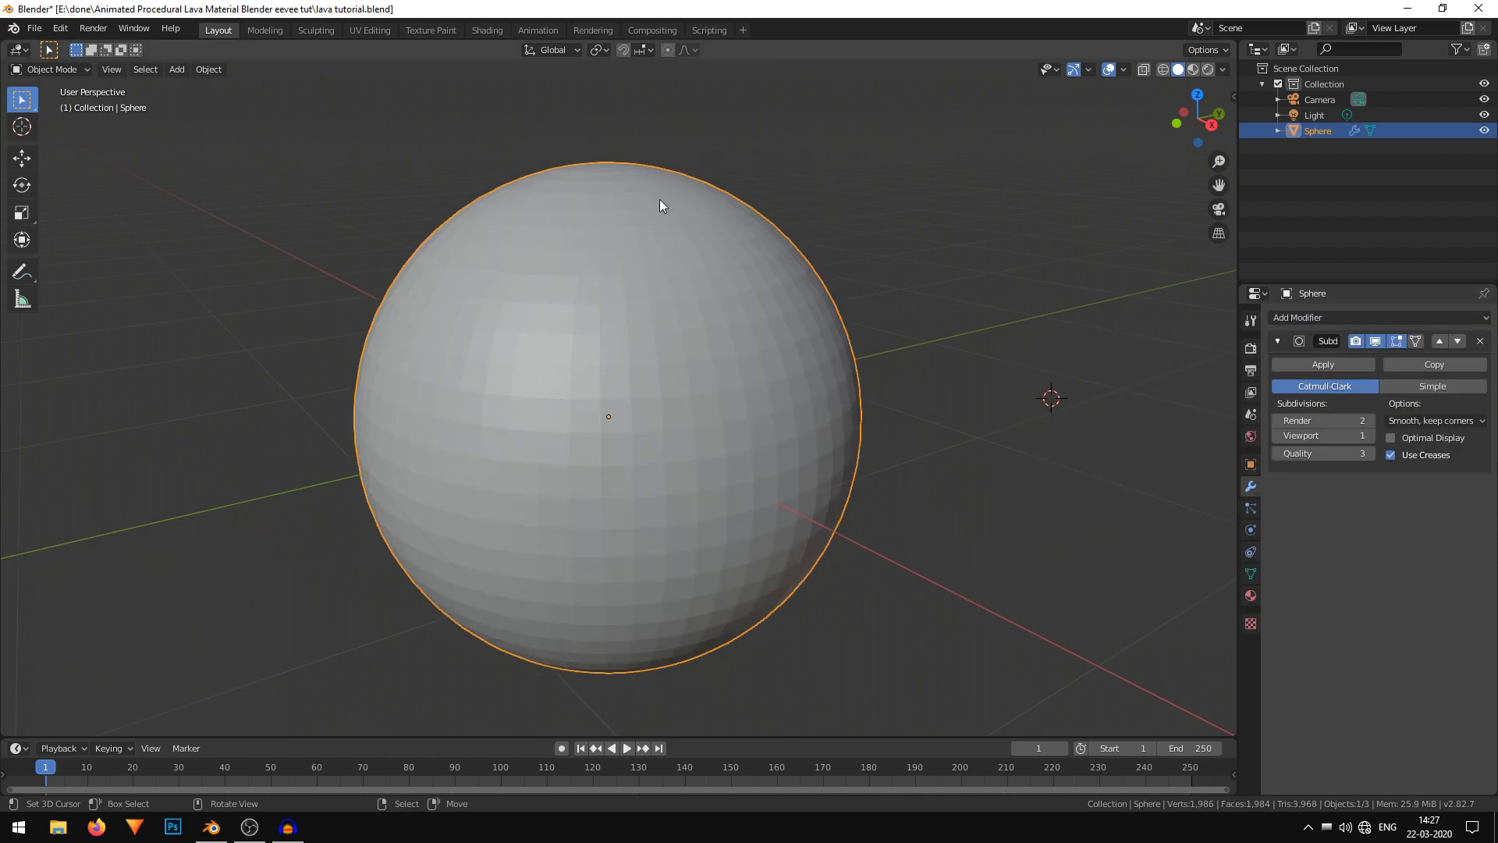
pyautogui.moveTo(844, 287); pyautogui.dragTo(797, 442, button='middle')
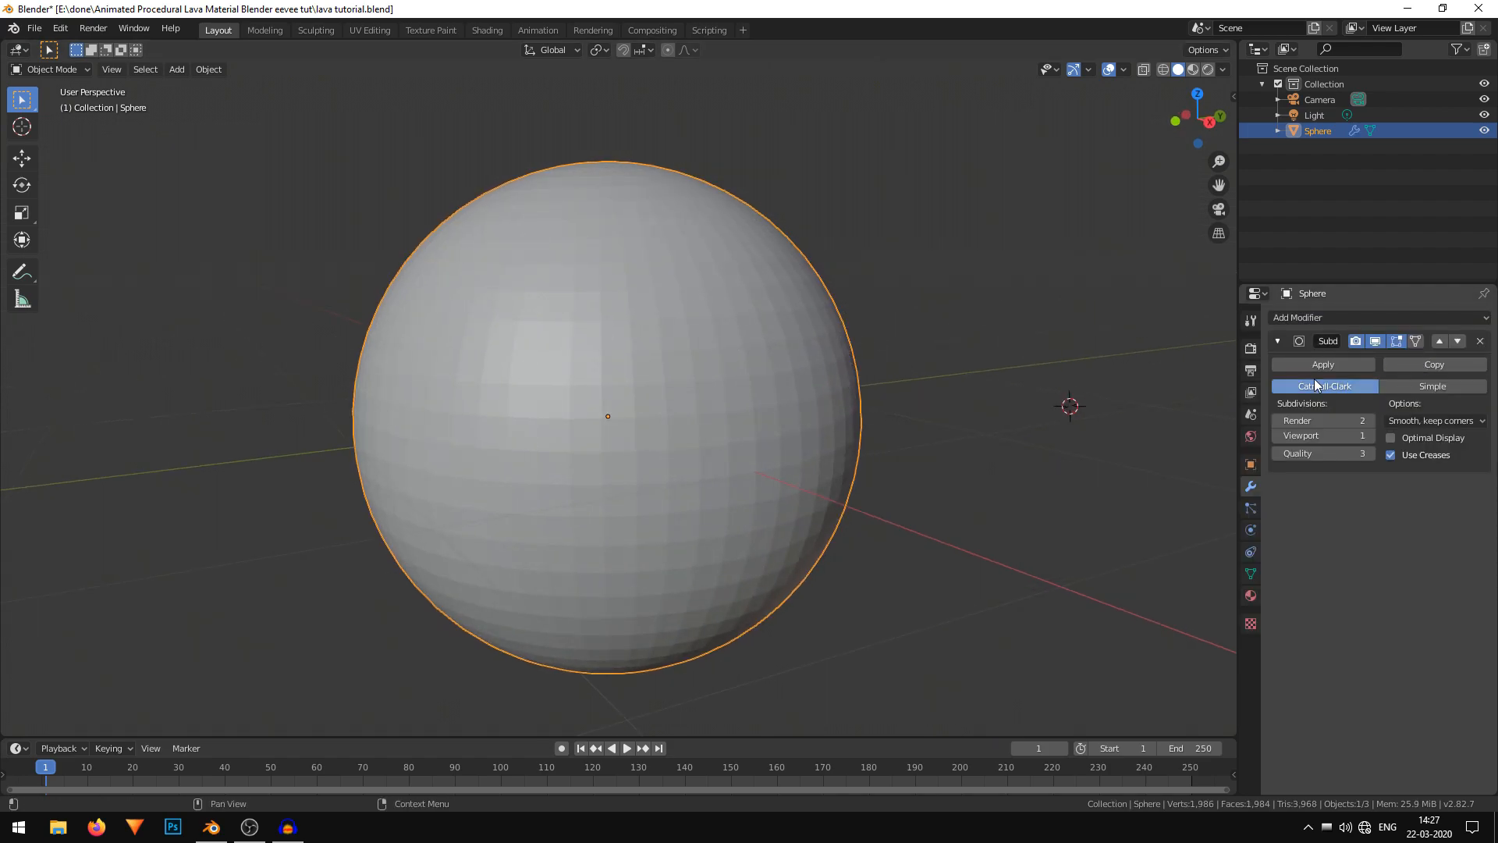
pyautogui.hotkey('ctrl', 'z')
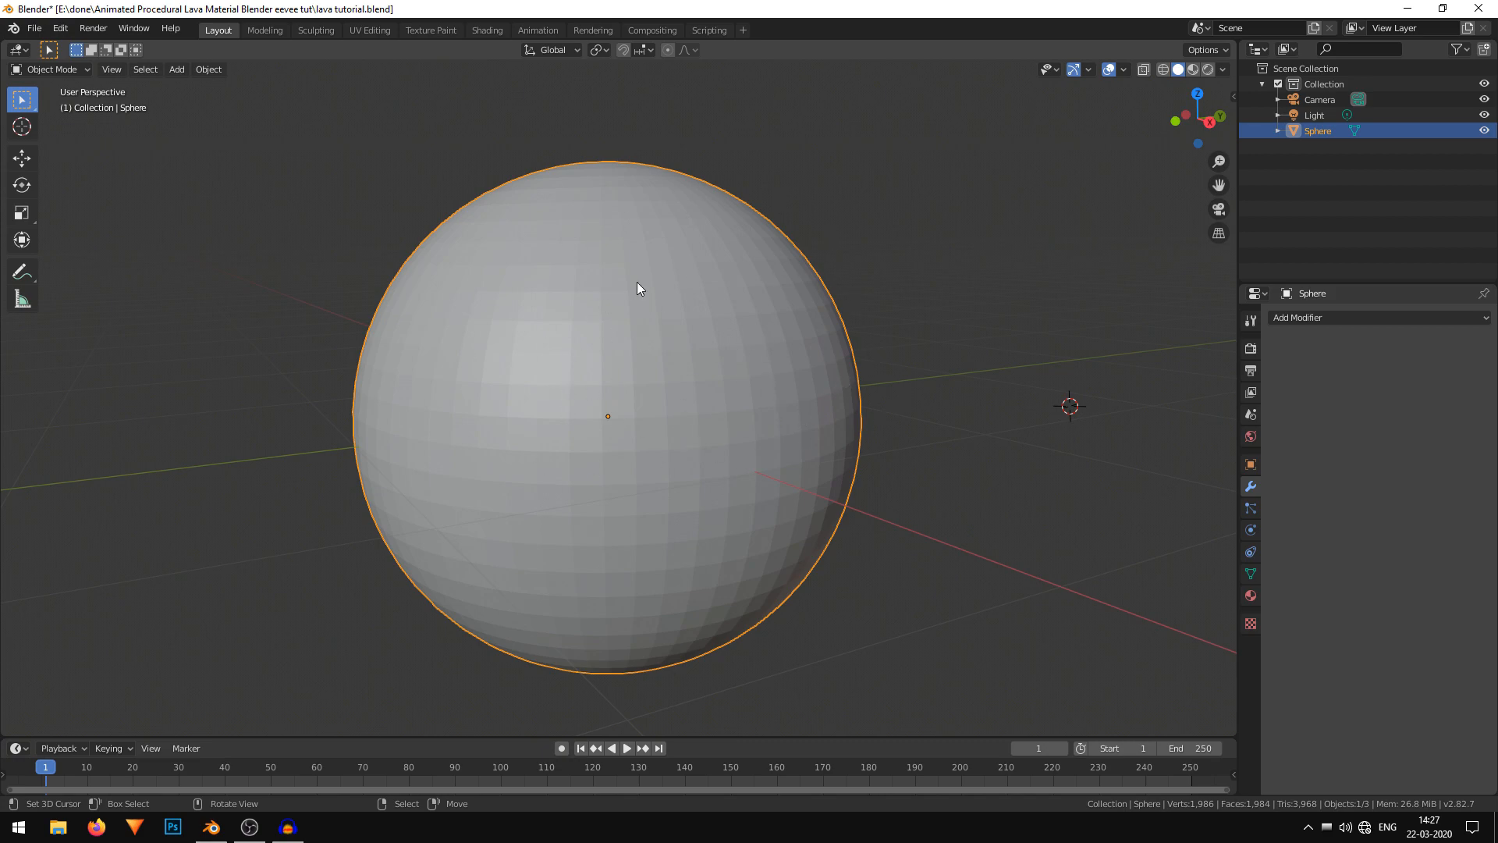
# Shade the sphere smooth and enable Auto Smooth for its normals.
pyautogui.click(199, 71)
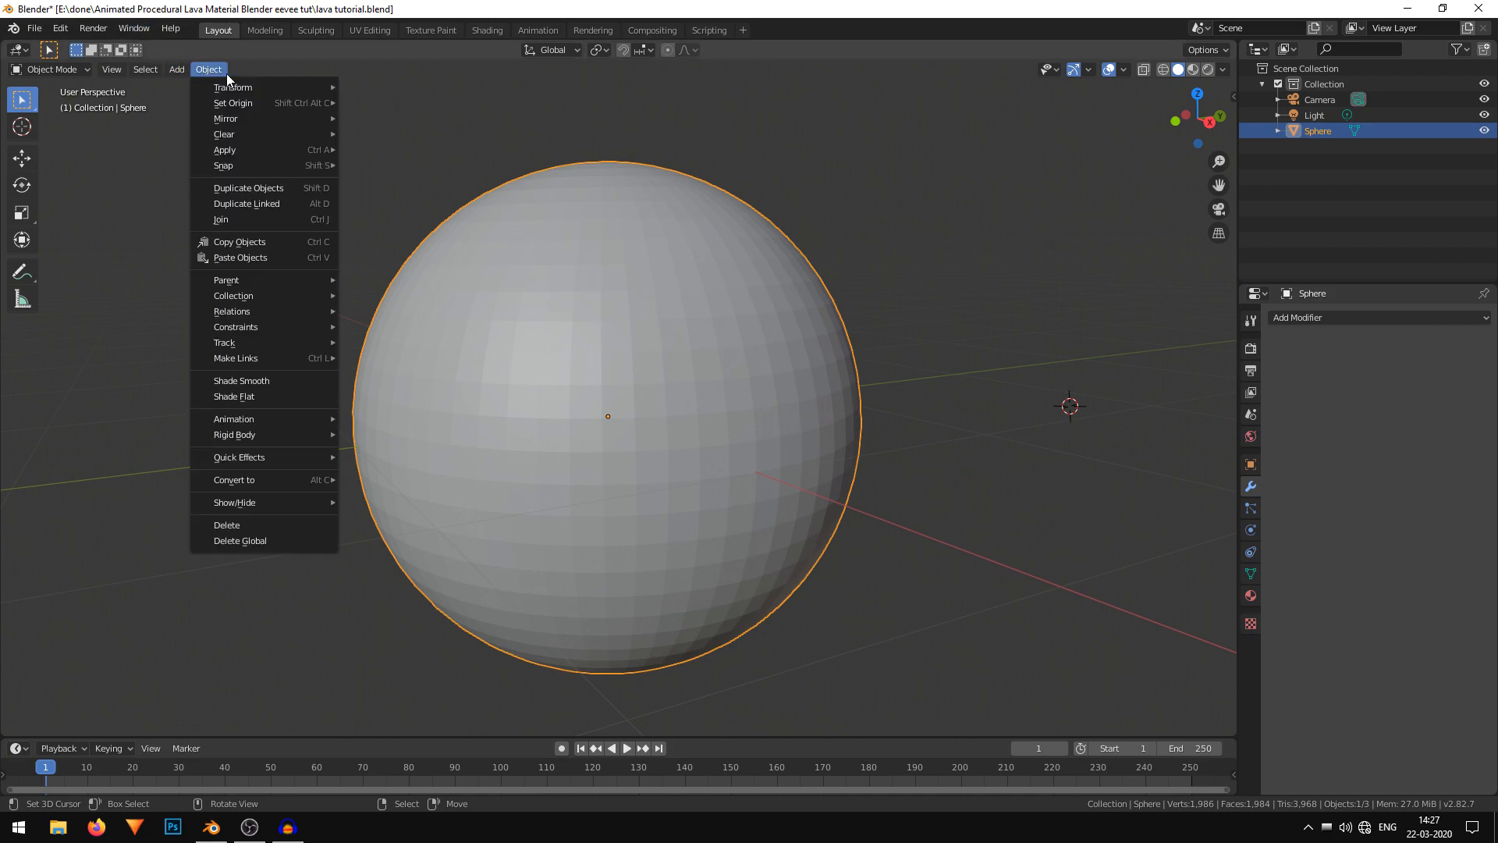
pyautogui.click(268, 379)
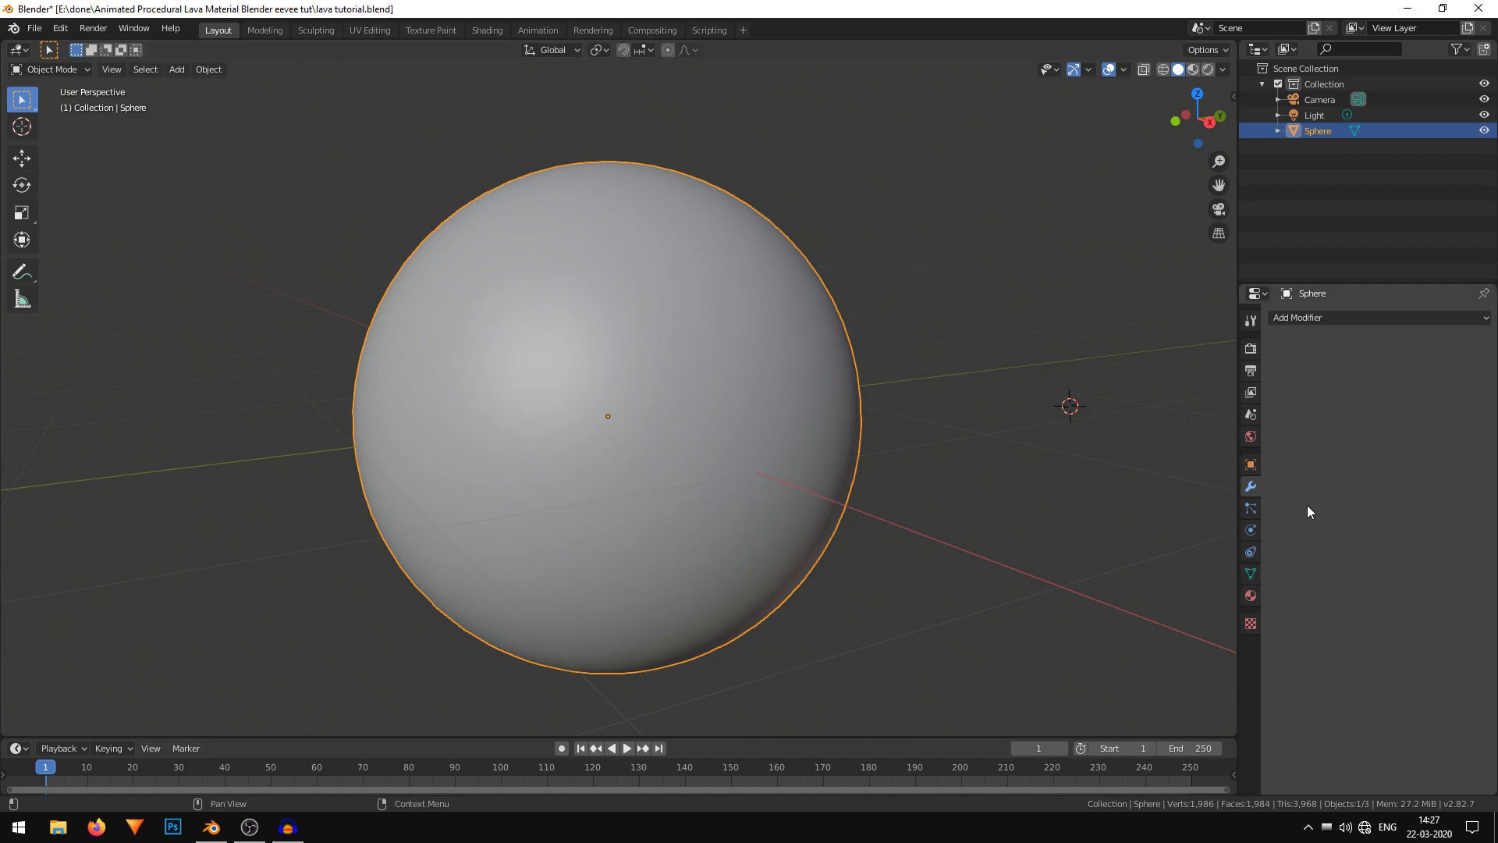
pyautogui.click(1248, 573)
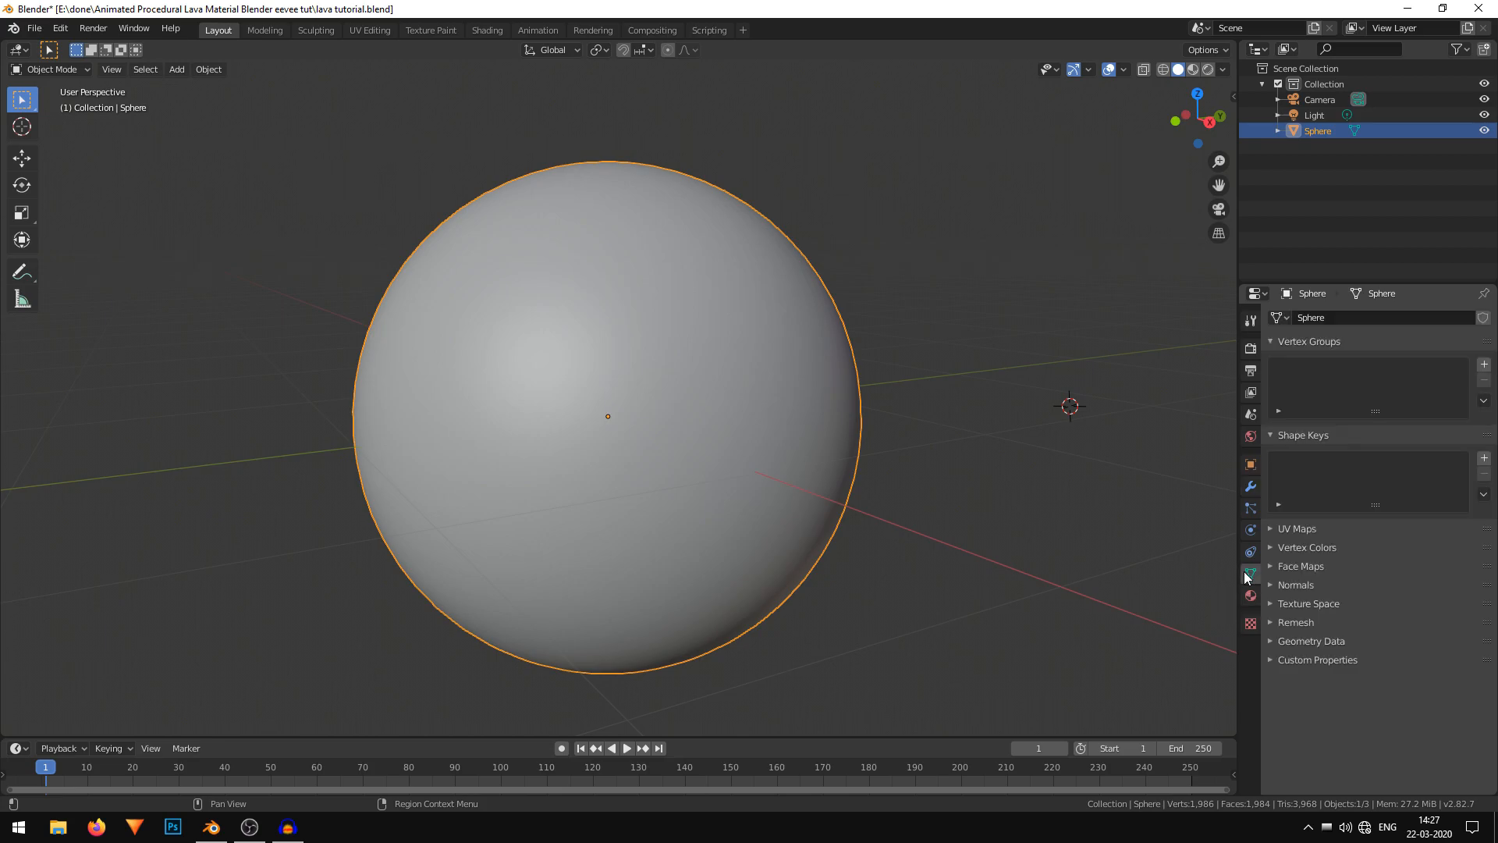
pyautogui.click(1289, 585)
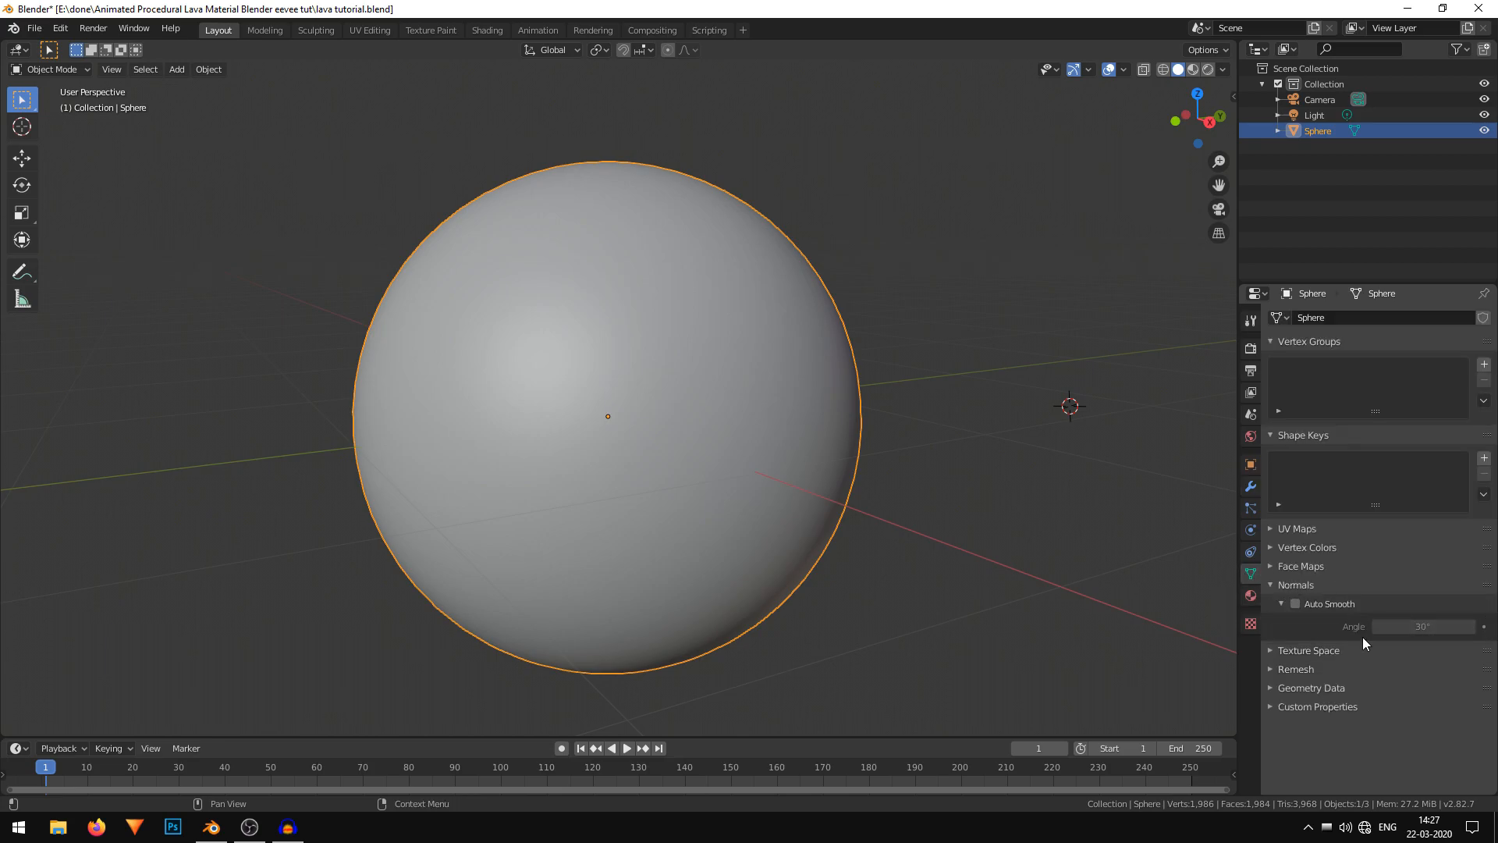
pyautogui.click(1296, 604)
# Save the lava tutorial.blend file.
pyautogui.hotkey('ctrl', 's')
pyautogui.scroll(-3, 786, 424)
pyautogui.scroll(3, 786, 424)
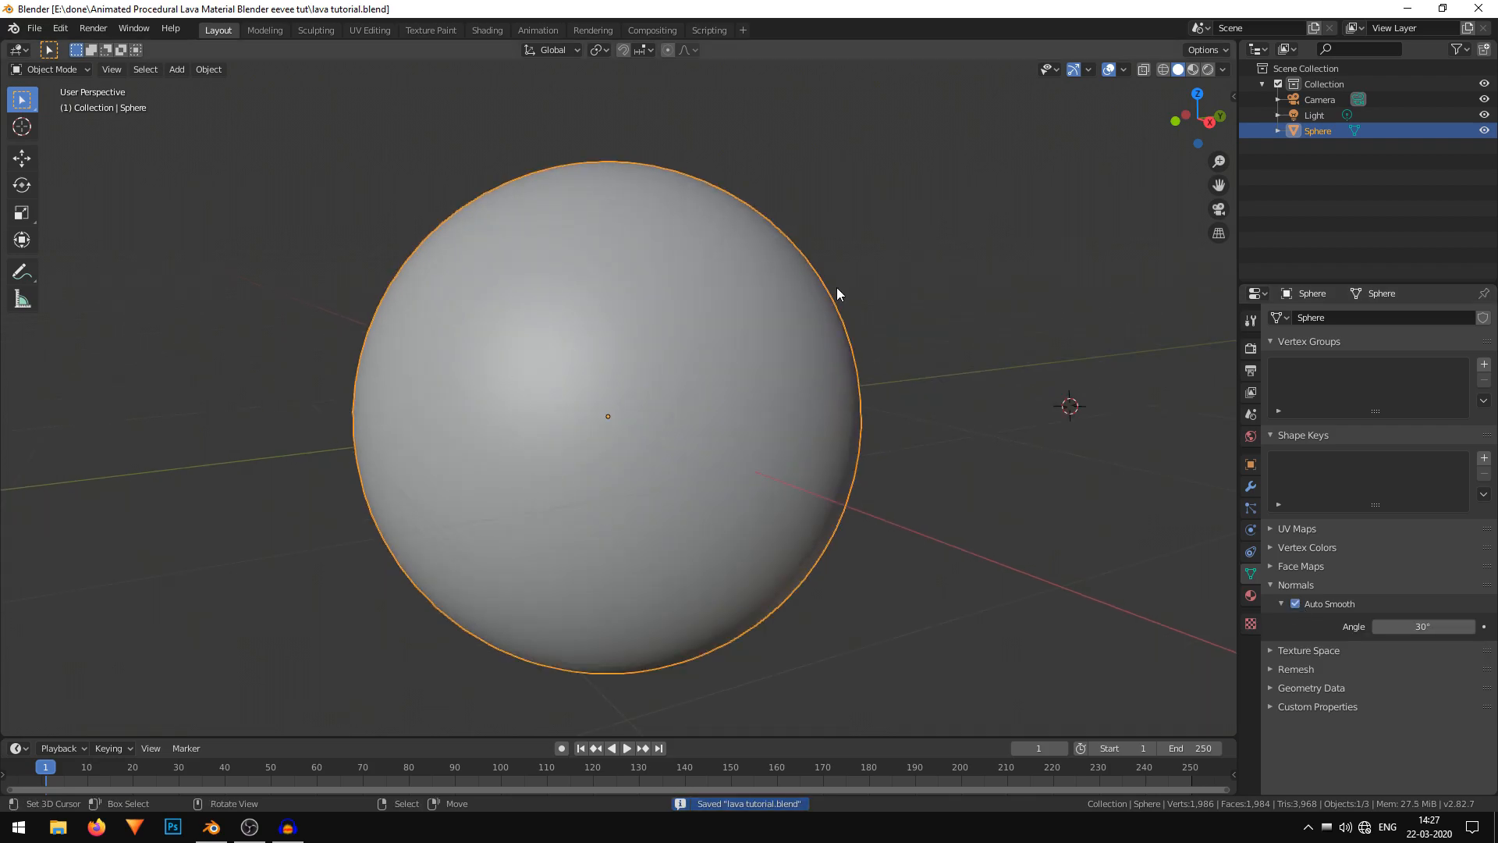
pyautogui.scroll(-1, 759, 392)
pyautogui.moveTo(753, 385); pyautogui.dragTo(735, 368, button='middle')
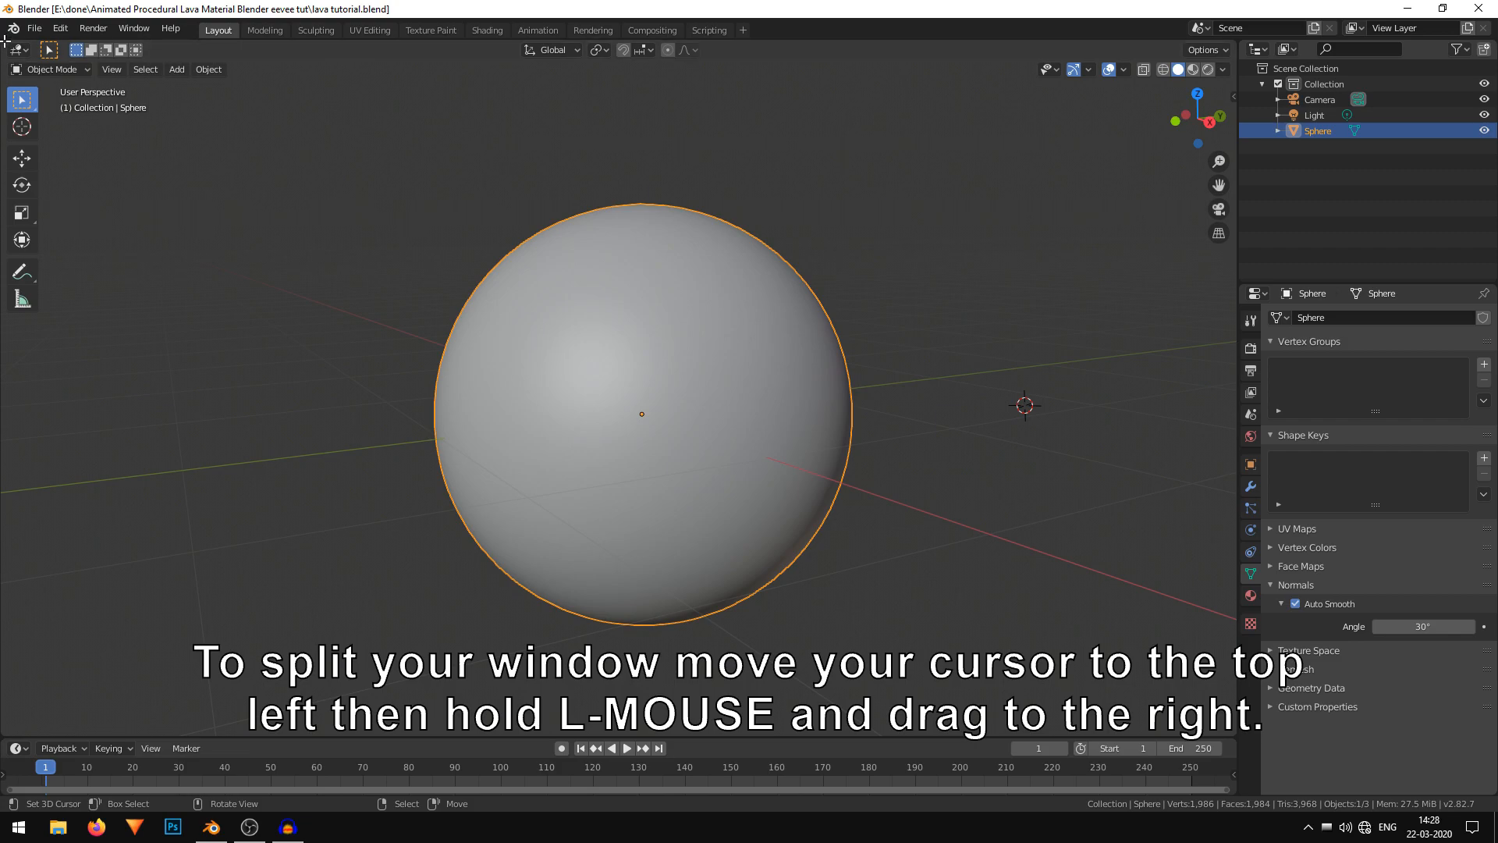
# Split the 3D viewport into two side-by-side areas and change the first one to the Shader Editor.
pyautogui.moveTo(6, 41); pyautogui.dragTo(669, 219)
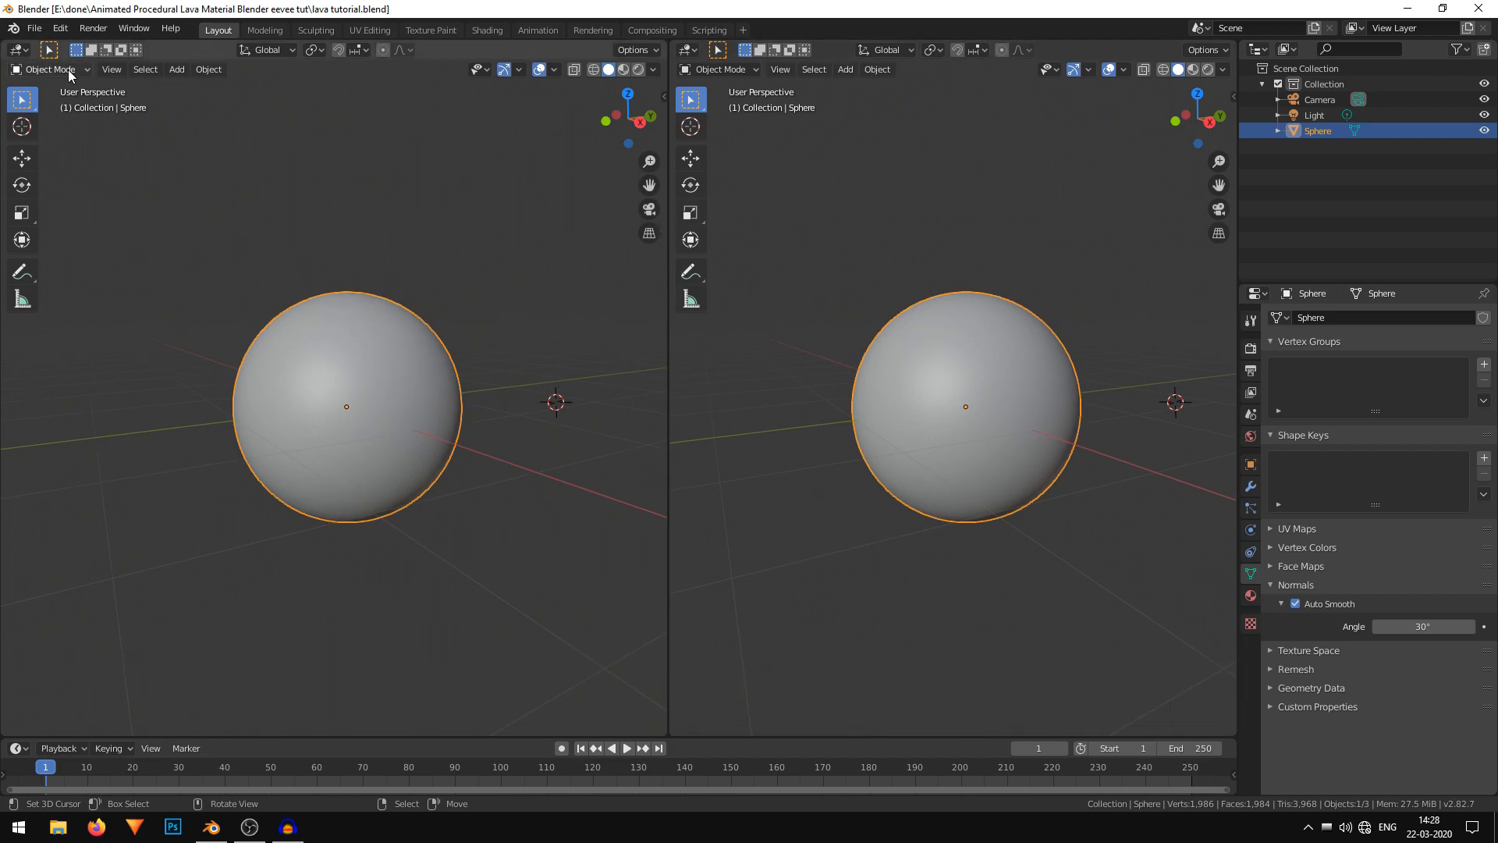
pyautogui.click(19, 50)
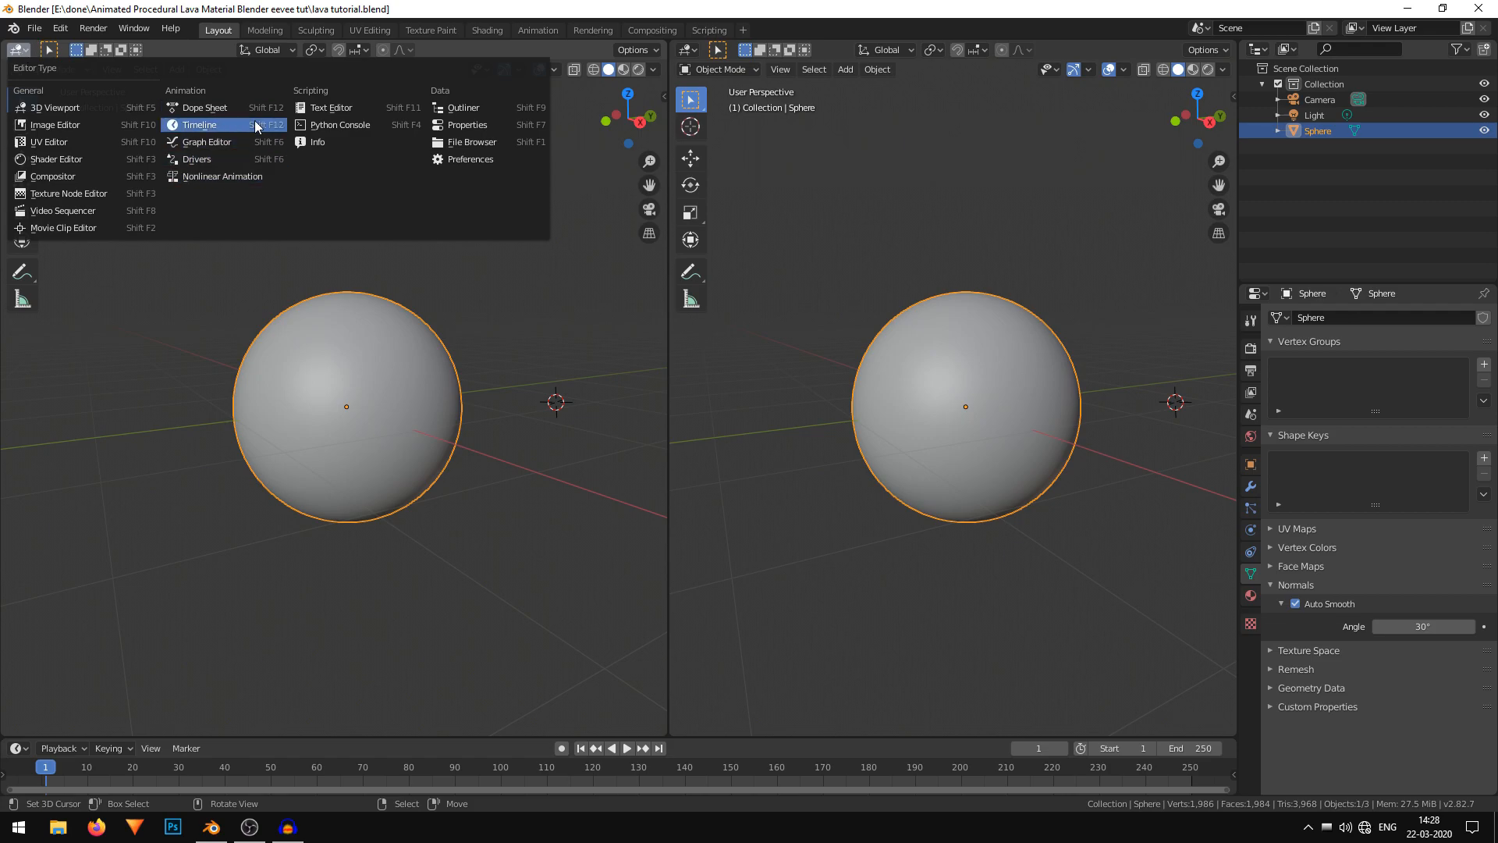
pyautogui.click(86, 158)
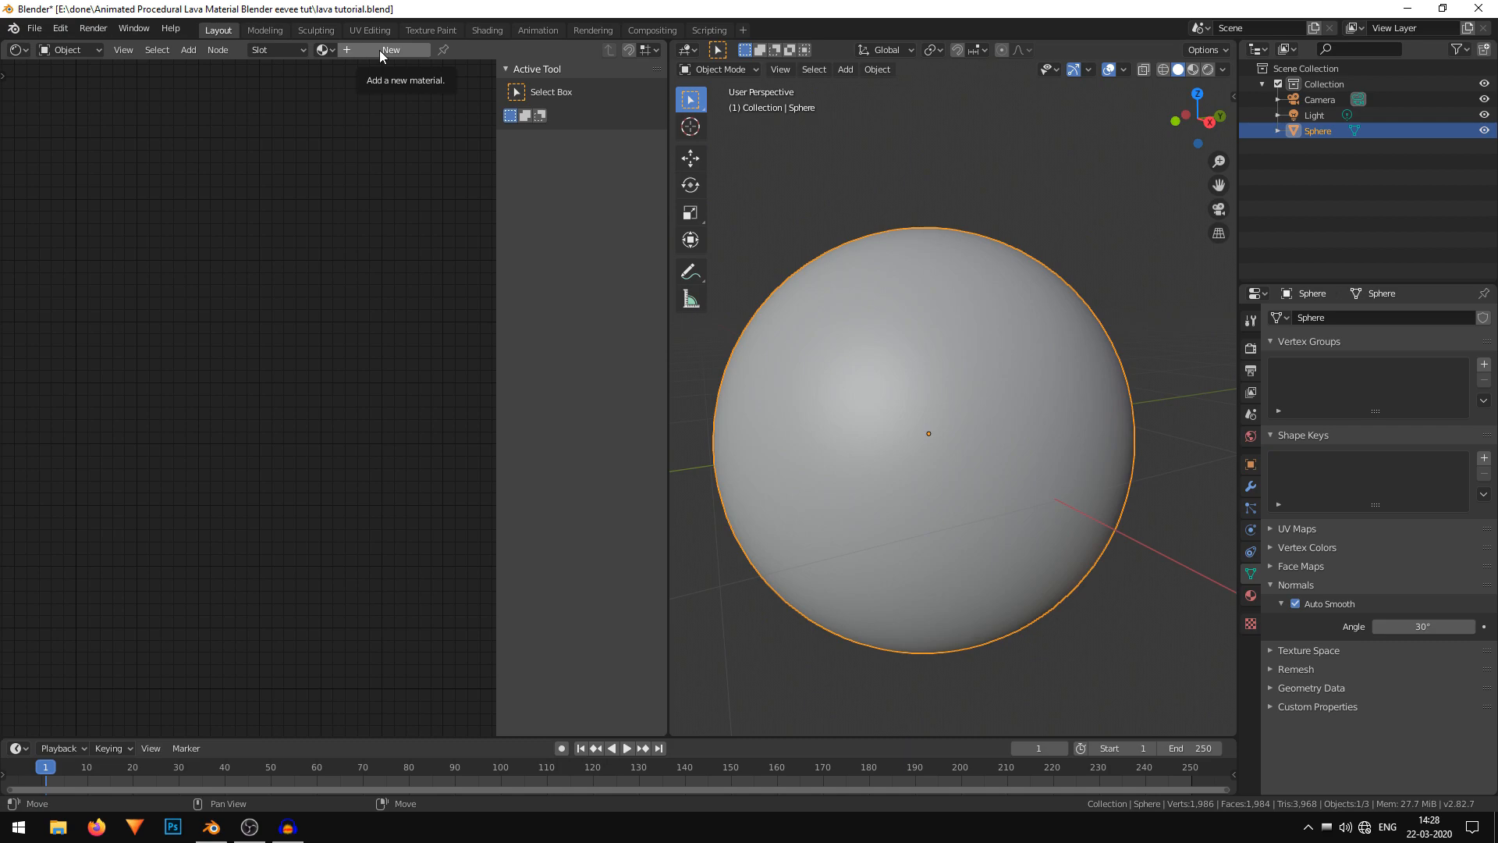
# Create a new material for the sphere and name it Lava.
pyautogui.click(379, 50)
pyautogui.click(476, 52)
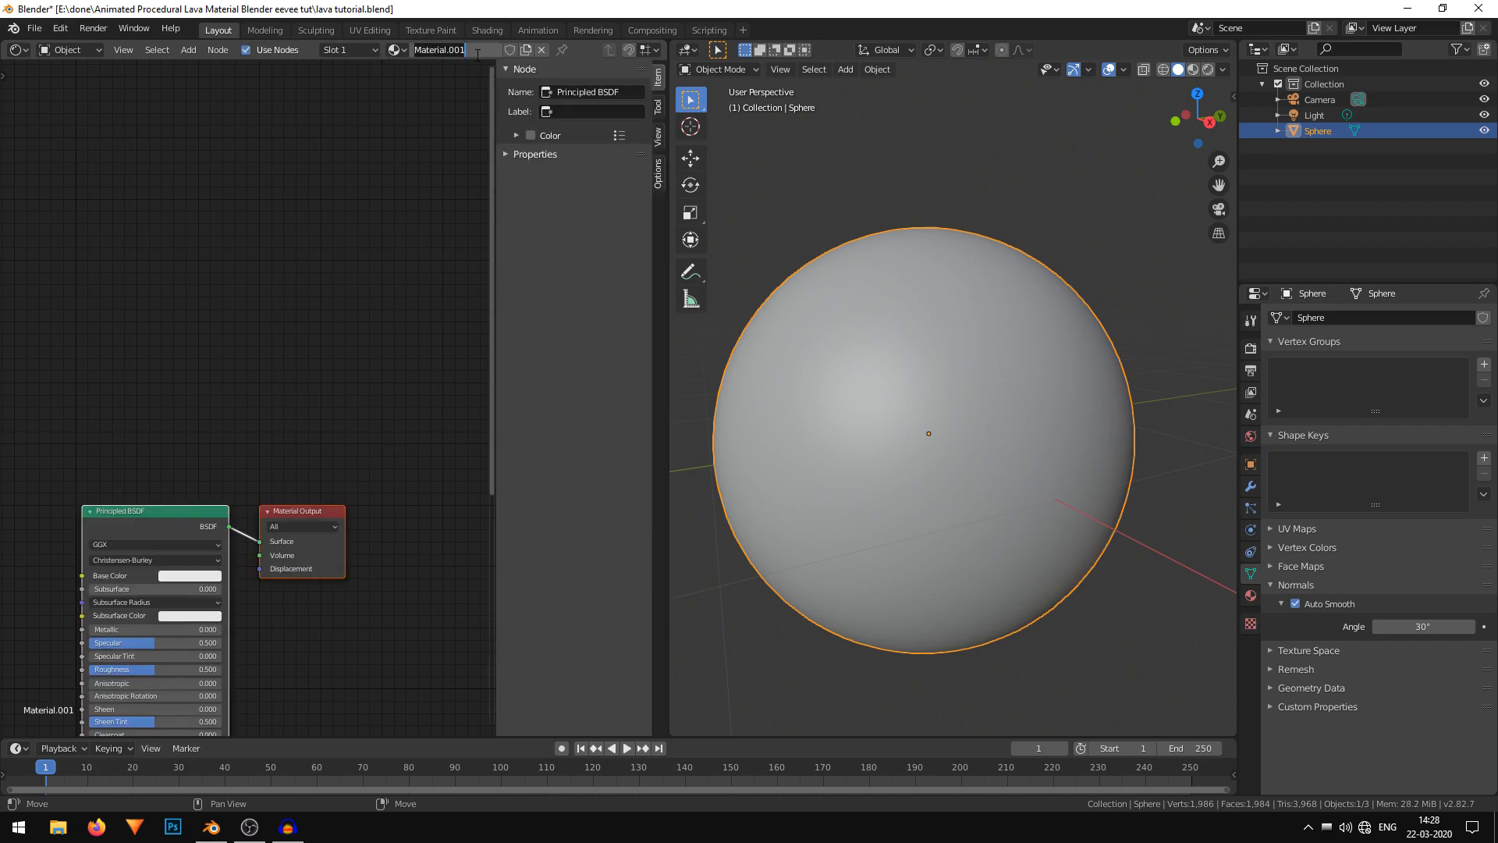
pyautogui.write('La')
pyautogui.press('Return')
pyautogui.scroll(2, 197, 438)
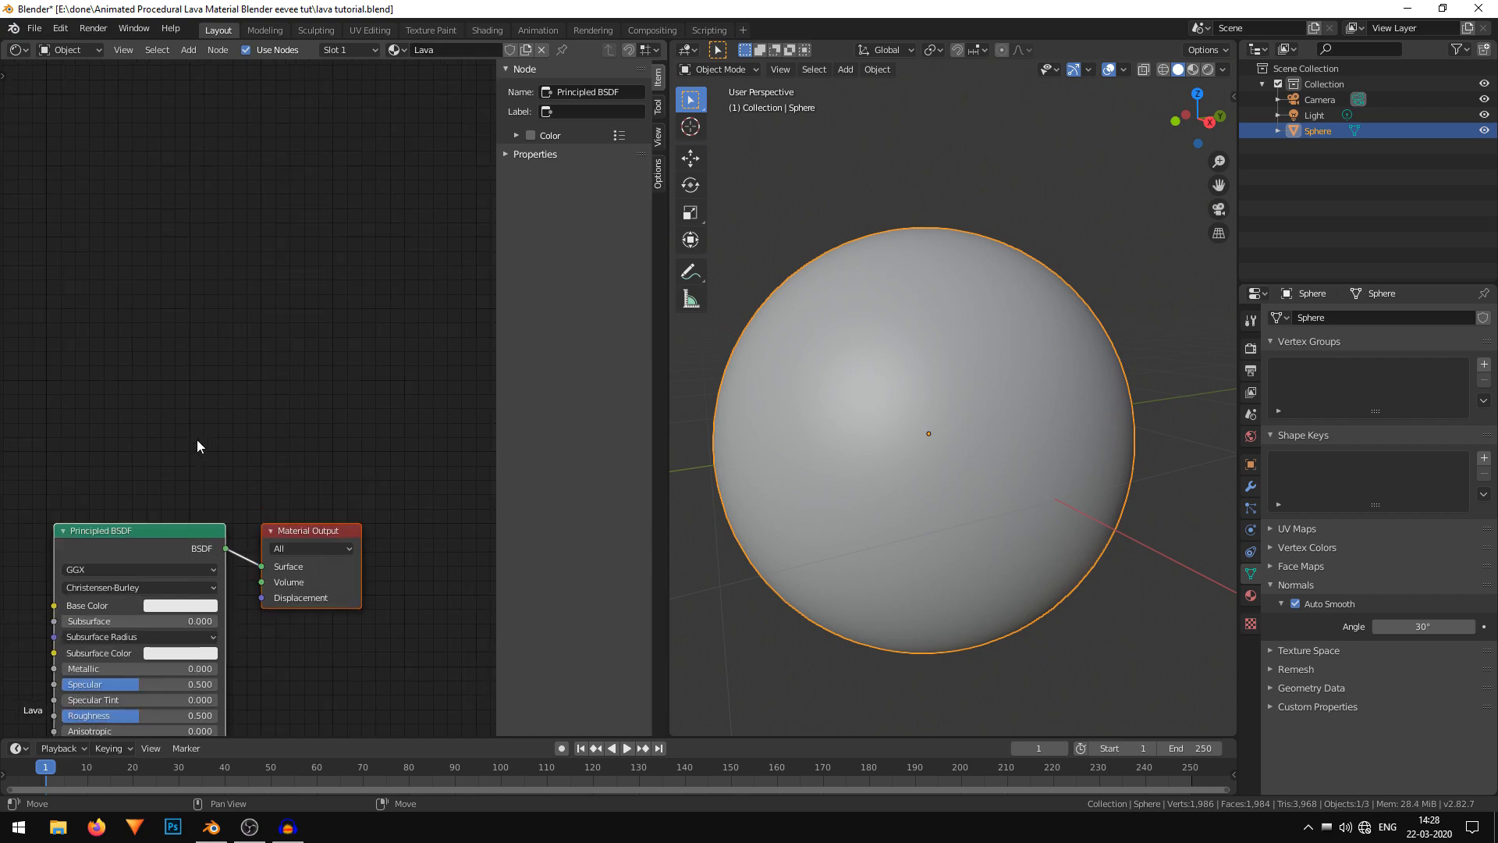
# Move the Principled BSDF node down and away from the Material Output to make room between them.
pyautogui.moveTo(131, 553); pyautogui.dragTo(292, 285, button='middle')
pyautogui.scroll(-3, 260, 231)
pyautogui.moveTo(260, 231); pyautogui.dragTo(171, 226, button='middle')
pyautogui.scroll(5, 304, 381)
pyautogui.moveTo(363, 415); pyautogui.dragTo(418, 428, button='middle')
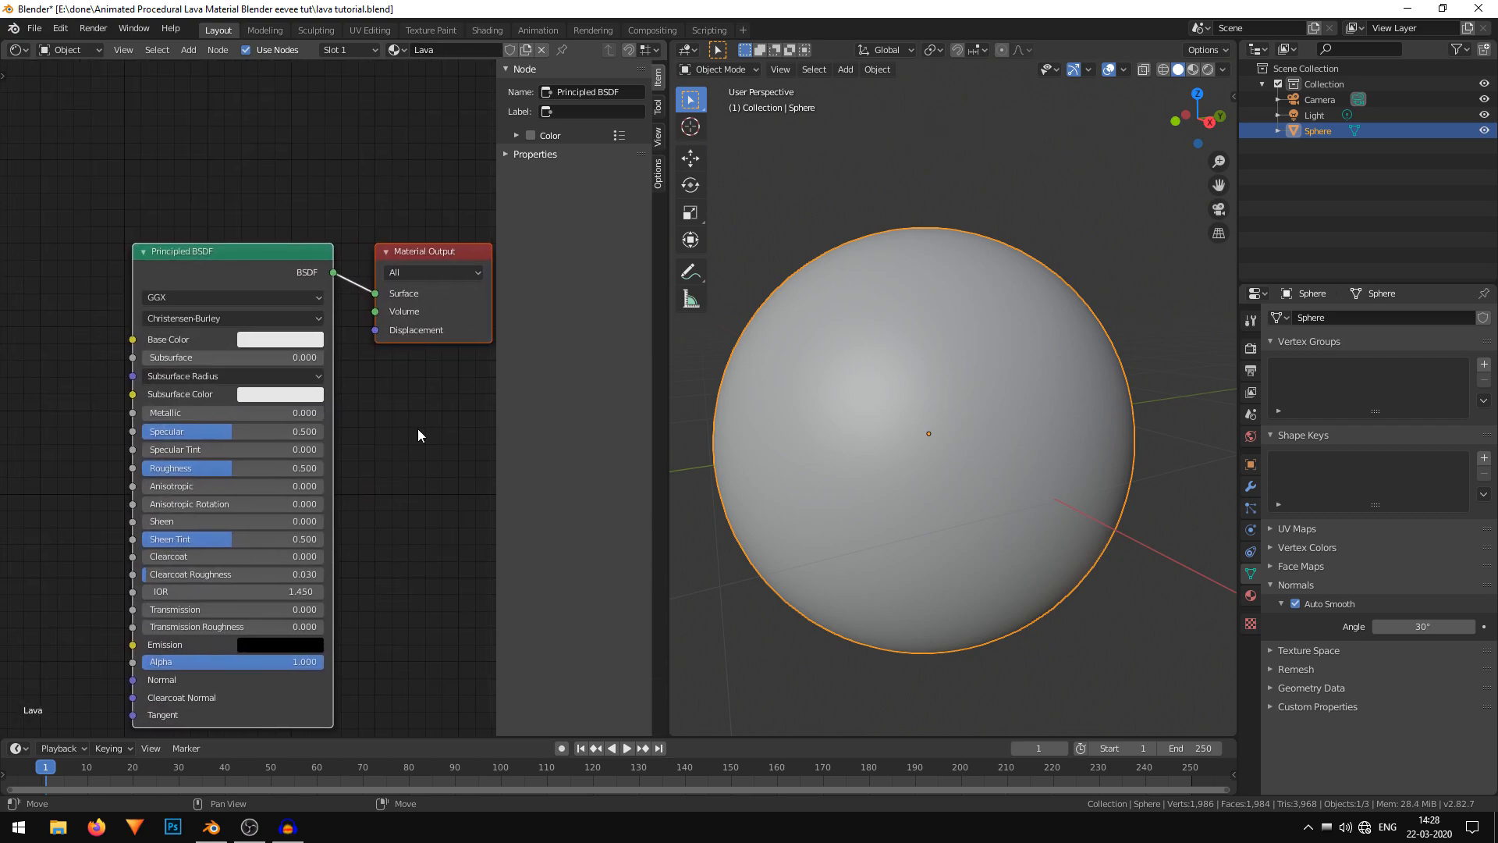
pyautogui.moveTo(259, 275); pyautogui.dragTo(231, 314)
pyautogui.click(363, 297)
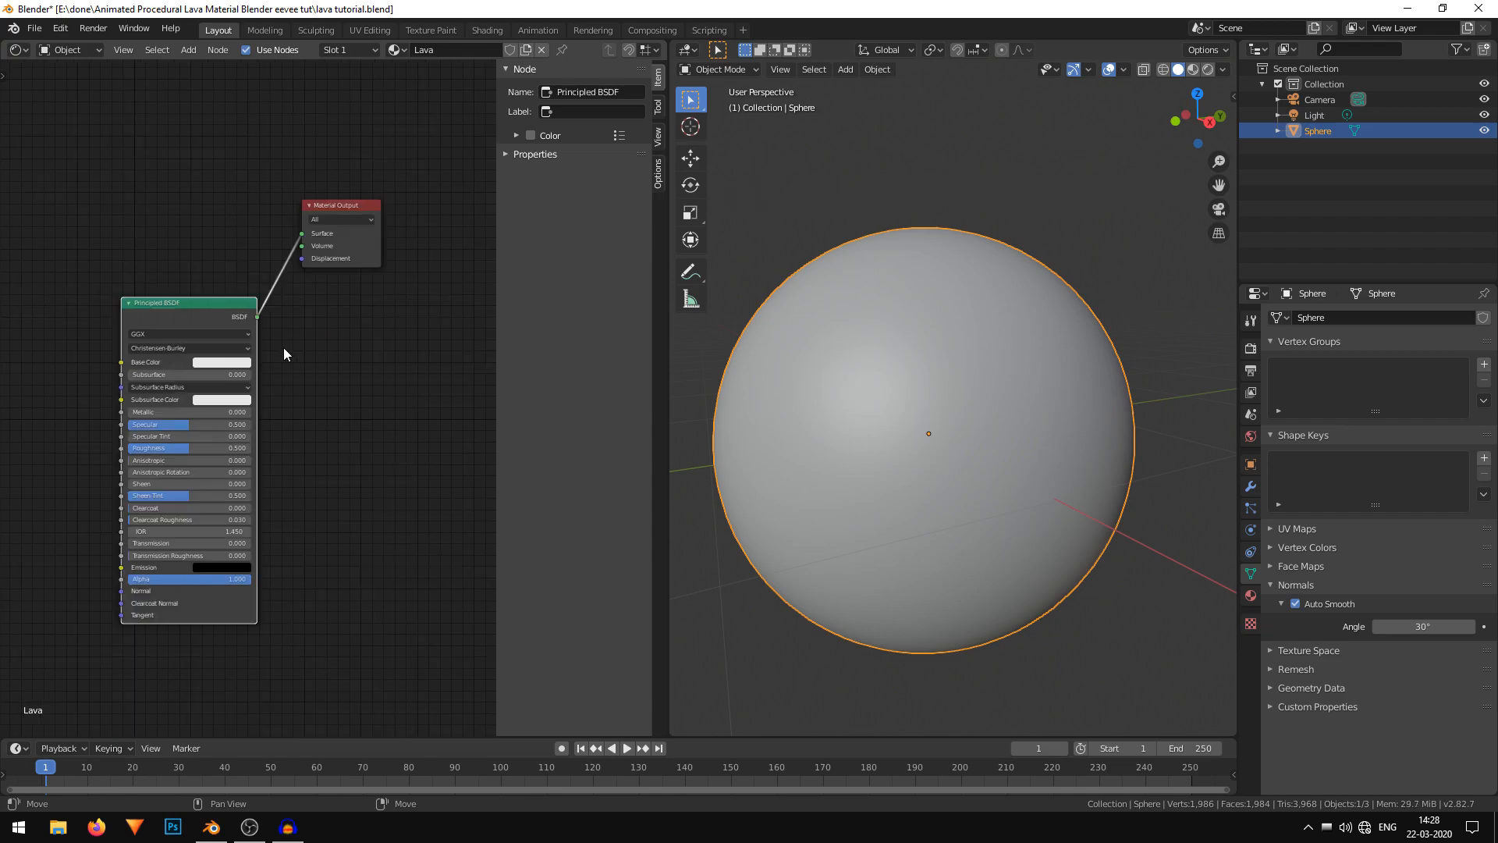
pyautogui.moveTo(224, 319); pyautogui.dragTo(201, 323)
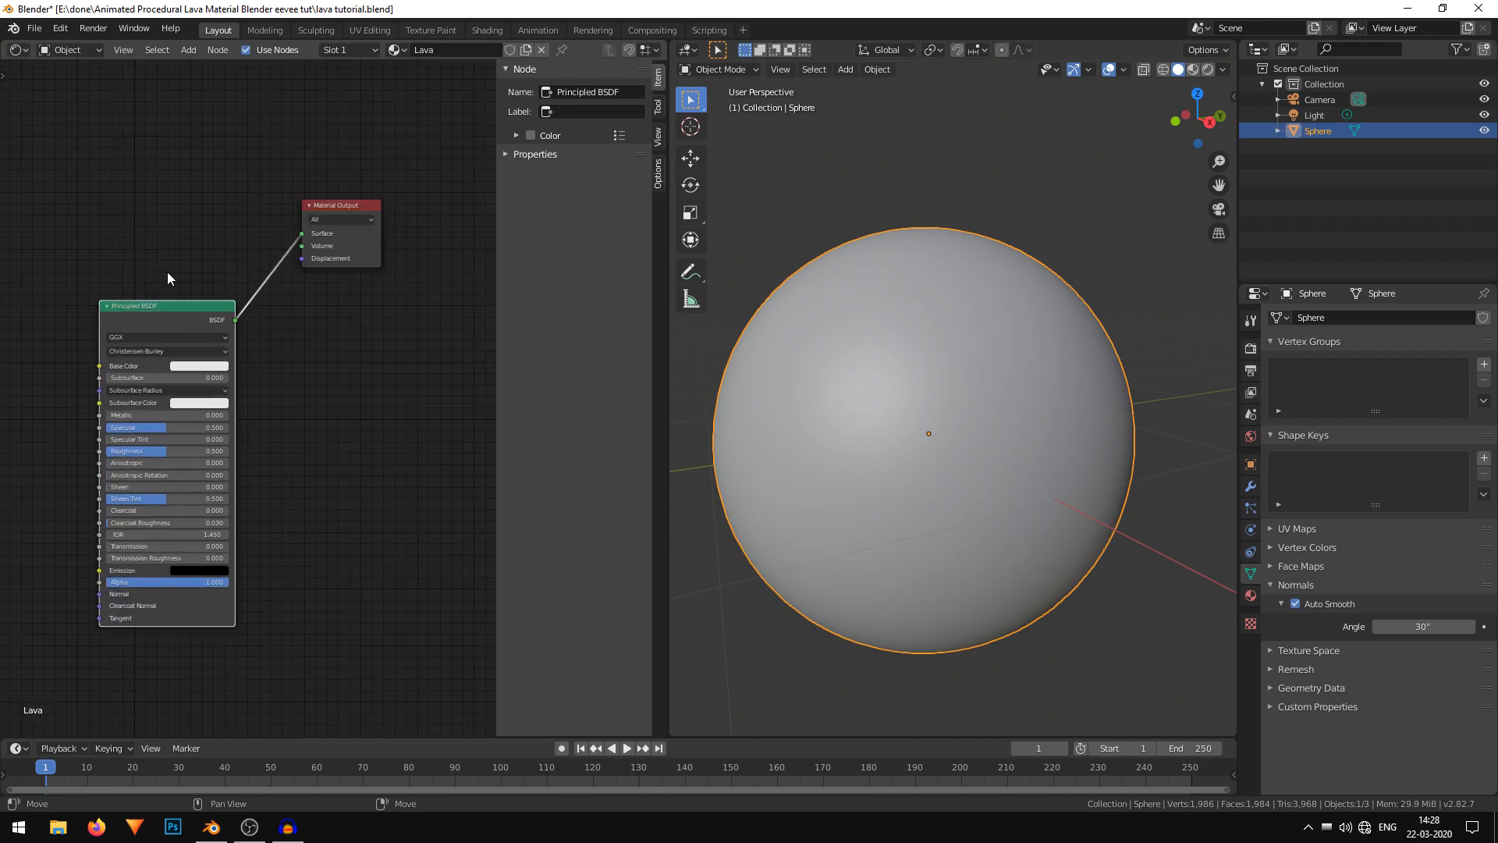
# Add an Emission shader node below the Material Output and place it beside the Principled BSDF.
pyautogui.hotkey('shift', 'a')
pyautogui.hotkey('shift', 'a')
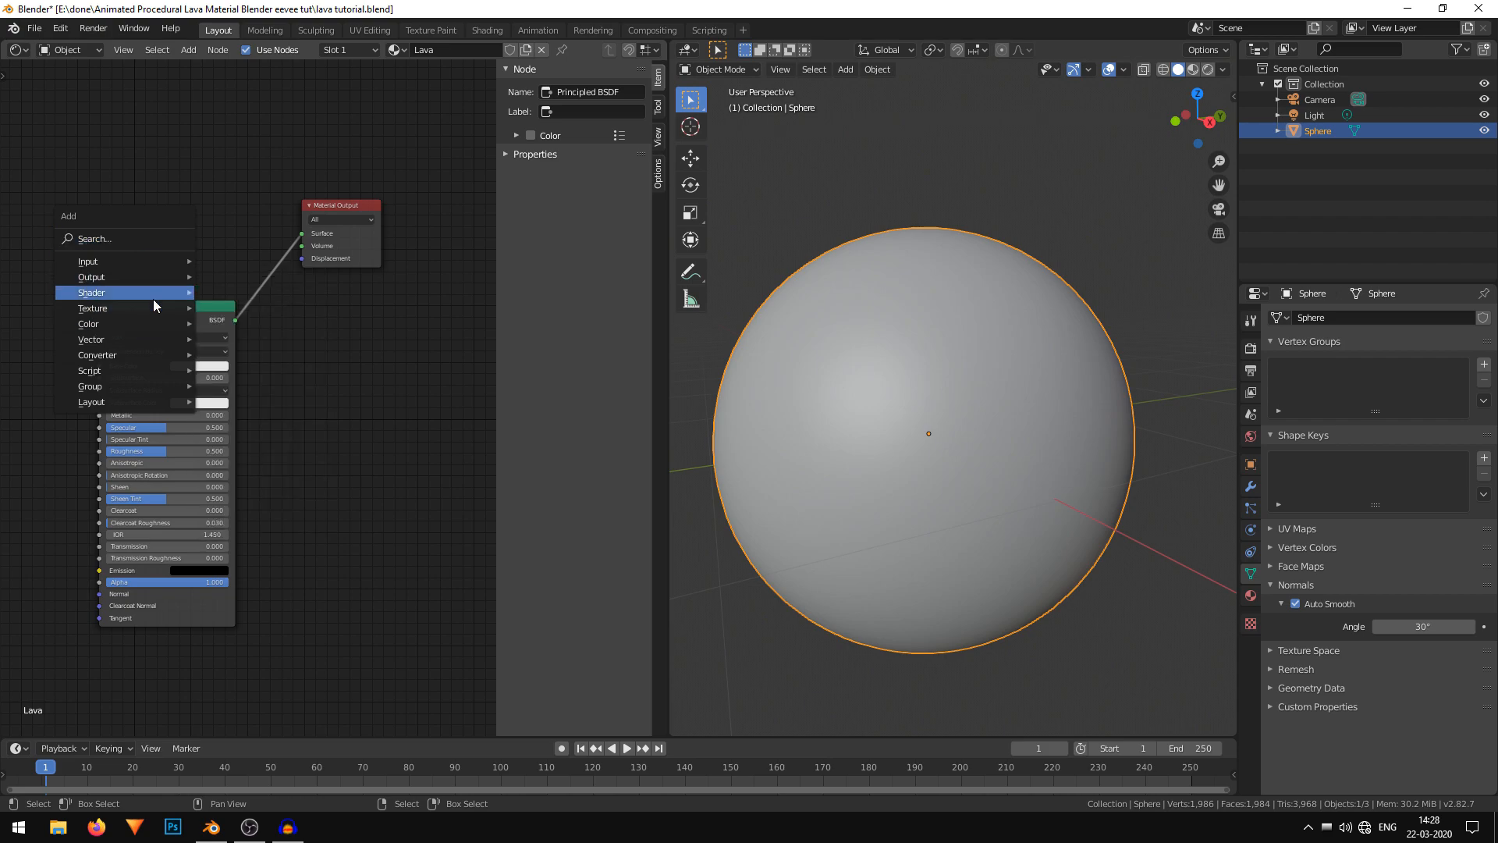
pyautogui.moveTo(153, 298)
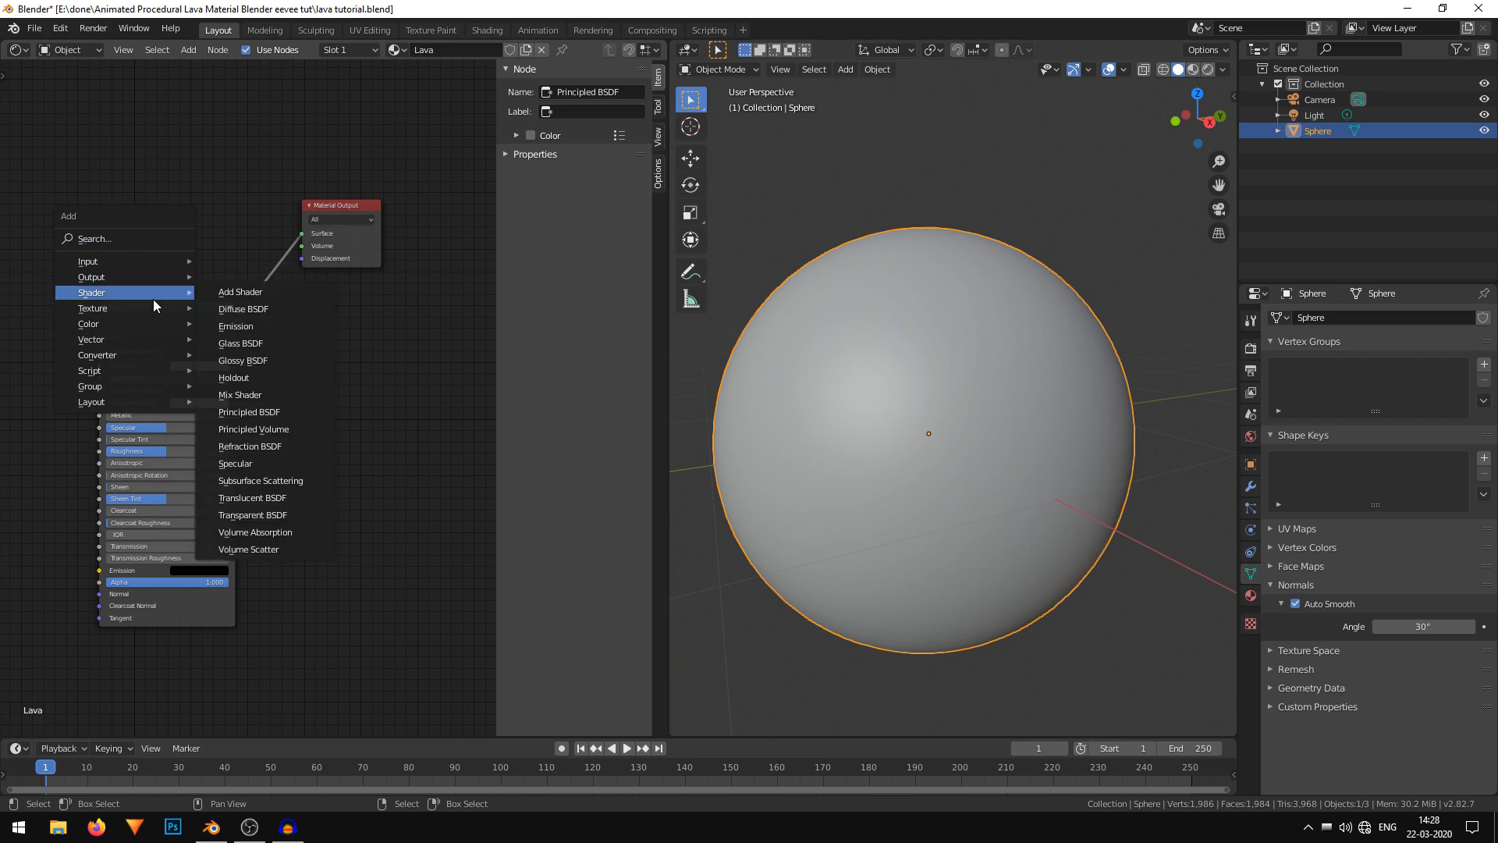
pyautogui.click(258, 326)
pyautogui.scroll(3, 297, 330)
pyautogui.moveTo(297, 330); pyautogui.dragTo(240, 449, button='middle')
pyautogui.moveTo(300, 490); pyautogui.dragTo(252, 475)
pyautogui.click(118, 415)
pyautogui.moveTo(119, 415); pyautogui.dragTo(79, 394)
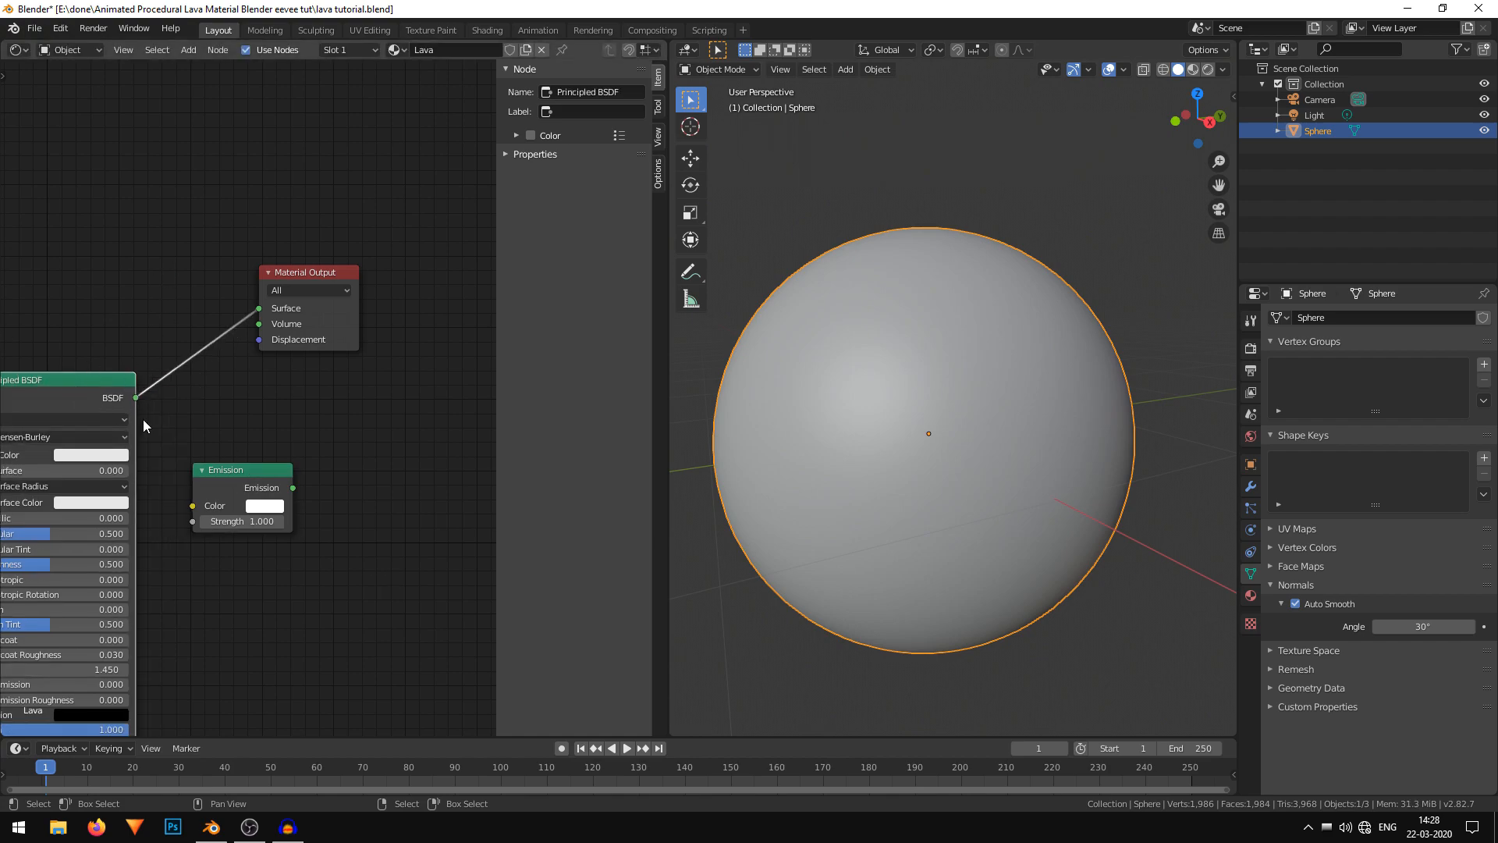
pyautogui.moveTo(261, 484); pyautogui.dragTo(254, 484)
# Insert a Mix Shader between the Principled BSDF and Material Output, and connect the Emission output to its second Shader input.
pyautogui.moveTo(168, 382); pyautogui.dragTo(239, 373, button='middle')
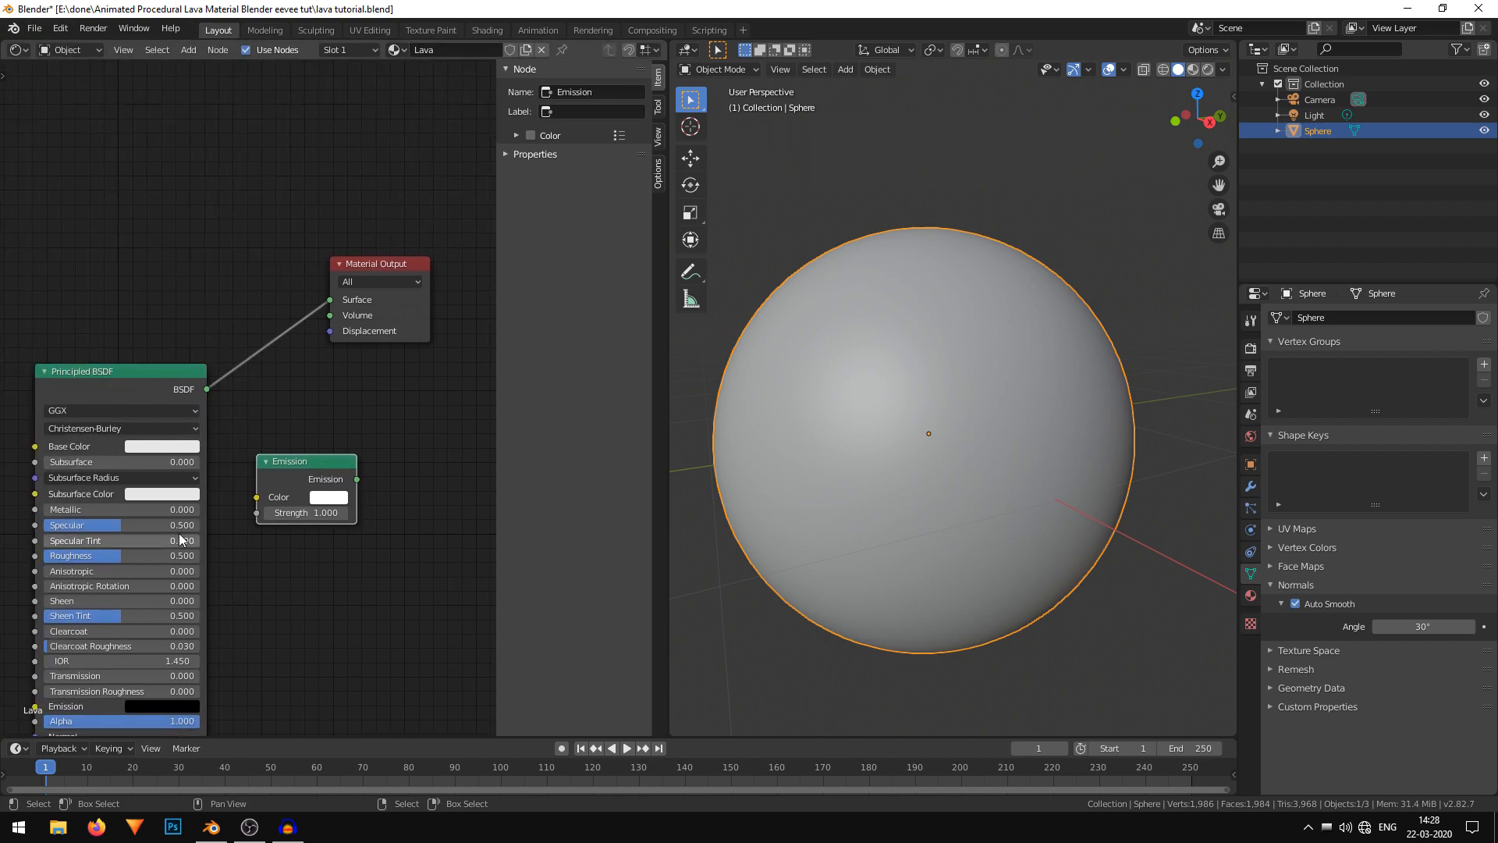
pyautogui.hotkey('shift', 'a')
pyautogui.moveTo(199, 301)
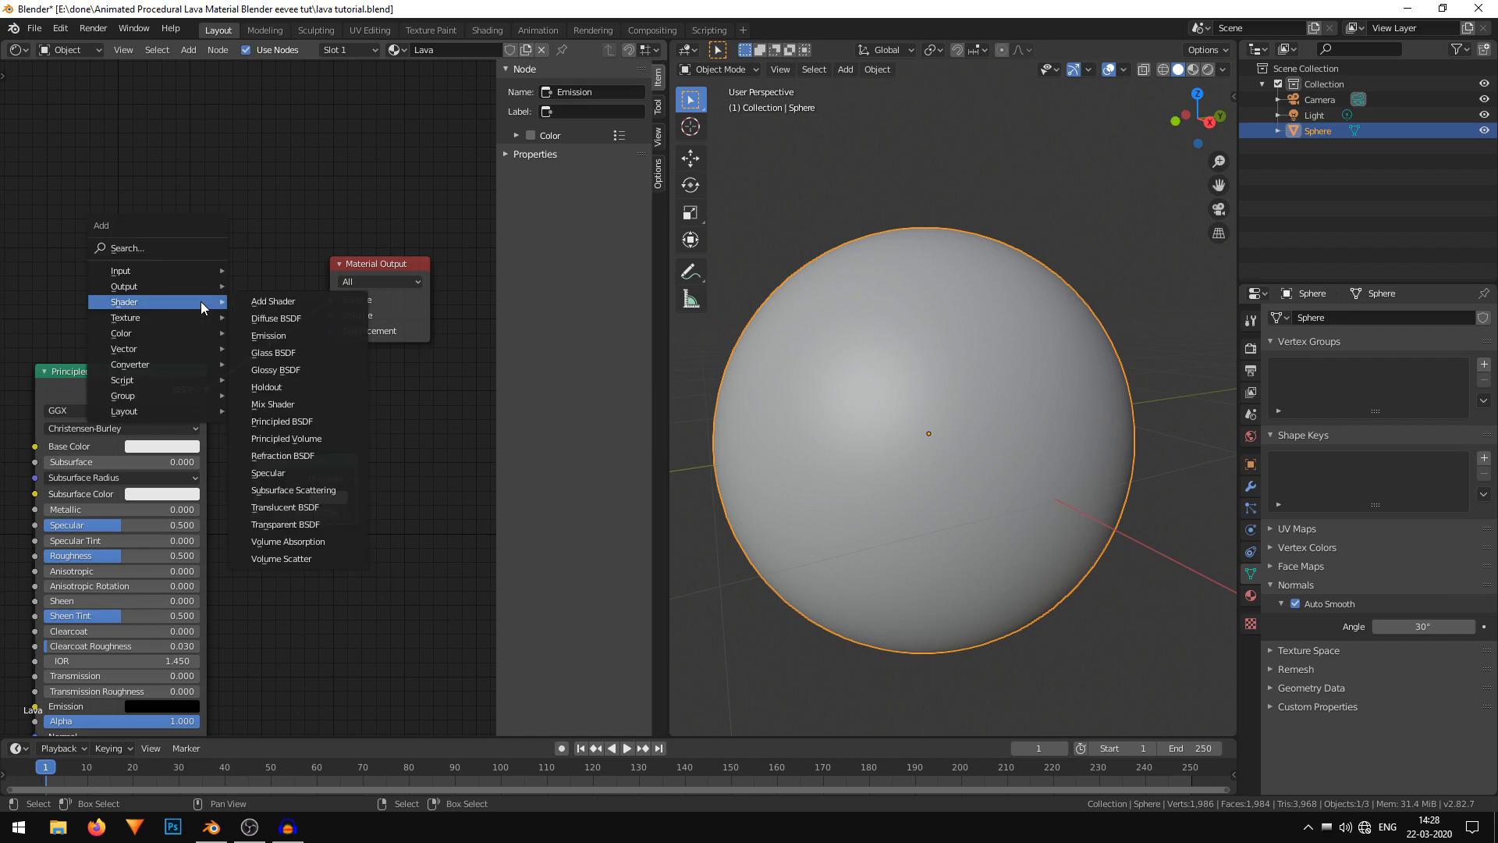
pyautogui.click(306, 404)
pyautogui.click(264, 334)
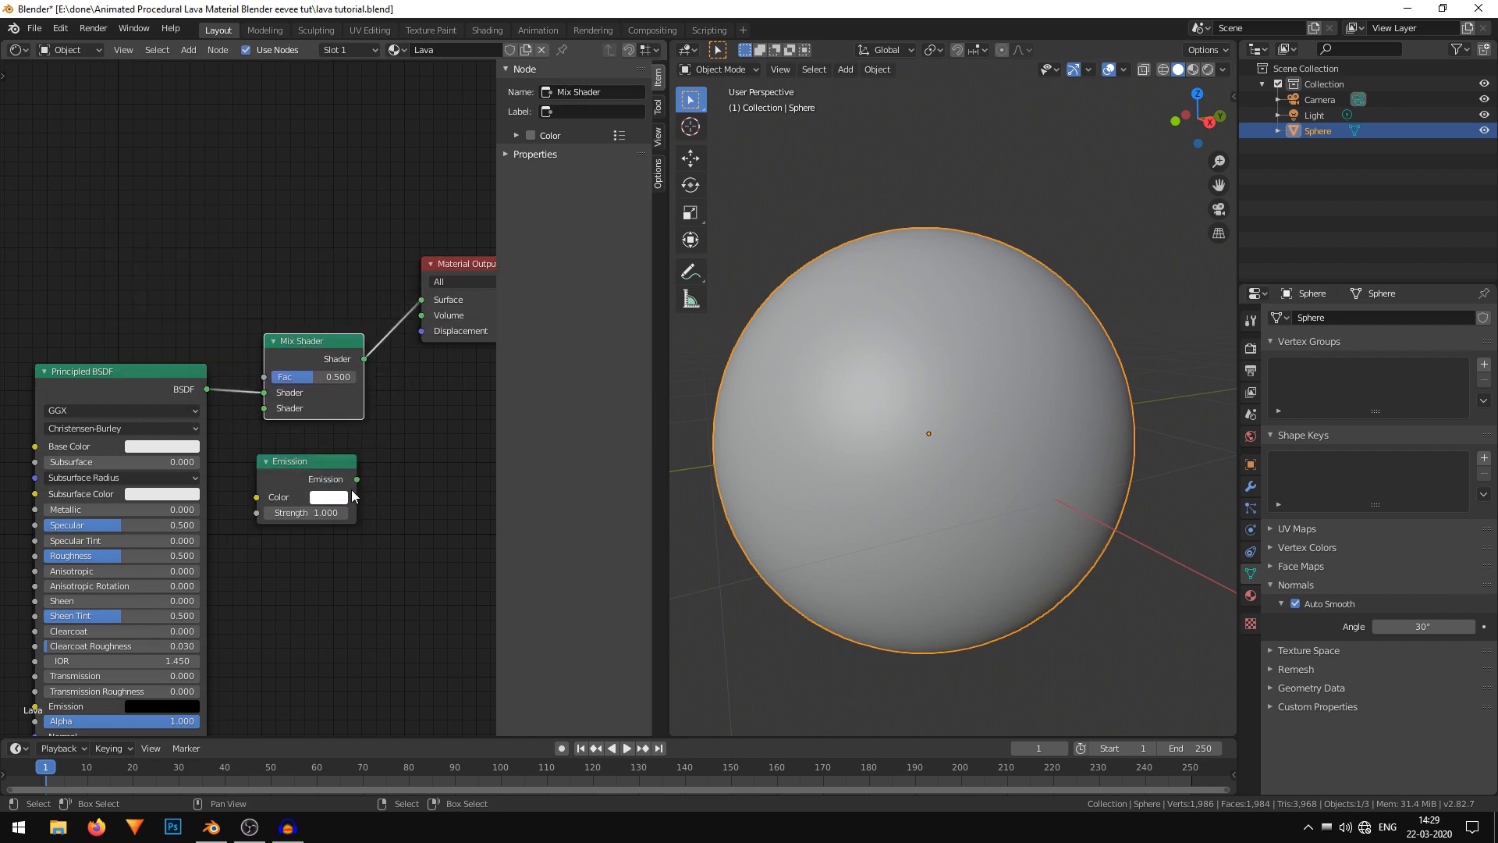
pyautogui.moveTo(356, 479); pyautogui.dragTo(264, 409)
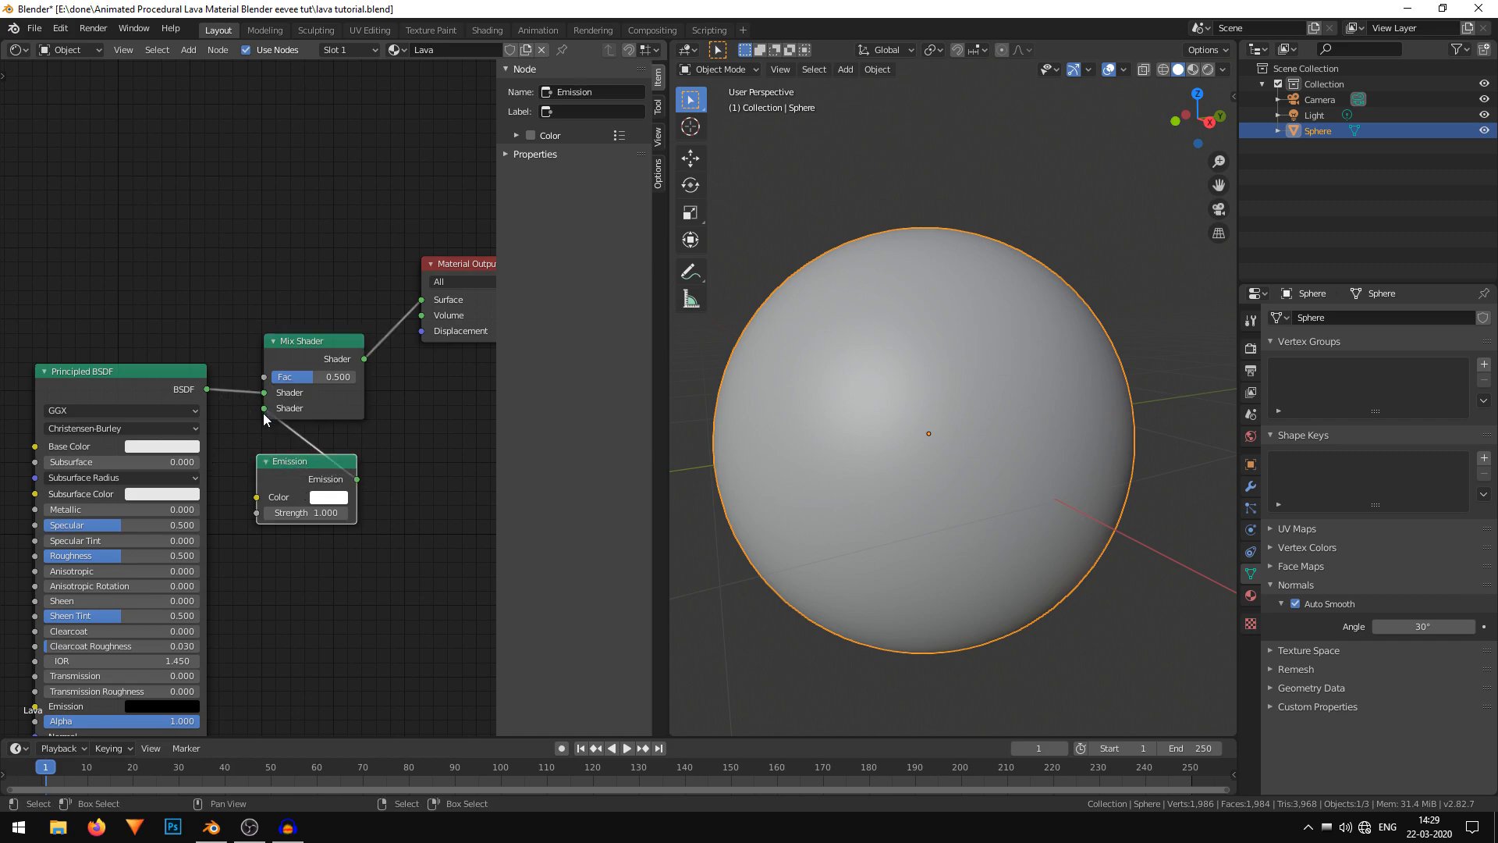
# Switch the 3D viewport to Rendered shading to preview the material on the sphere.
pyautogui.press('Home')
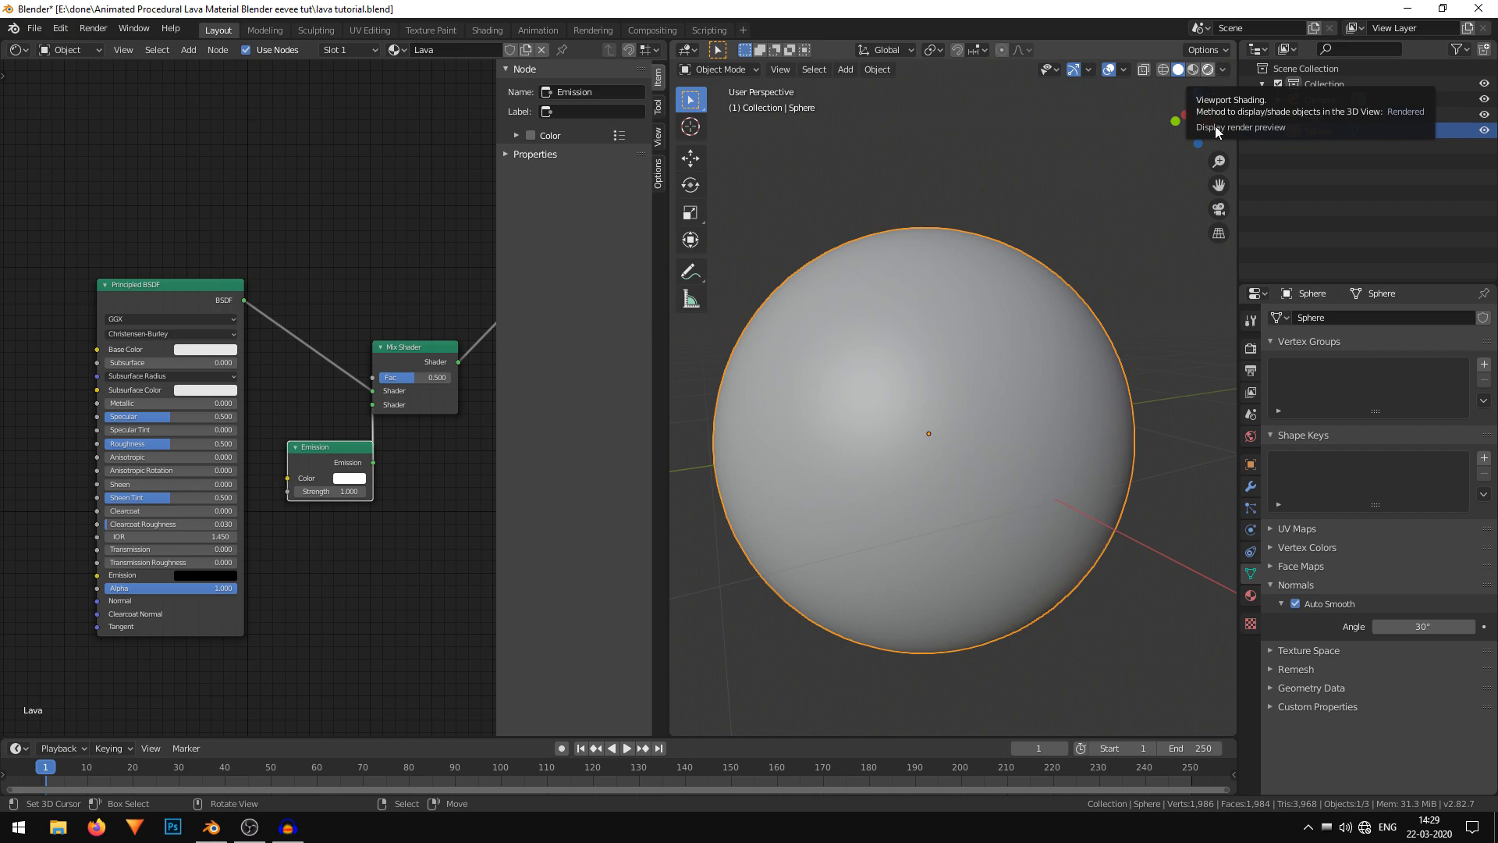
pyautogui.click(1205, 70)
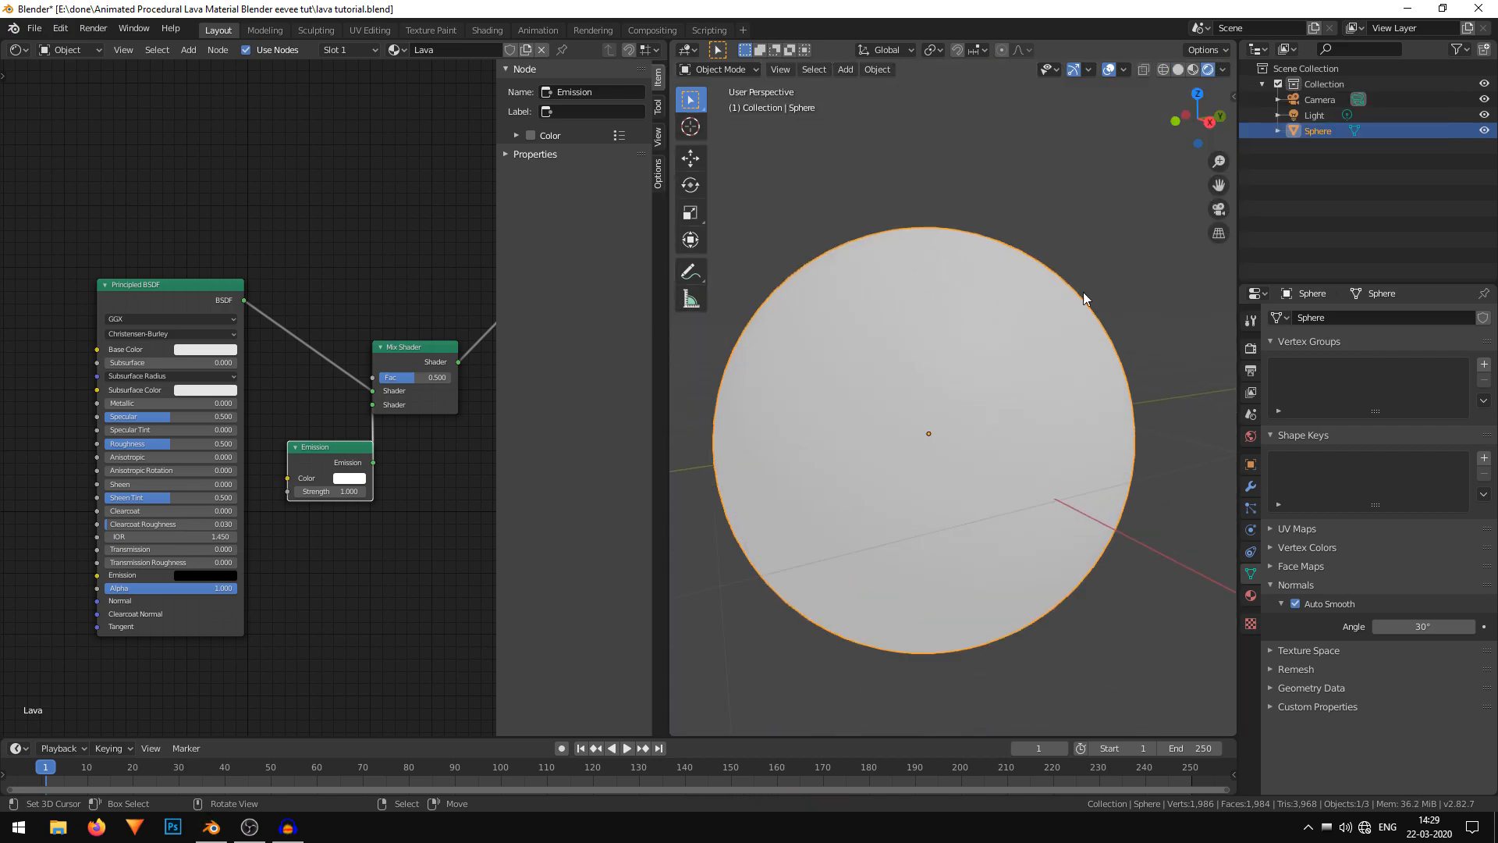
pyautogui.moveTo(966, 508); pyautogui.dragTo(923, 491, button='middle')
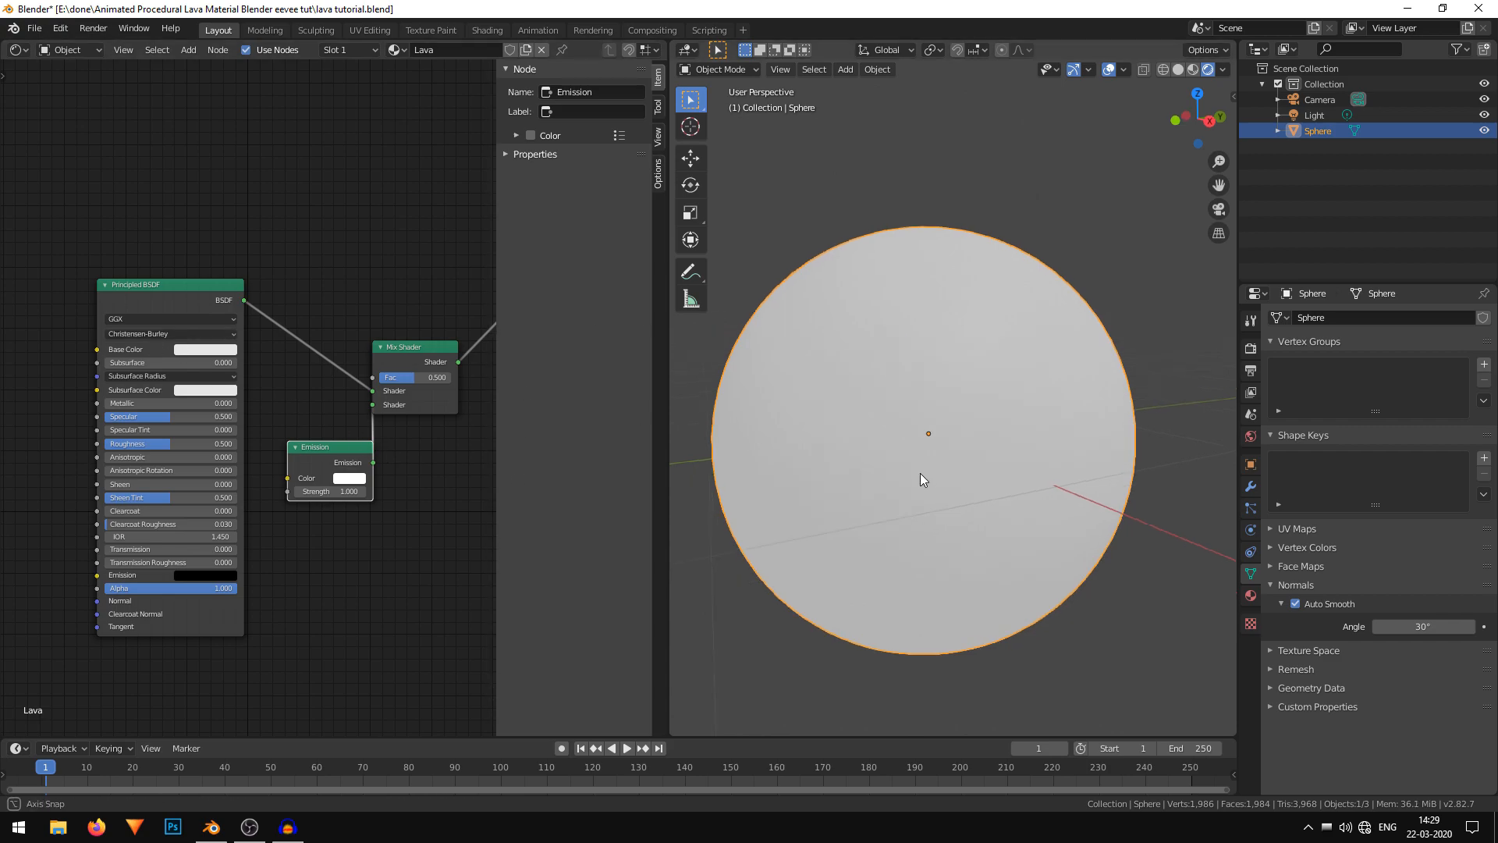
# Move the Principled BSDF and Emission nodes farther away from the Mix Shader to open up space.
pyautogui.moveTo(194, 282); pyautogui.dragTo(102, 265)
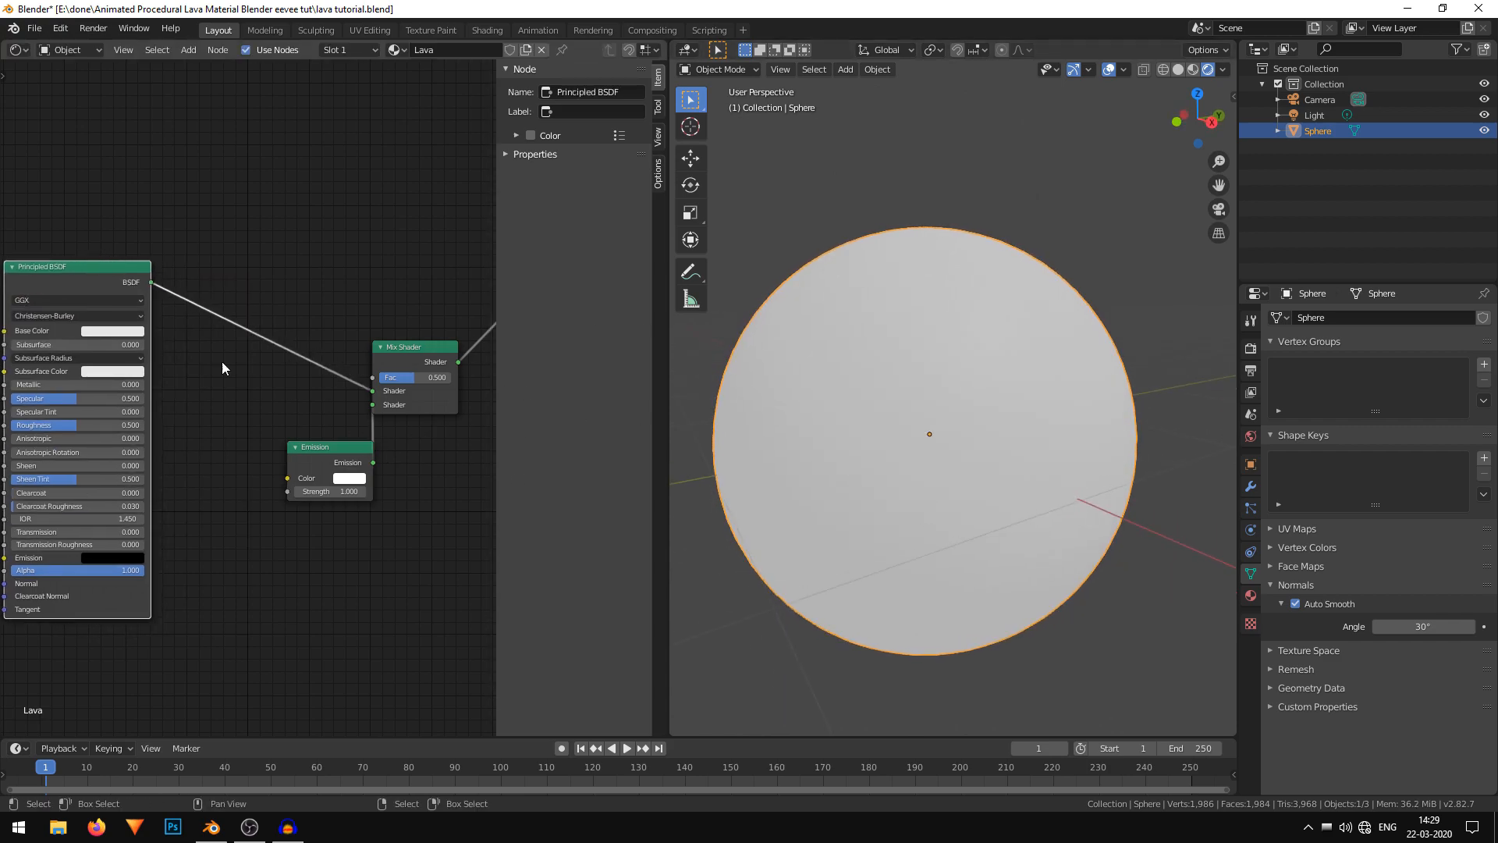
pyautogui.moveTo(317, 451); pyautogui.dragTo(262, 442)
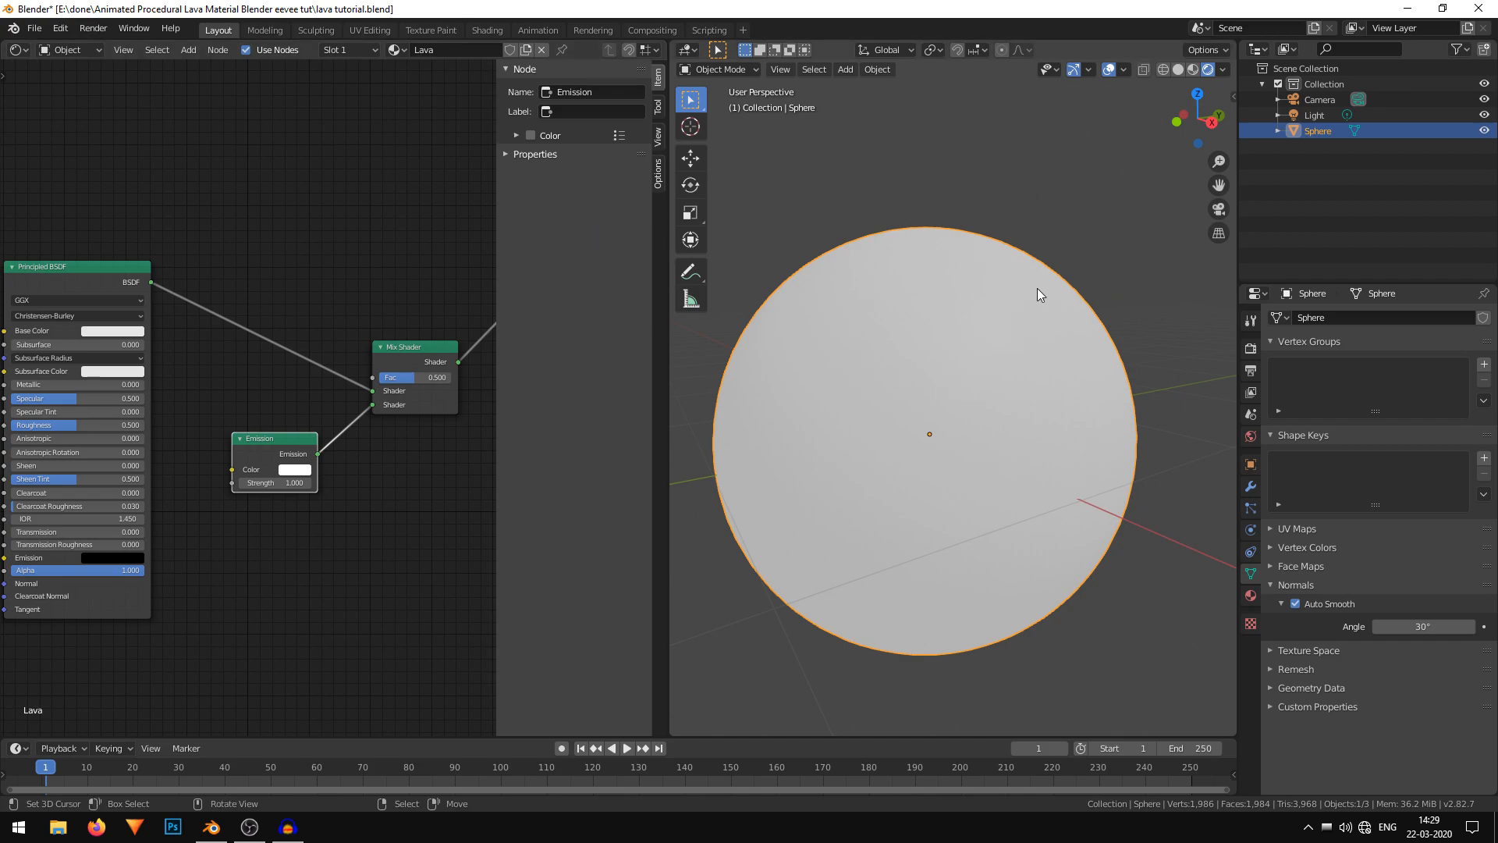
pyautogui.moveTo(248, 252); pyautogui.dragTo(301, 278, button='middle')
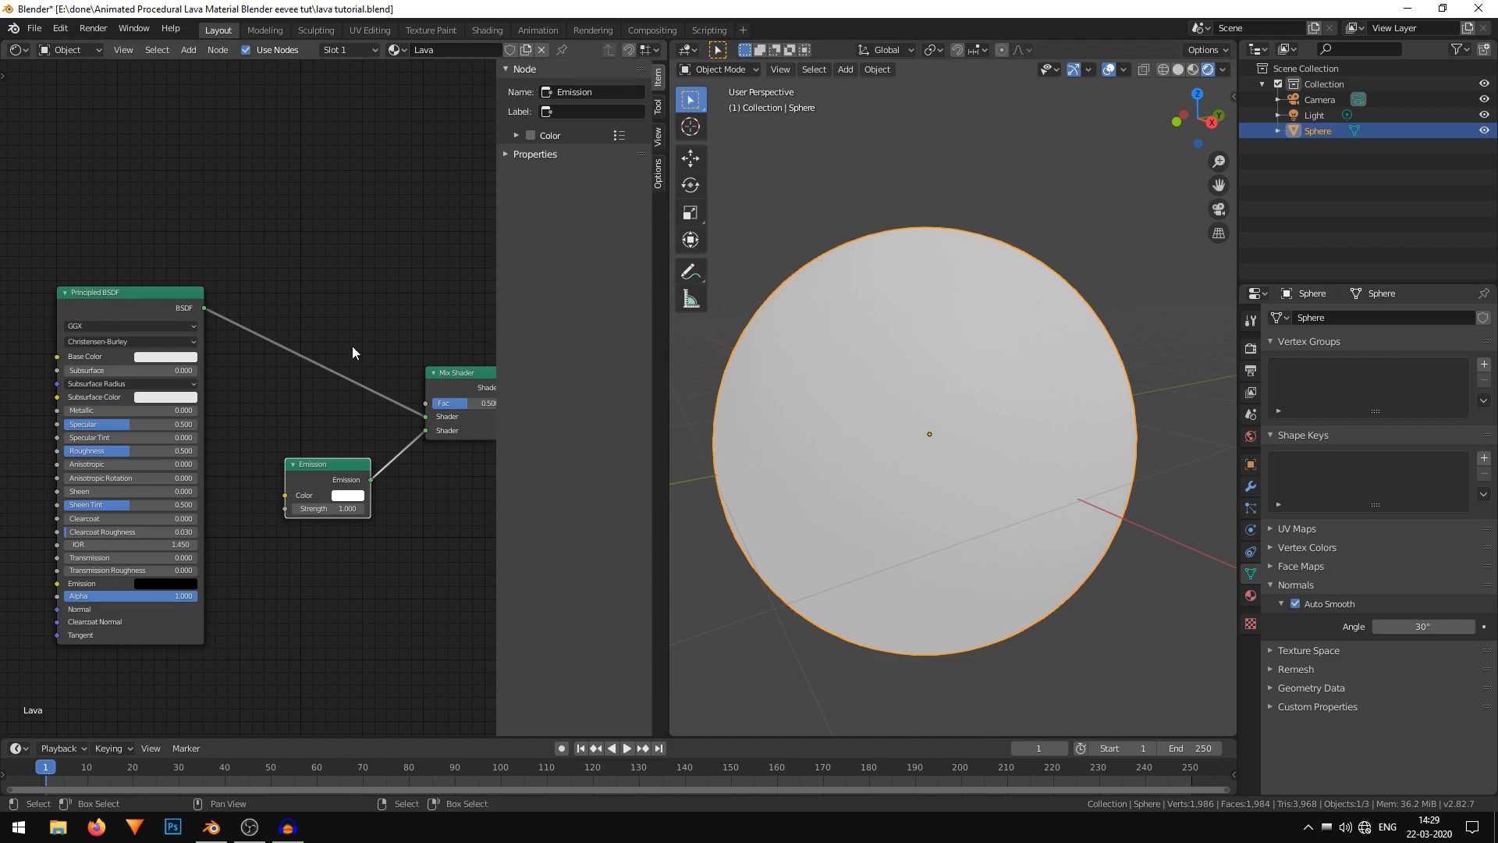
# Add a Noise Texture node above the Principled BSDF.
pyautogui.scroll(-2, 359, 356)
pyautogui.moveTo(360, 345); pyautogui.dragTo(309, 333, button='middle')
pyautogui.moveTo(332, 247); pyautogui.dragTo(355, 270, button='middle')
pyautogui.moveTo(209, 198); pyautogui.dragTo(188, 229, button='middle')
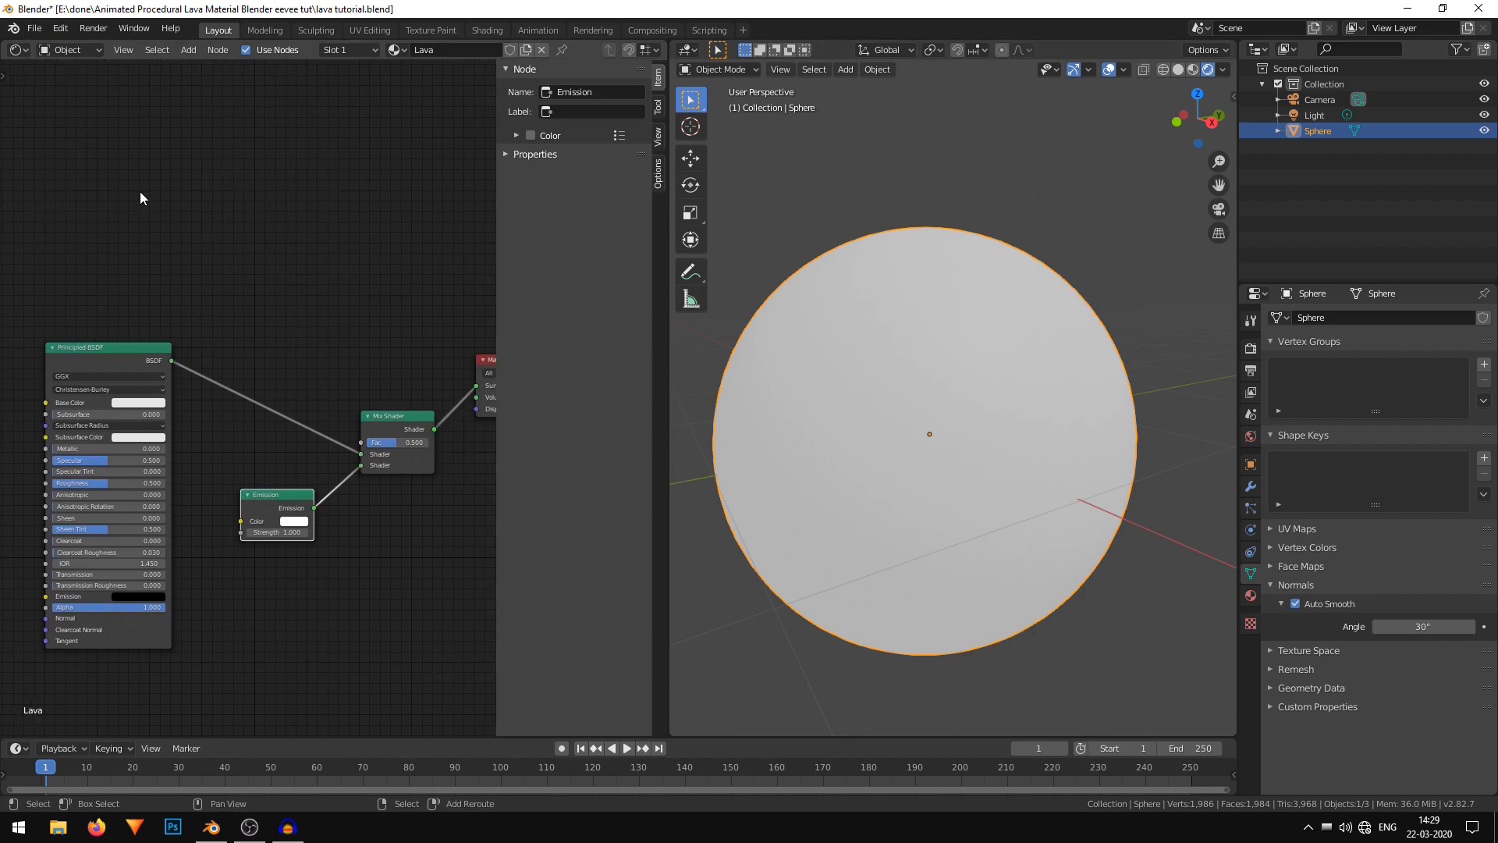
pyautogui.hotkey('shift', 'a')
pyautogui.moveTo(162, 208)
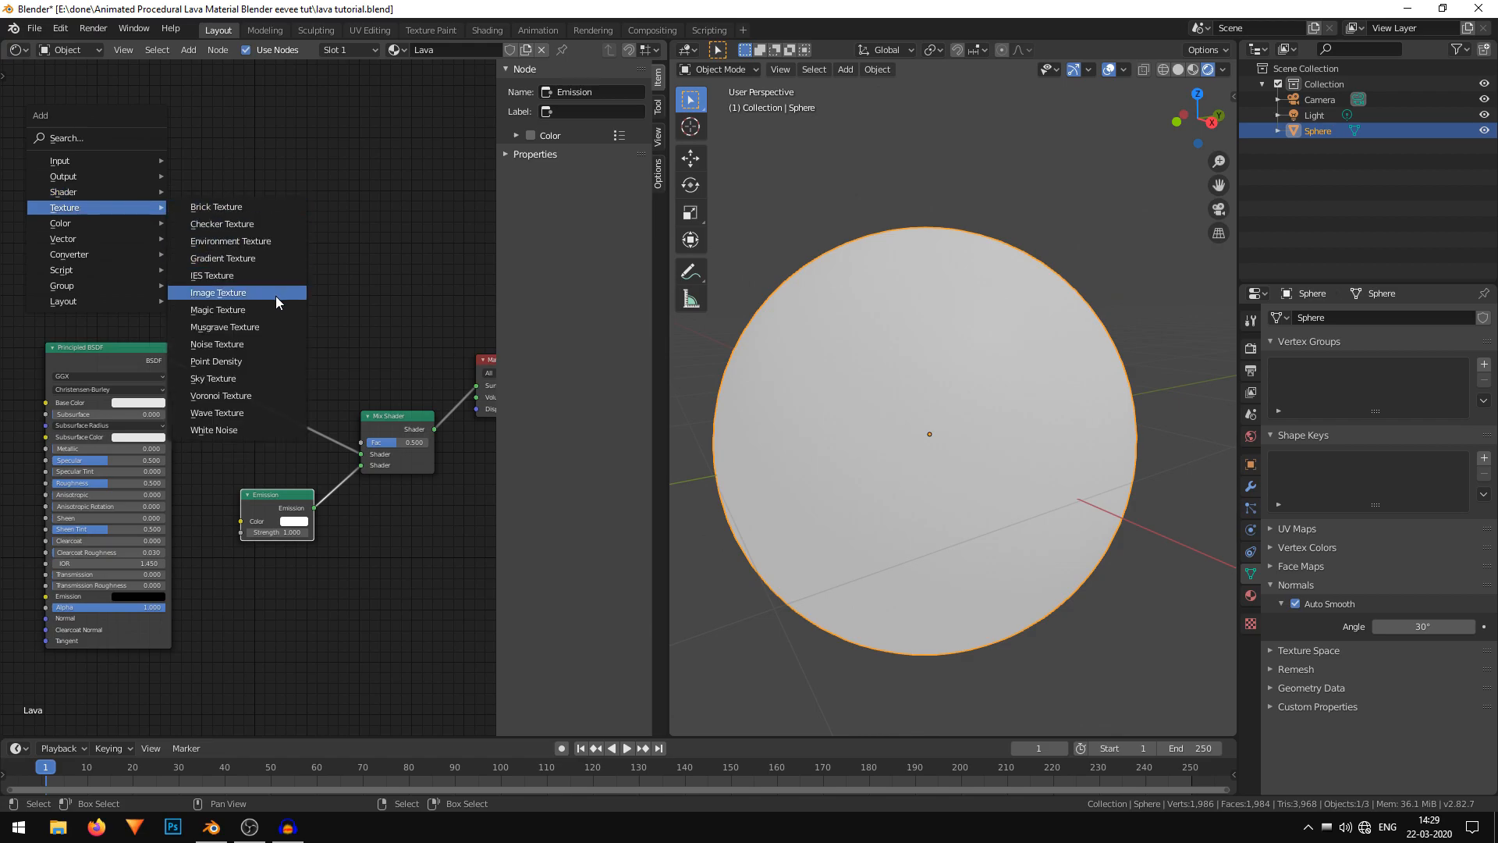
pyautogui.click(251, 343)
pyautogui.click(144, 215)
# Add a ColorRamp node beside the Noise Texture.
pyautogui.moveTo(316, 228)
pyautogui.mouseDown(button='middle')
pyautogui.moveTo(354, 255)
pyautogui.moveTo(306, 247)
pyautogui.mouseUp(button='middle')
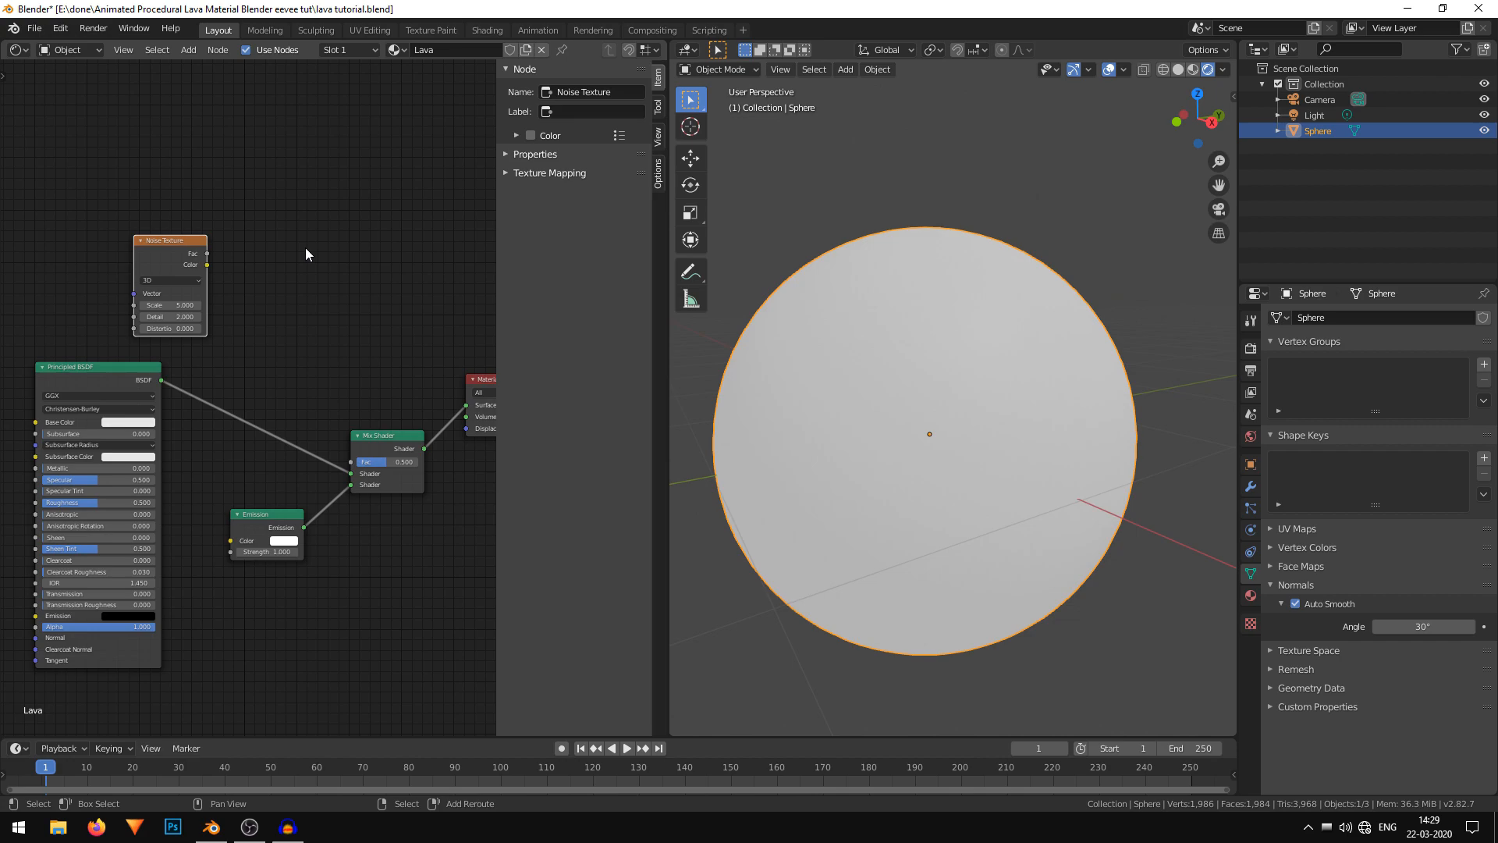
pyautogui.hotkey('shift', 'a')
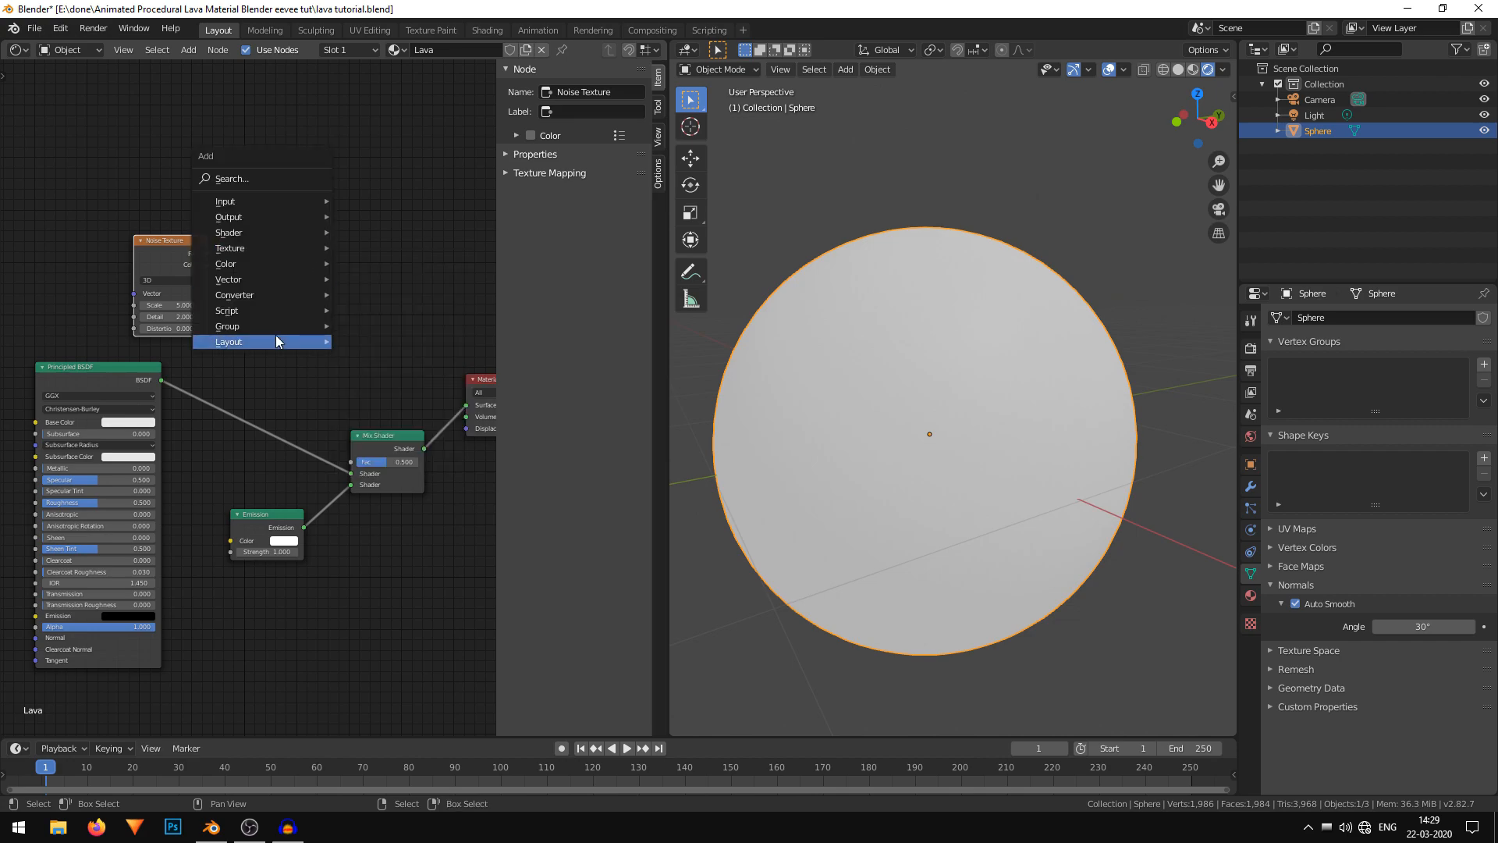
pyautogui.moveTo(273, 297)
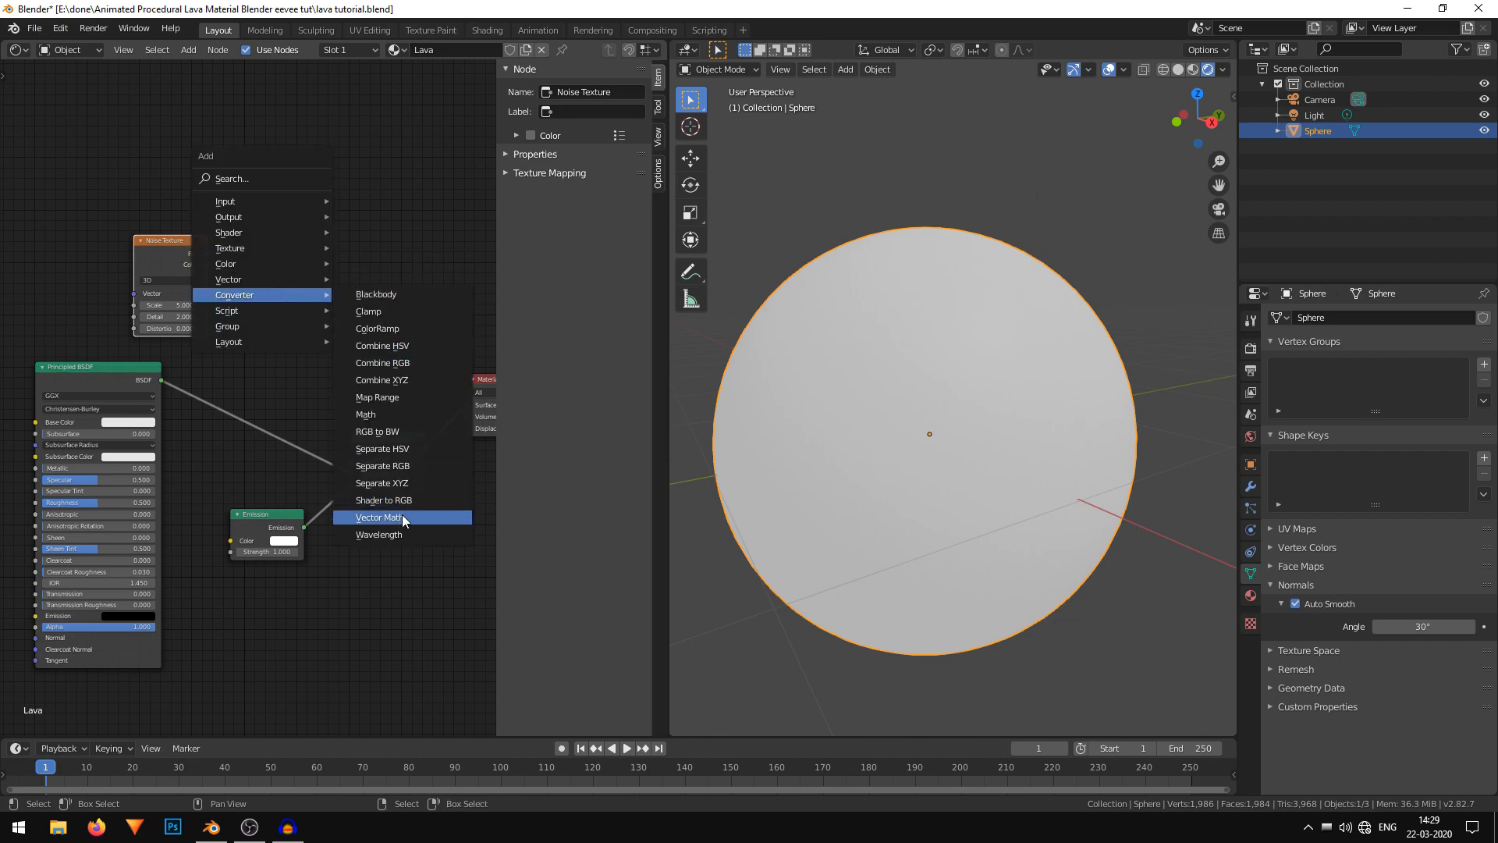
pyautogui.click(403, 328)
pyautogui.click(231, 256)
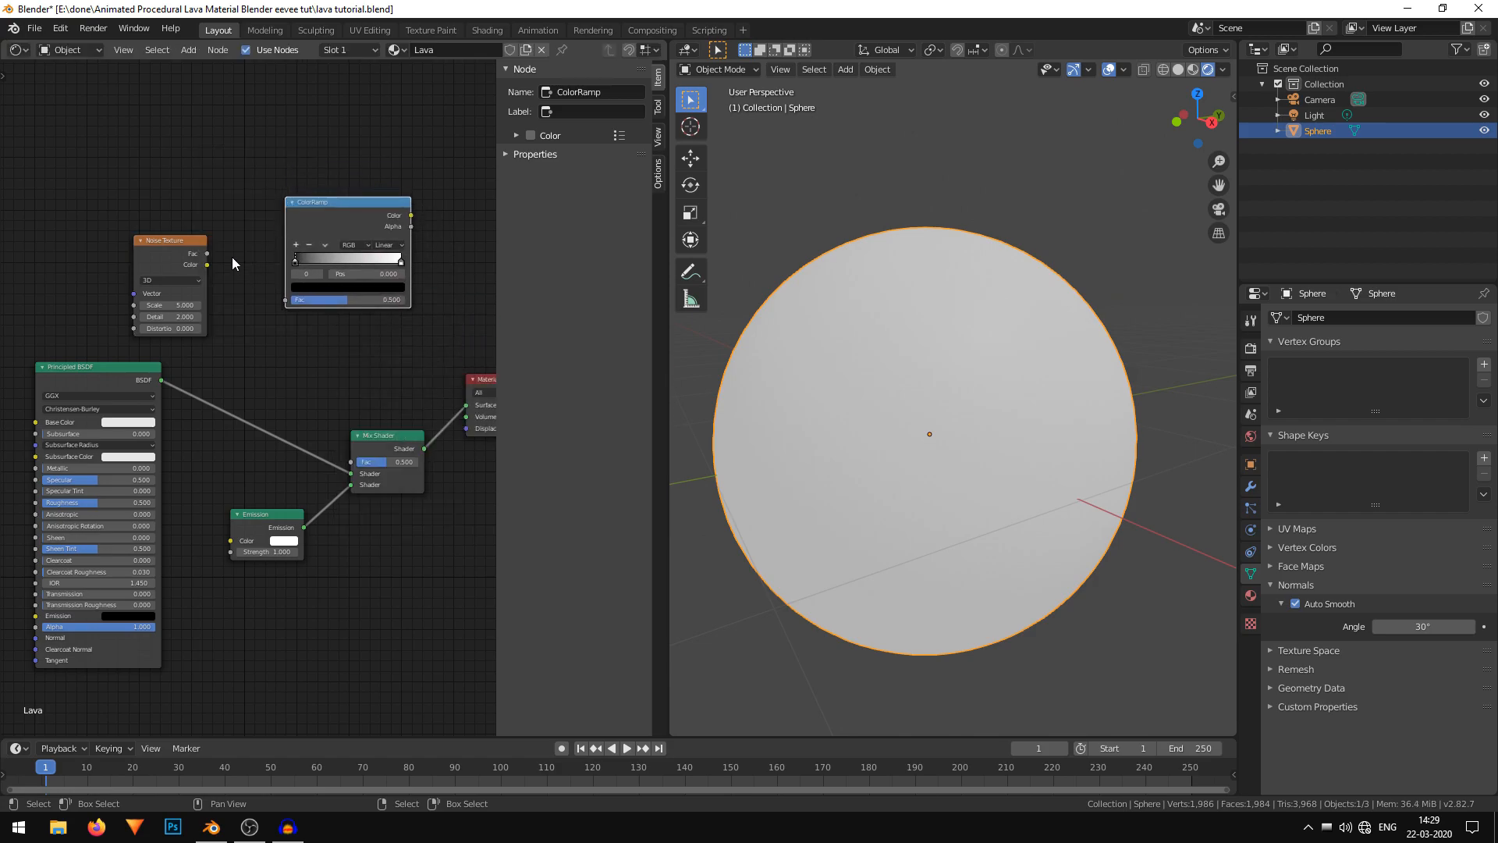
# Connect the Noise Texture's Fac to the ColorRamp and the ColorRamp's Color to the Mix Shader's Fac, spacing the nodes neatly.
pyautogui.scroll(2, 232, 256)
pyautogui.moveTo(188, 274); pyautogui.dragTo(306, 329)
pyautogui.moveTo(353, 195); pyautogui.dragTo(280, 239)
pyautogui.moveTo(411, 245)
pyautogui.mouseDown()
pyautogui.moveTo(426, 436)
pyautogui.moveTo(392, 548)
pyautogui.moveTo(401, 572)
pyautogui.mouseUp()
pyautogui.moveTo(438, 485); pyautogui.dragTo(350, 437, button='middle')
pyautogui.scroll(-1, 401, 395)
pyautogui.moveTo(120, 251); pyautogui.dragTo(178, 258, button='middle')
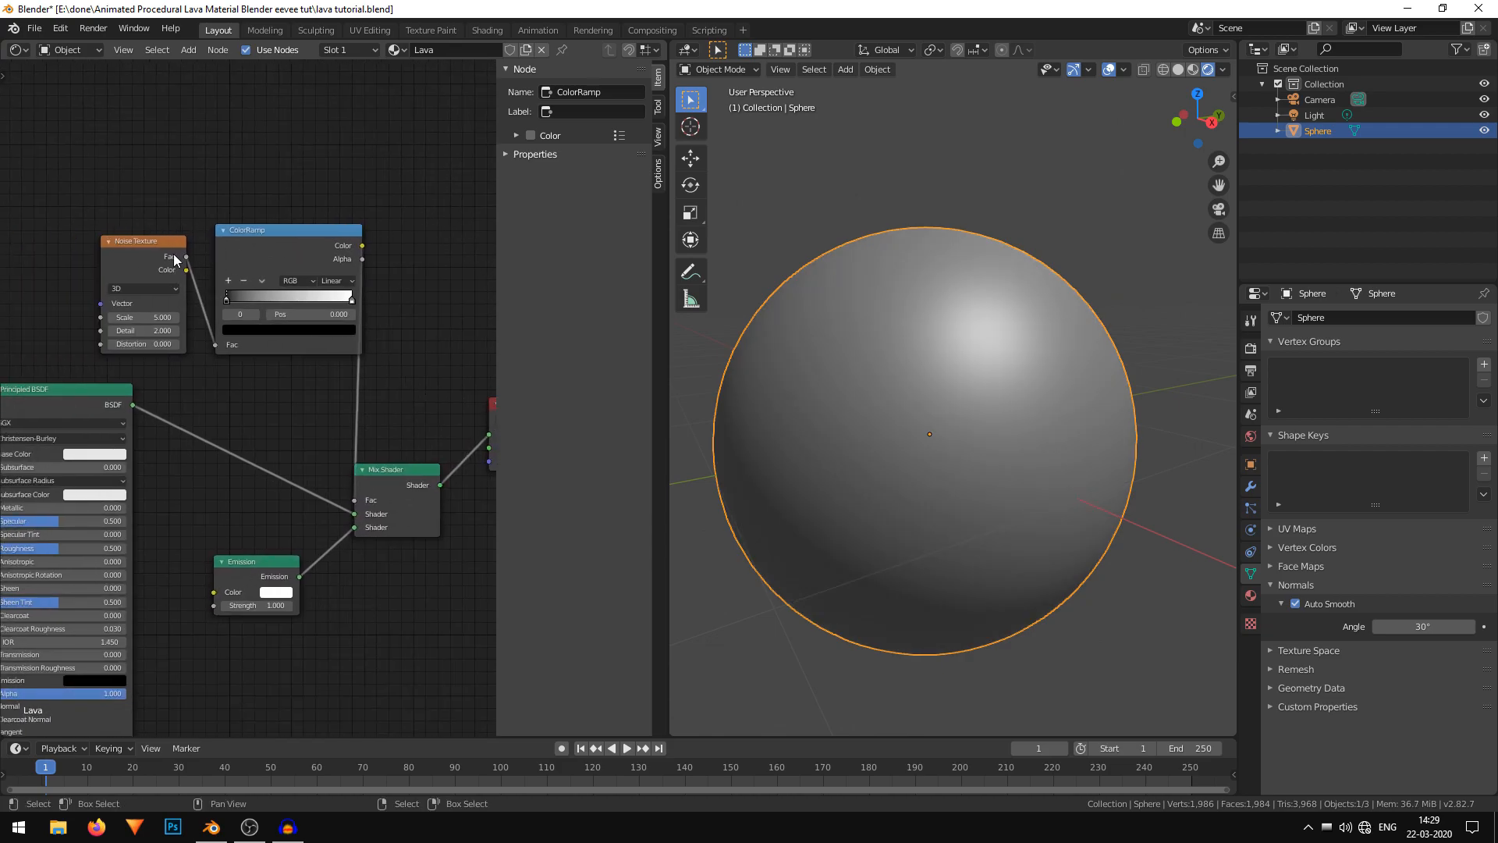
pyautogui.moveTo(178, 258); pyautogui.dragTo(60, 236)
# Set the Principled BSDF's Base Color to black and its Specular to 1.000.
pyautogui.moveTo(990, 467); pyautogui.dragTo(972, 335, button='middle')
pyautogui.scroll(1, 1014, 429)
pyautogui.scroll(1, 268, 498)
pyautogui.moveTo(139, 573); pyautogui.dragTo(215, 451, button='middle')
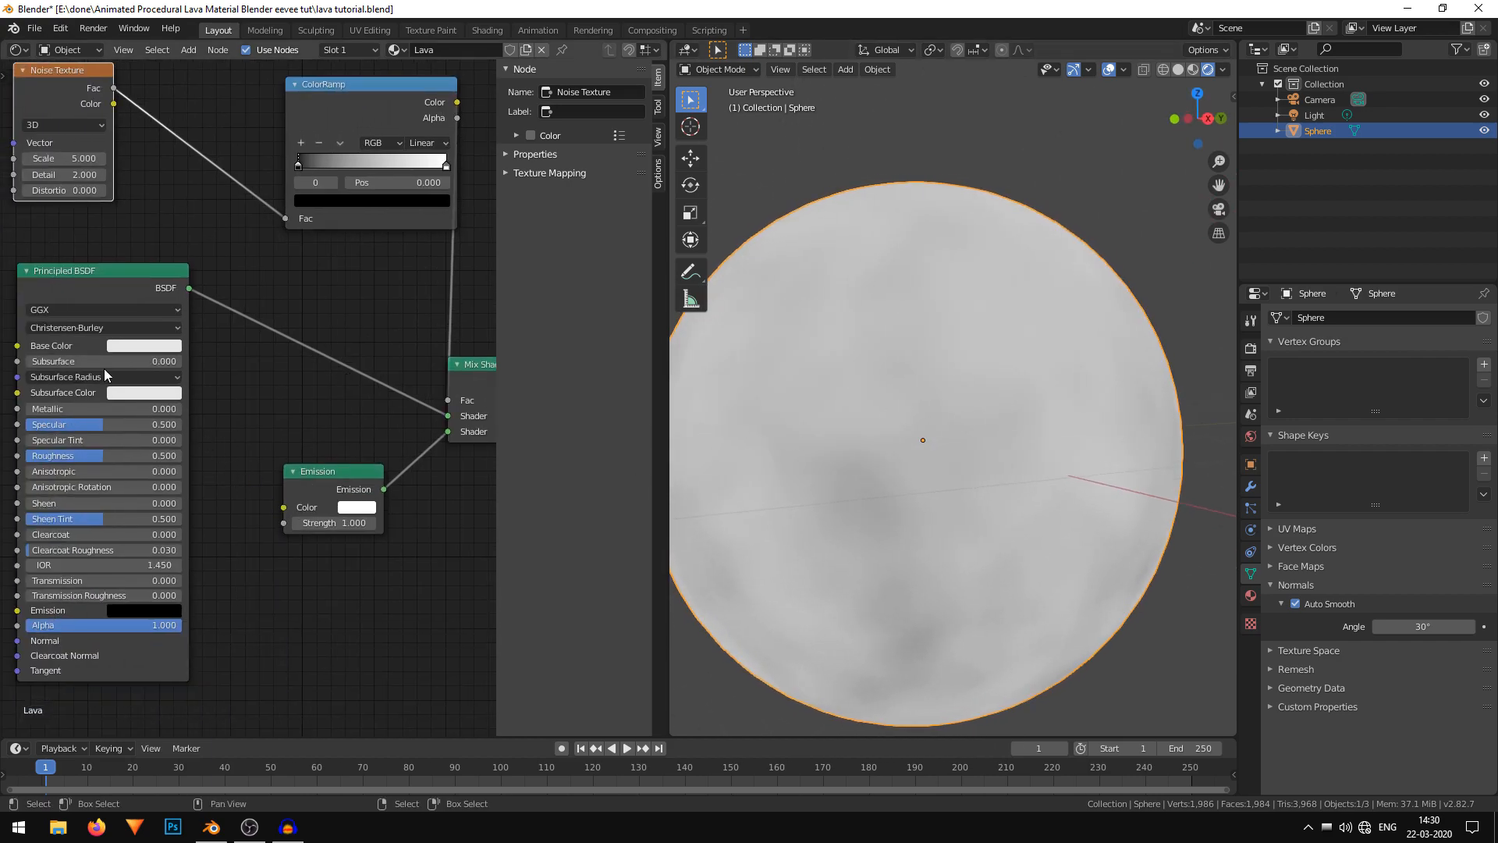
pyautogui.click(124, 344)
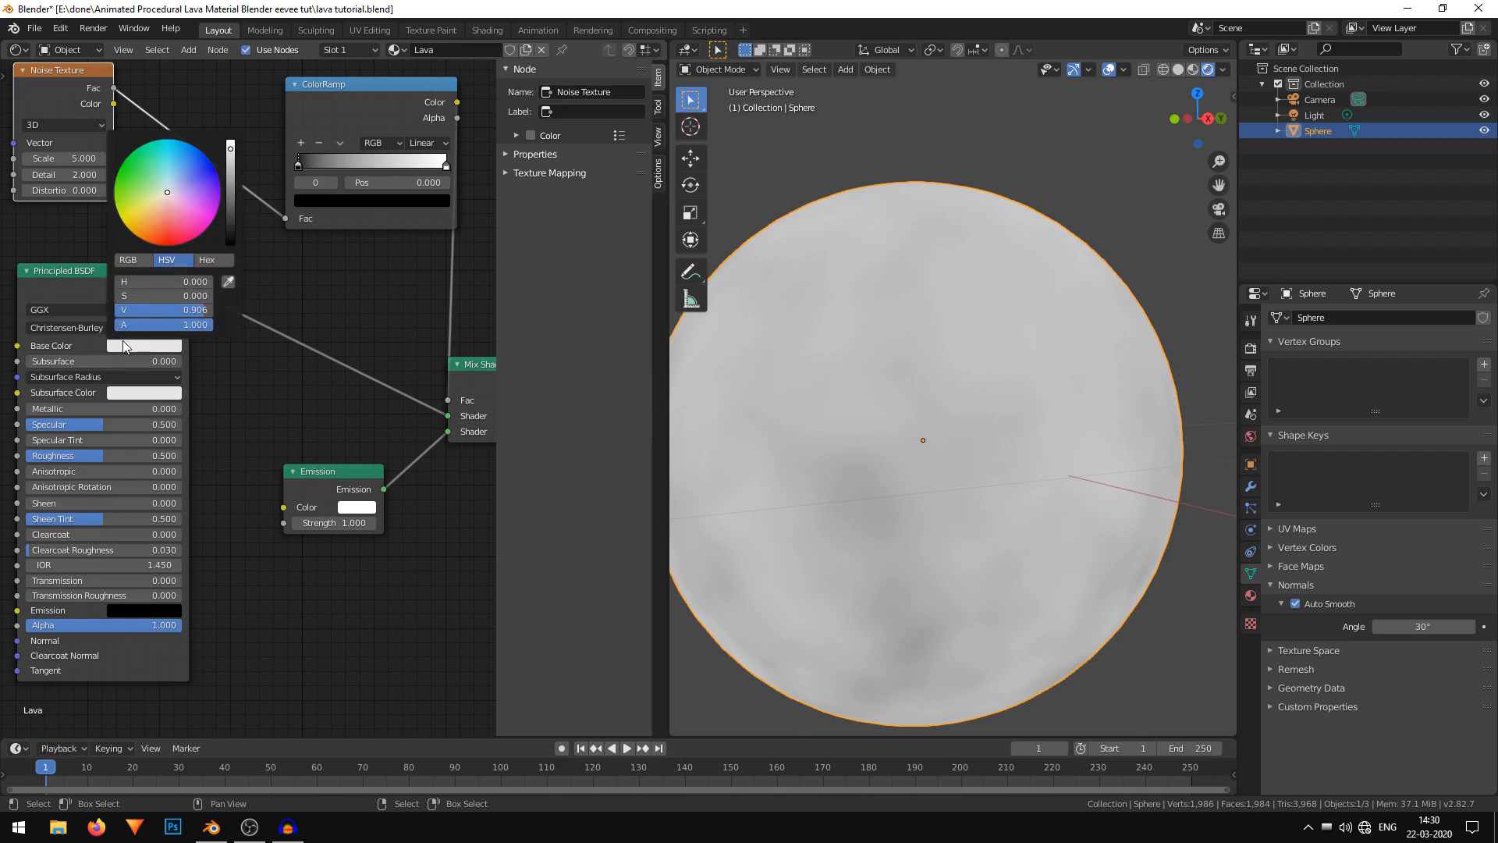
pyautogui.click(165, 348)
pyautogui.moveTo(232, 189); pyautogui.dragTo(231, 243)
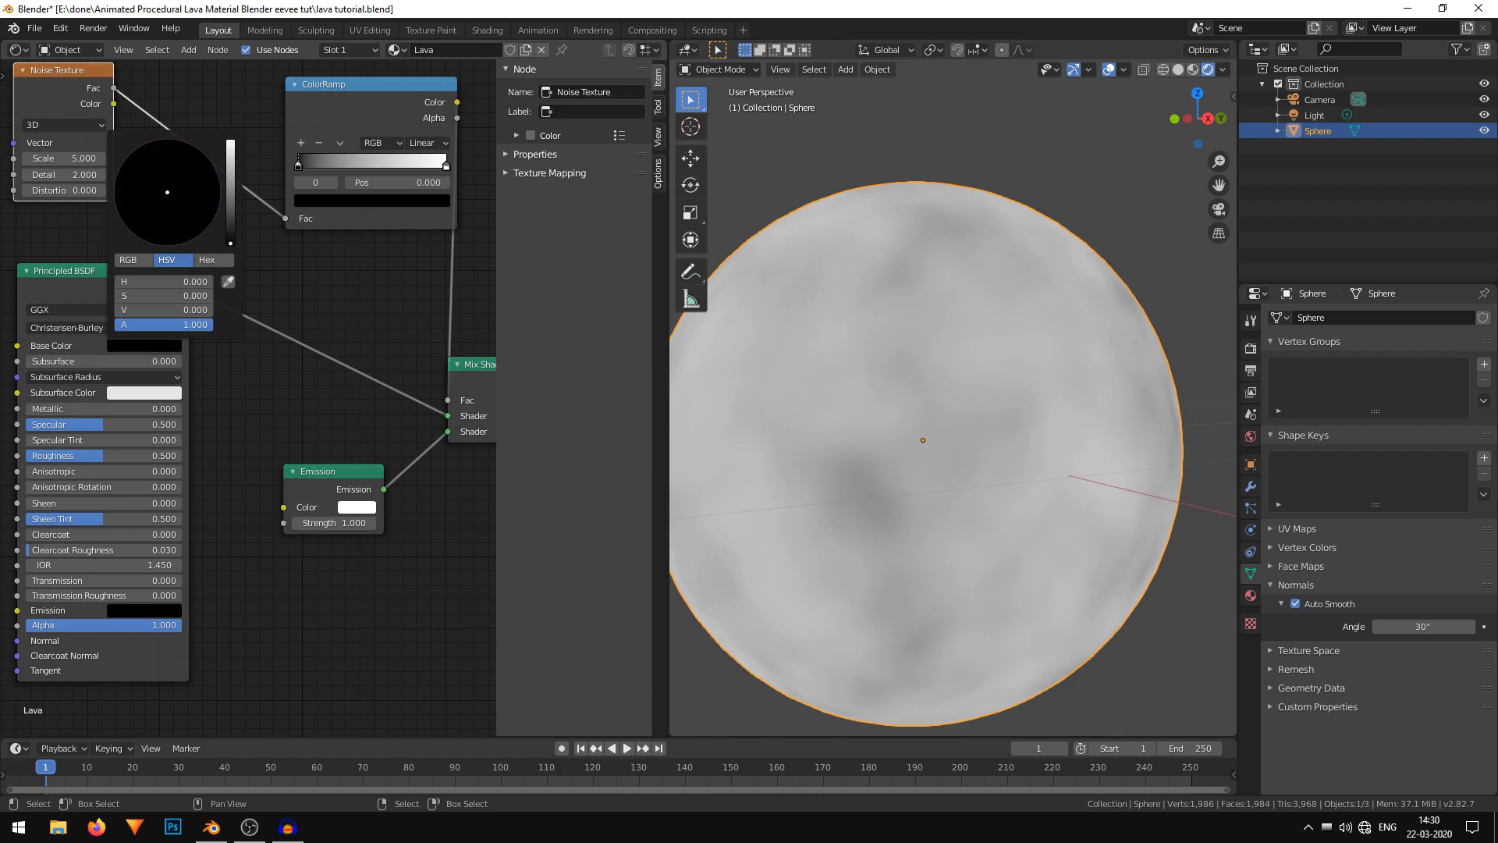
pyautogui.moveTo(100, 424); pyautogui.dragTo(181, 424)
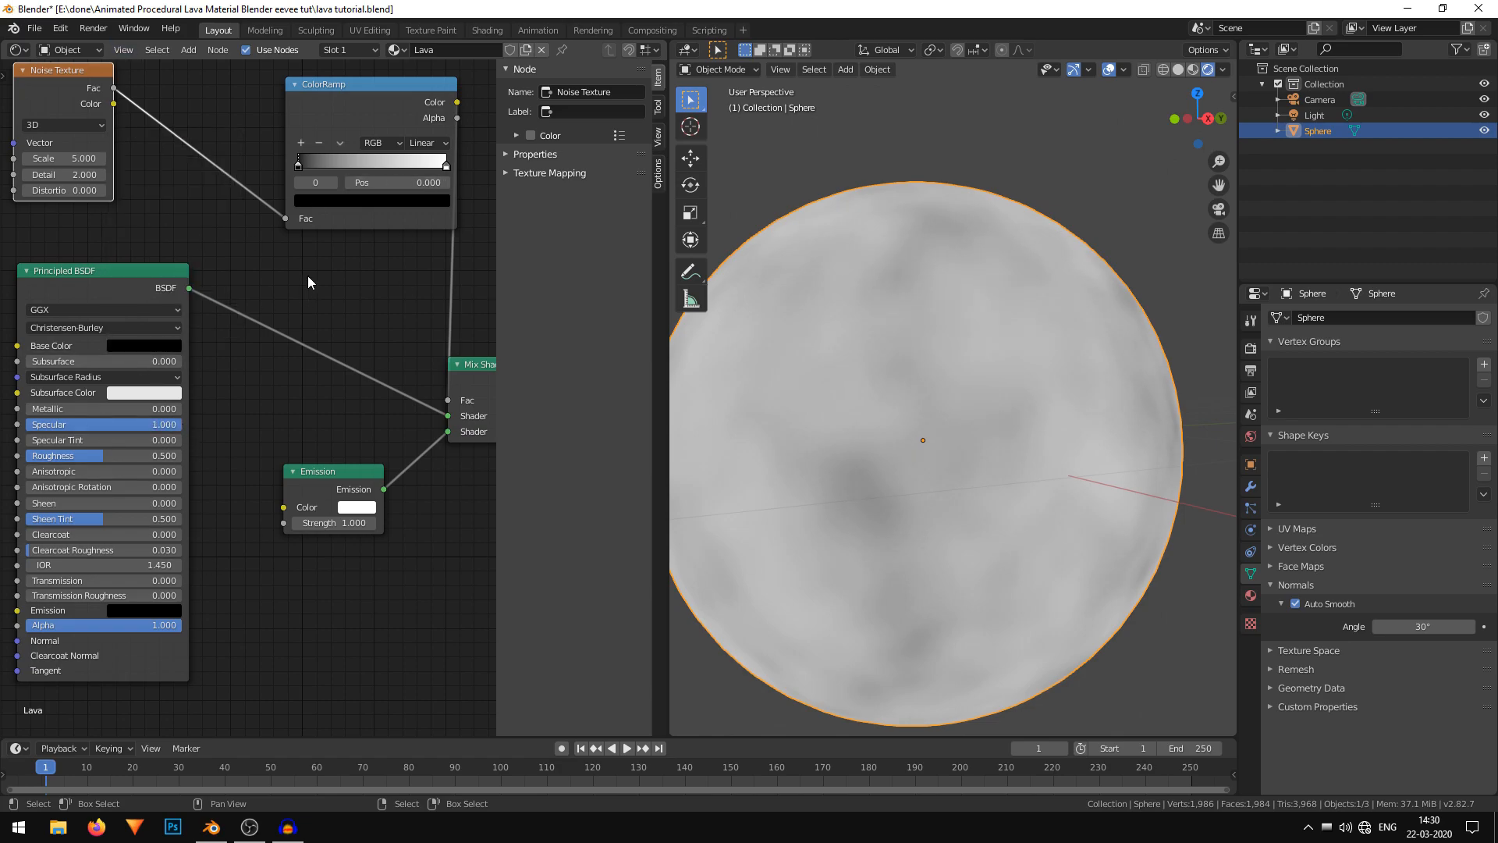
# Sharpen the noise contrast by moving the ColorRamp's black stop to 0.473 and its white stop to 0.636.
pyautogui.moveTo(308, 277); pyautogui.dragTo(203, 281, button='middle')
pyautogui.moveTo(186, 173); pyautogui.dragTo(264, 183)
pyautogui.moveTo(227, 212); pyautogui.dragTo(278, 341, button='middle')
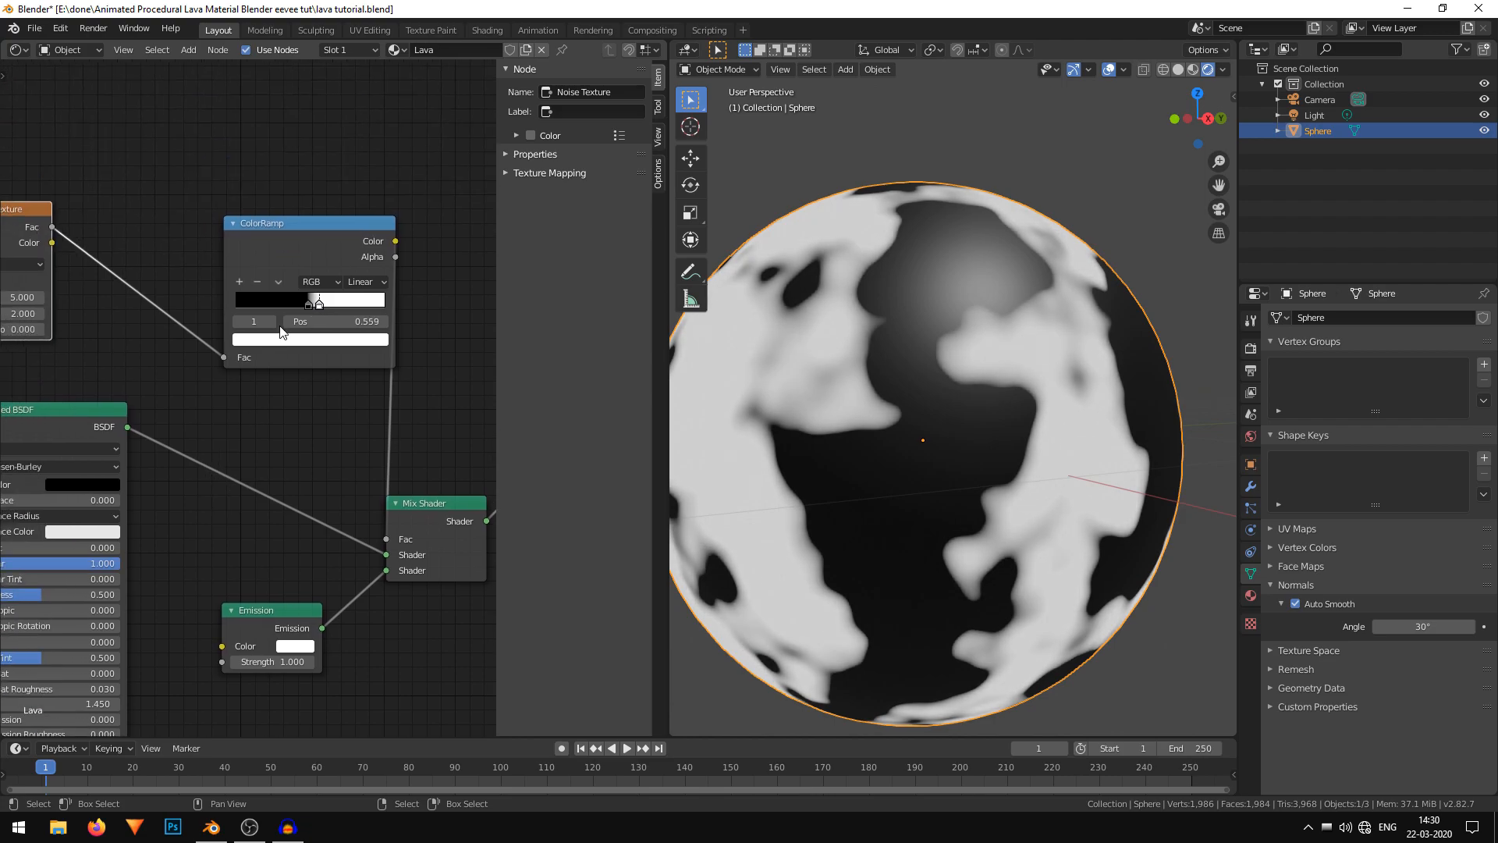
pyautogui.moveTo(307, 310)
pyautogui.mouseDown()
pyautogui.moveTo(285, 306)
pyautogui.moveTo(332, 304)
pyautogui.moveTo(279, 298)
pyautogui.moveTo(315, 303)
pyautogui.mouseUp()
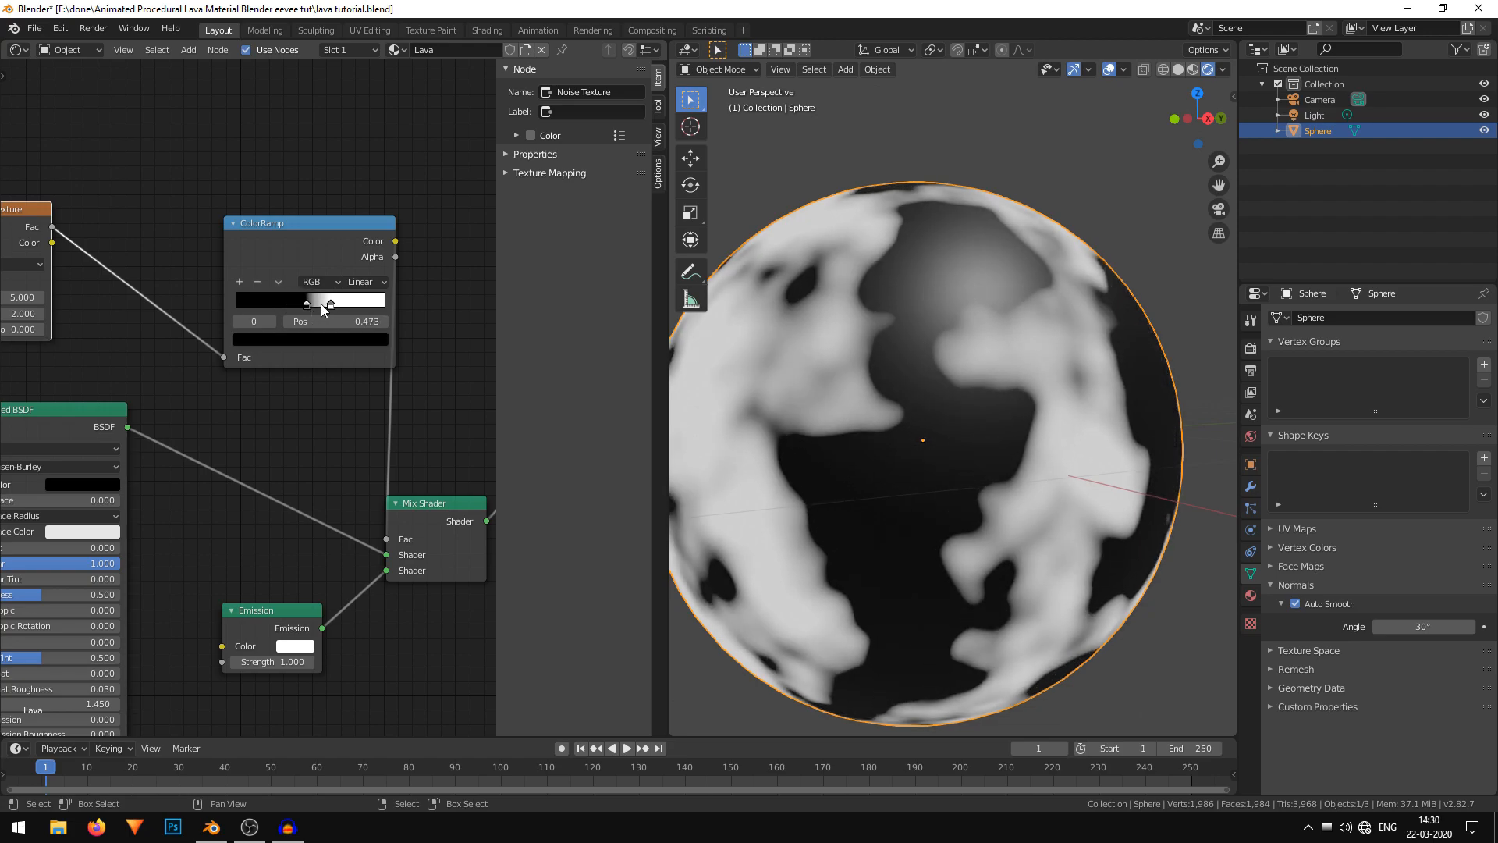
pyautogui.click(332, 303)
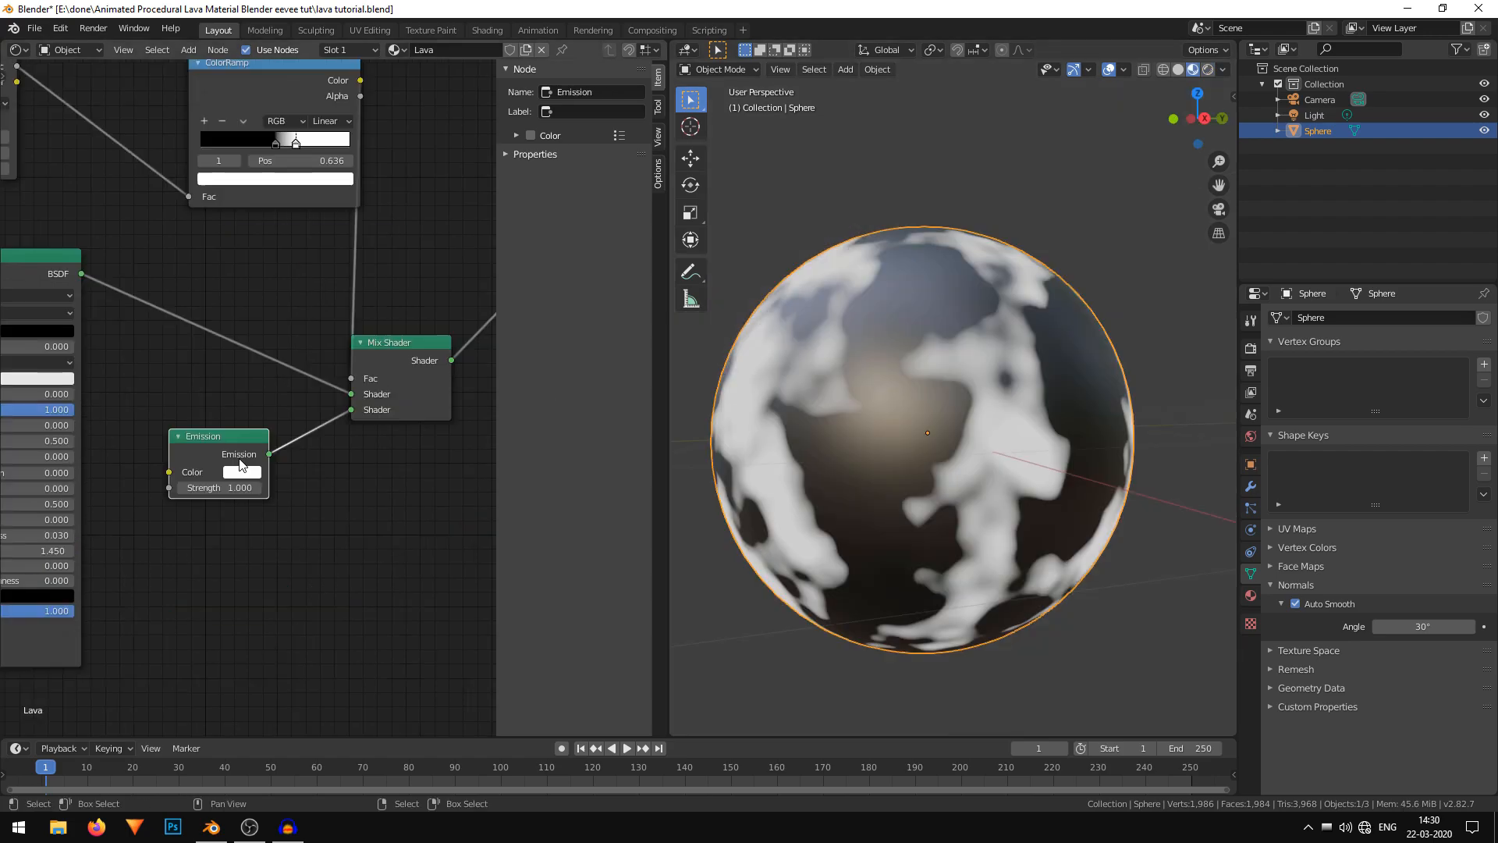
# Set the Emission node's Color to orange and its Strength to 200.
pyautogui.click(243, 471)
pyautogui.moveTo(284, 369); pyautogui.dragTo(271, 370)
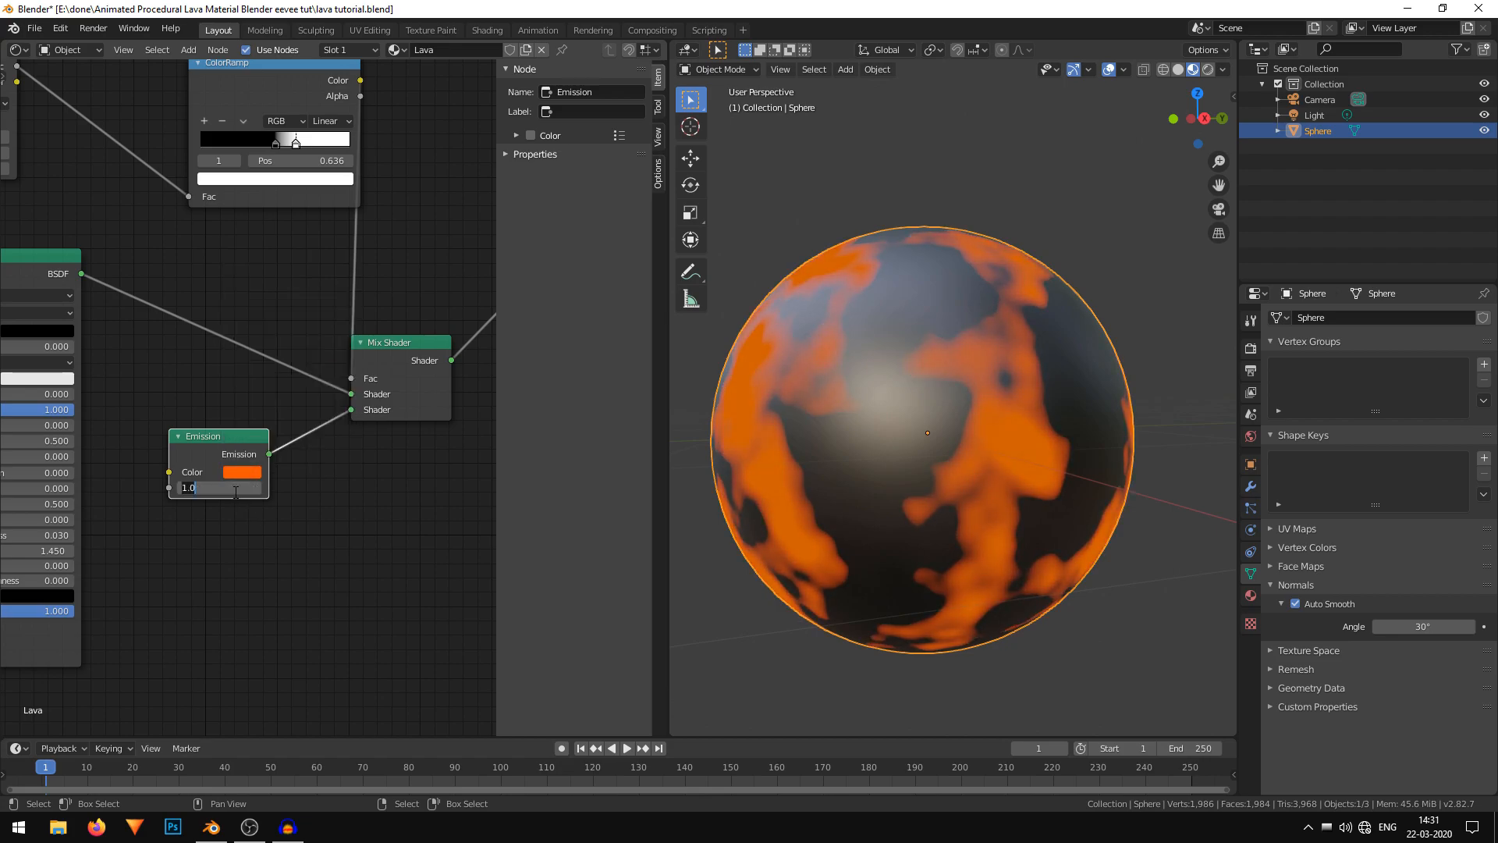
pyautogui.press('Return')
# Enable Ambient Occlusion and Bloom in the Eevee render settings.
pyautogui.scroll(-3, 968, 426)
pyautogui.moveTo(967, 421)
pyautogui.mouseDown(button='middle')
pyautogui.moveTo(947, 443)
pyautogui.moveTo(1010, 472)
pyautogui.moveTo(981, 418)
pyautogui.moveTo(976, 450)
pyautogui.moveTo(951, 414)
pyautogui.mouseUp(button='middle')
pyautogui.scroll(2, 947, 443)
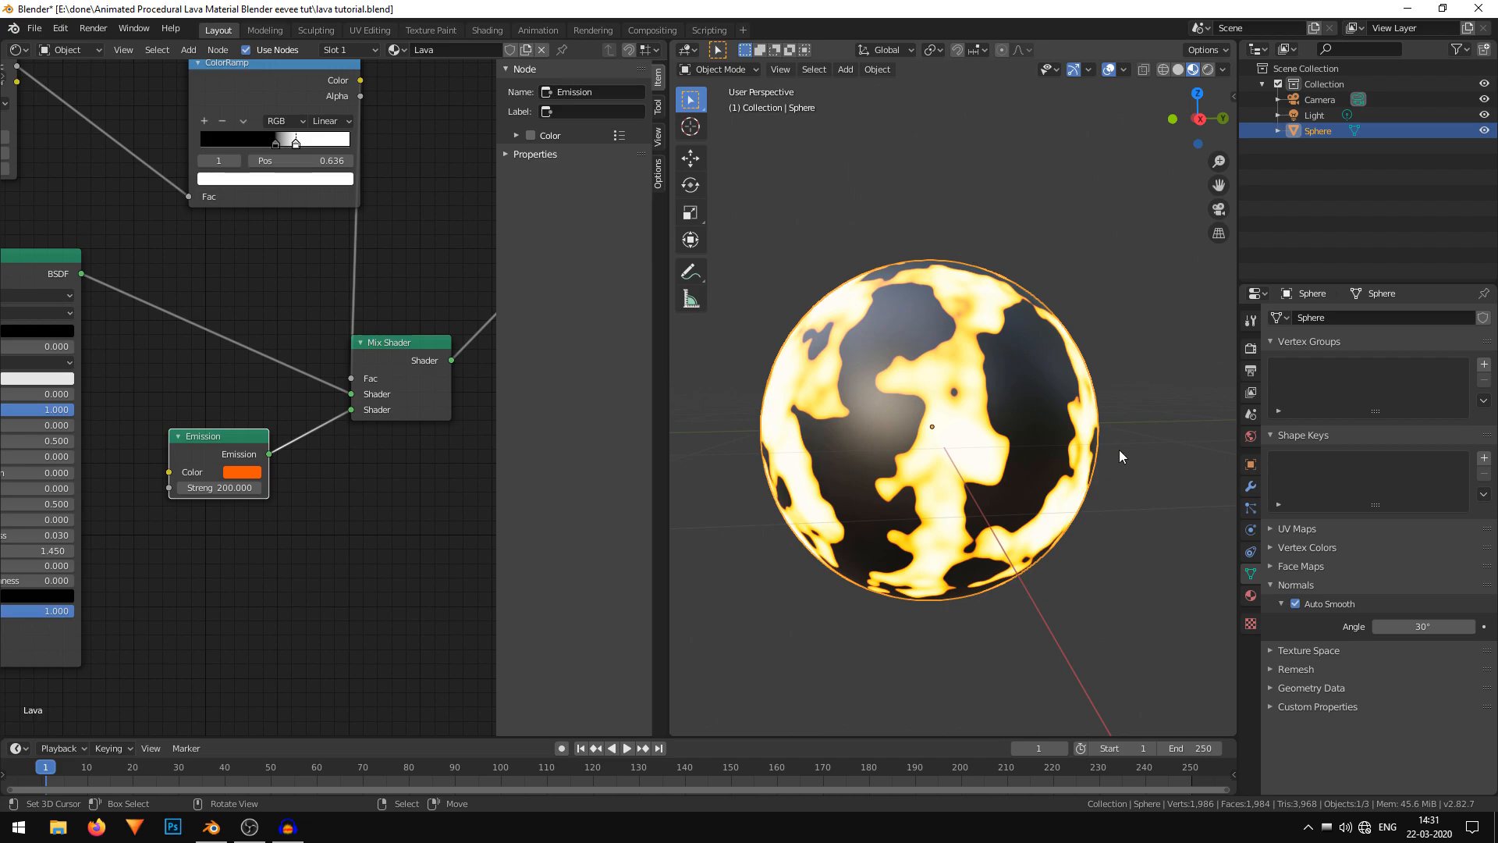
pyautogui.moveTo(1072, 526); pyautogui.dragTo(1090, 376, button='middle')
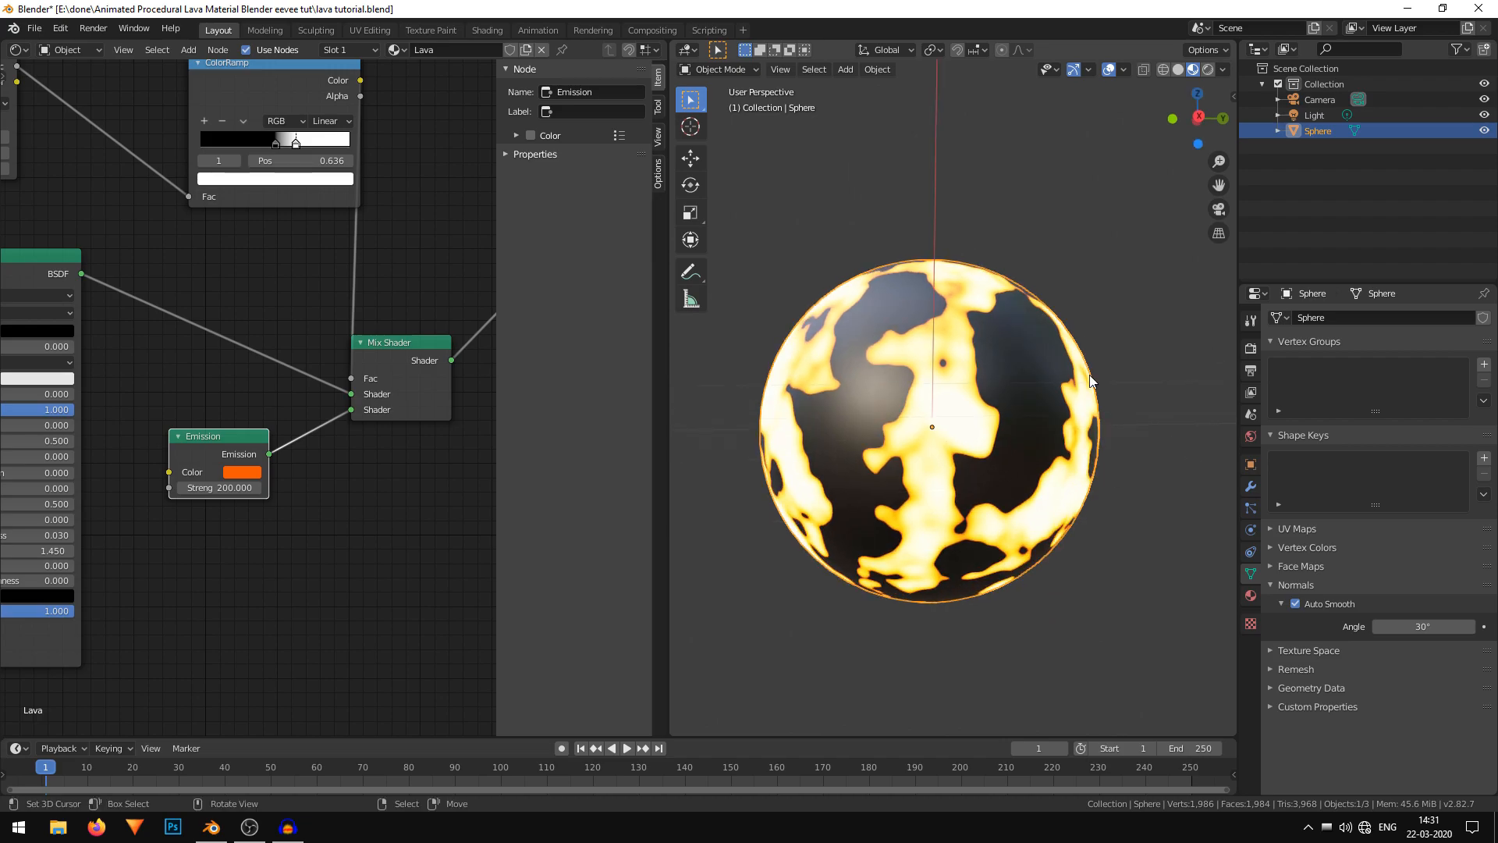
pyautogui.click(1249, 350)
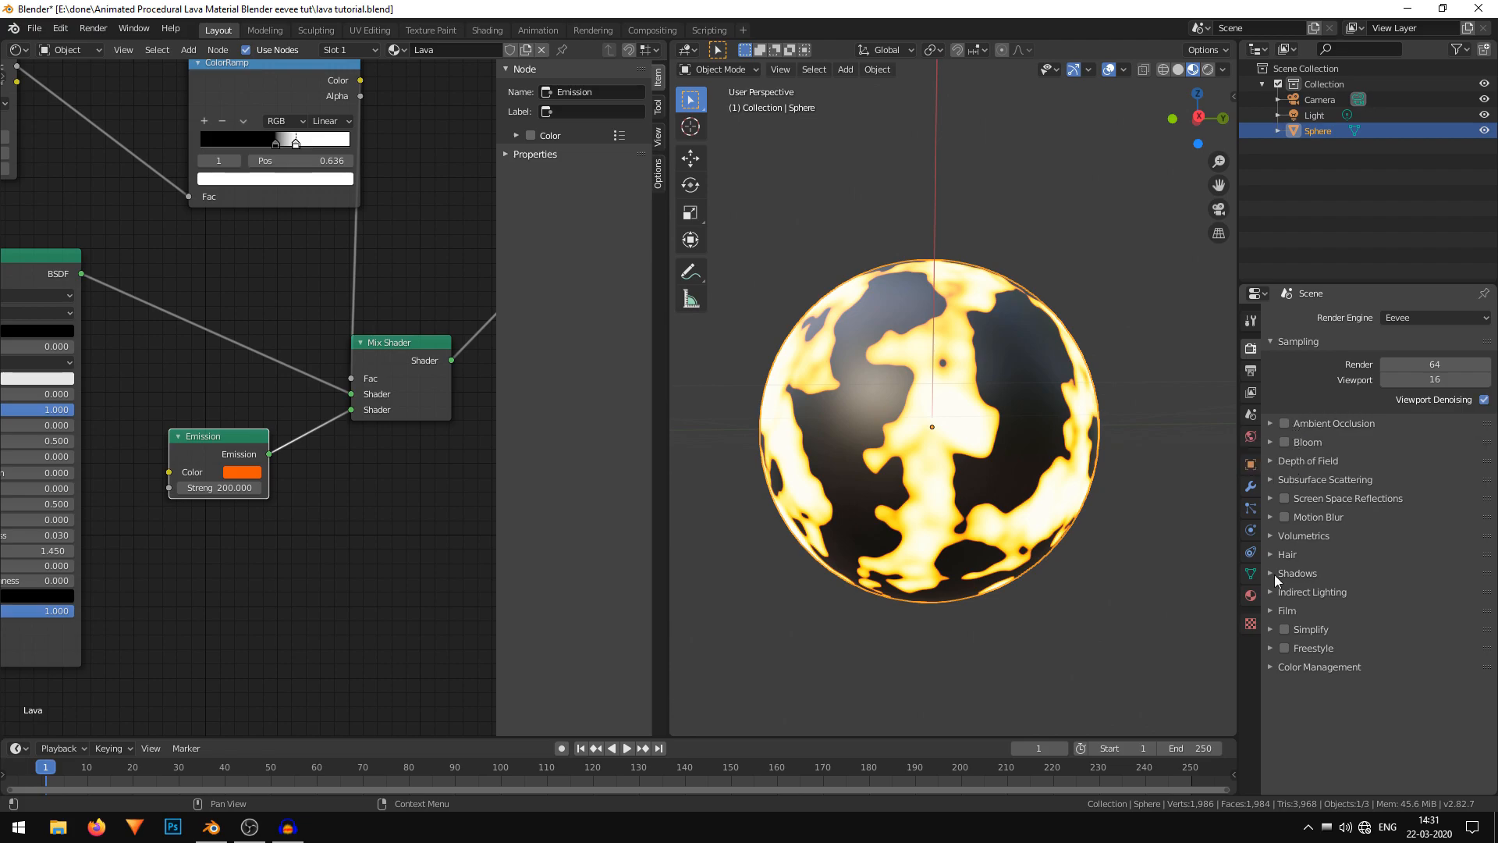
pyautogui.click(1283, 424)
pyautogui.click(1284, 443)
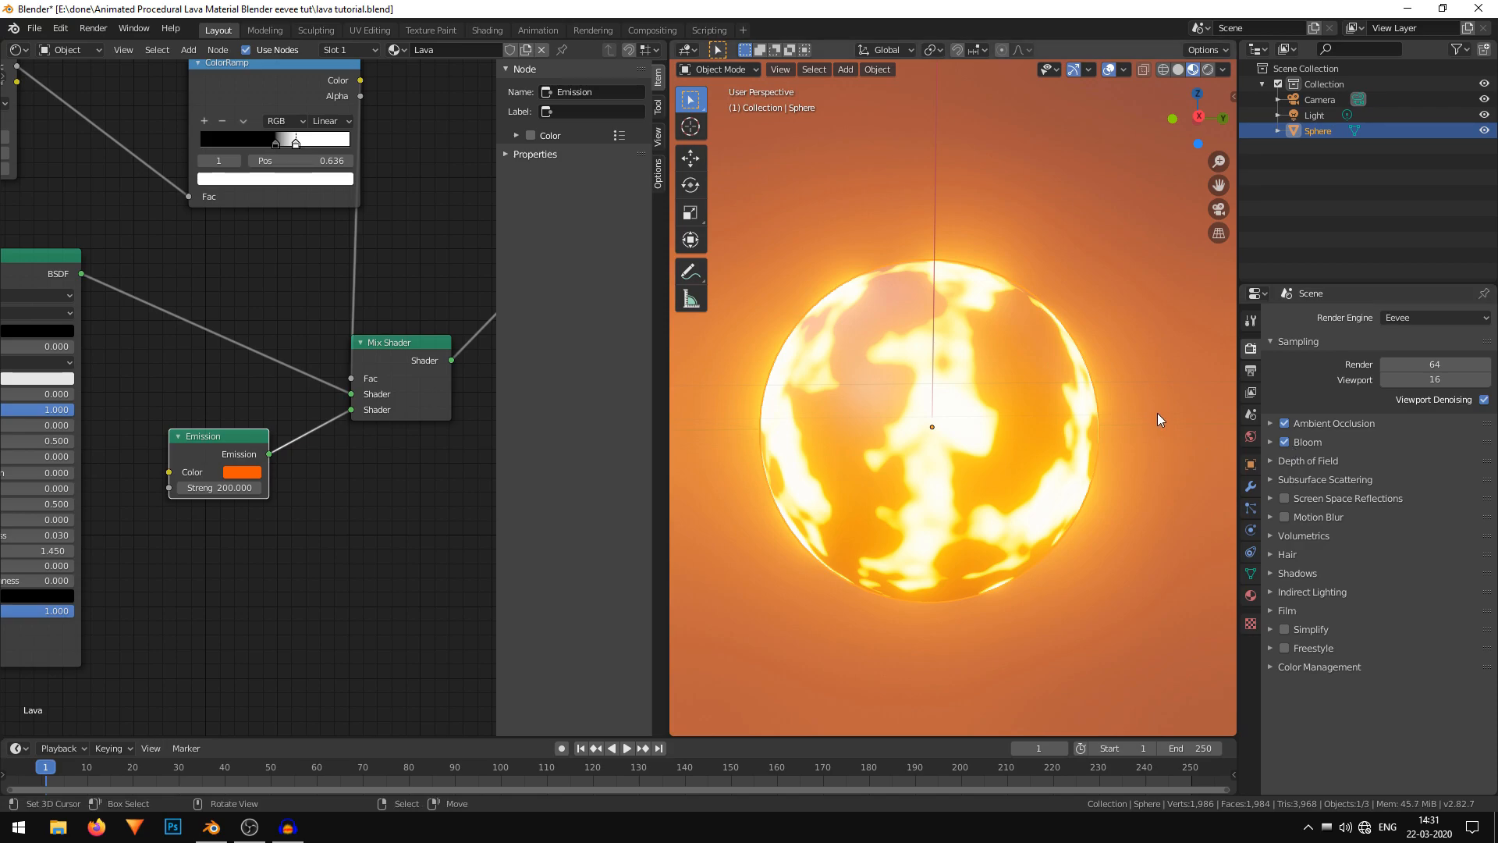
# Soften the glow by lowering the Bloom Radius to 4.261 and the Intensity to 0.004.
pyautogui.scroll(-4, 1083, 398)
pyautogui.scroll(4, 1084, 398)
pyautogui.moveTo(910, 407); pyautogui.dragTo(928, 420, button='middle')
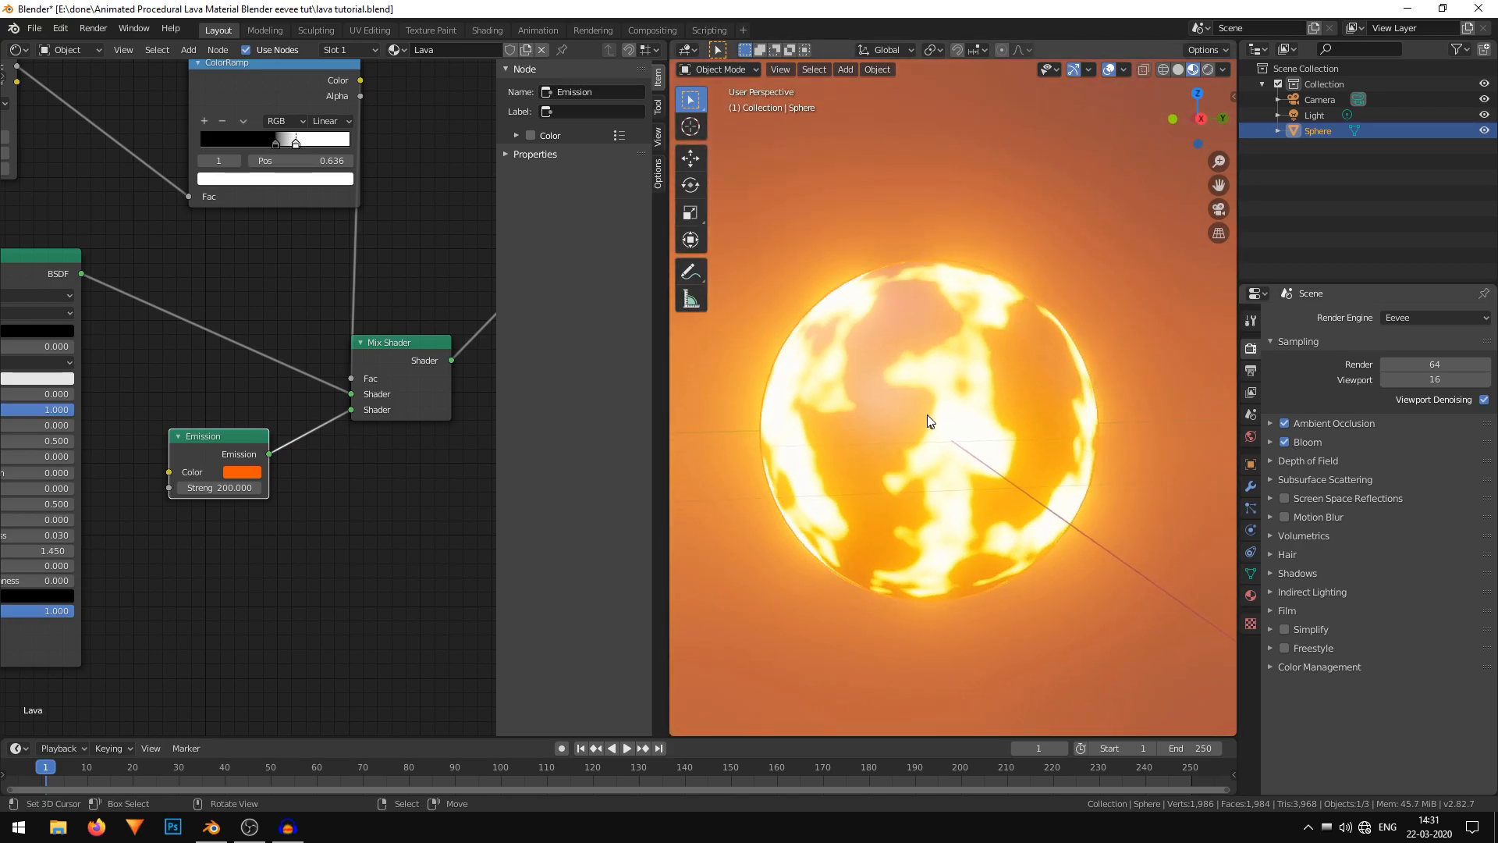
pyautogui.moveTo(853, 348); pyautogui.dragTo(789, 362, button='middle')
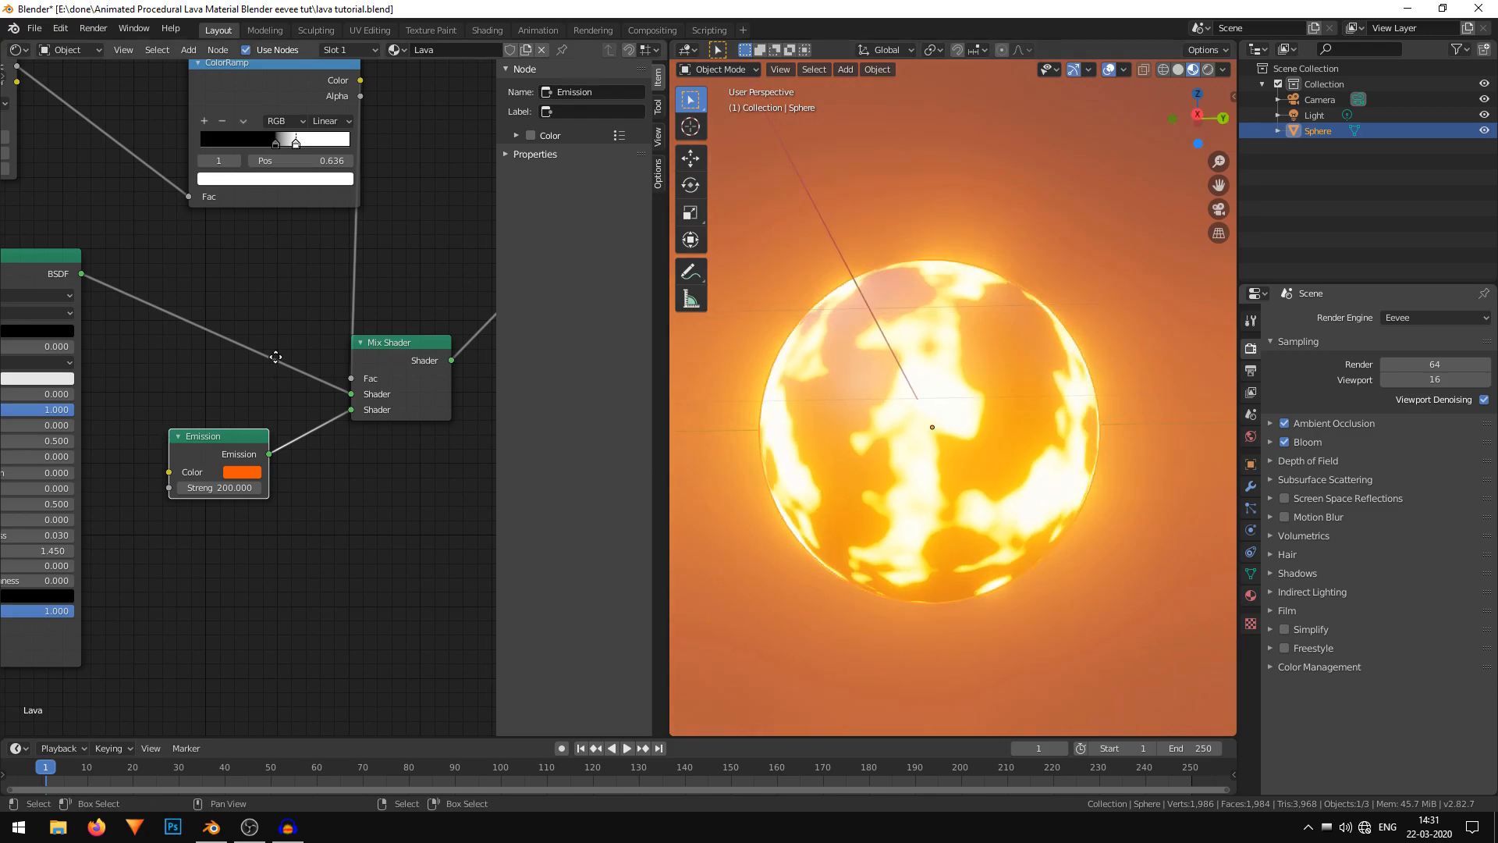
pyautogui.moveTo(166, 435); pyautogui.dragTo(193, 501, button='middle')
pyautogui.click(1270, 441)
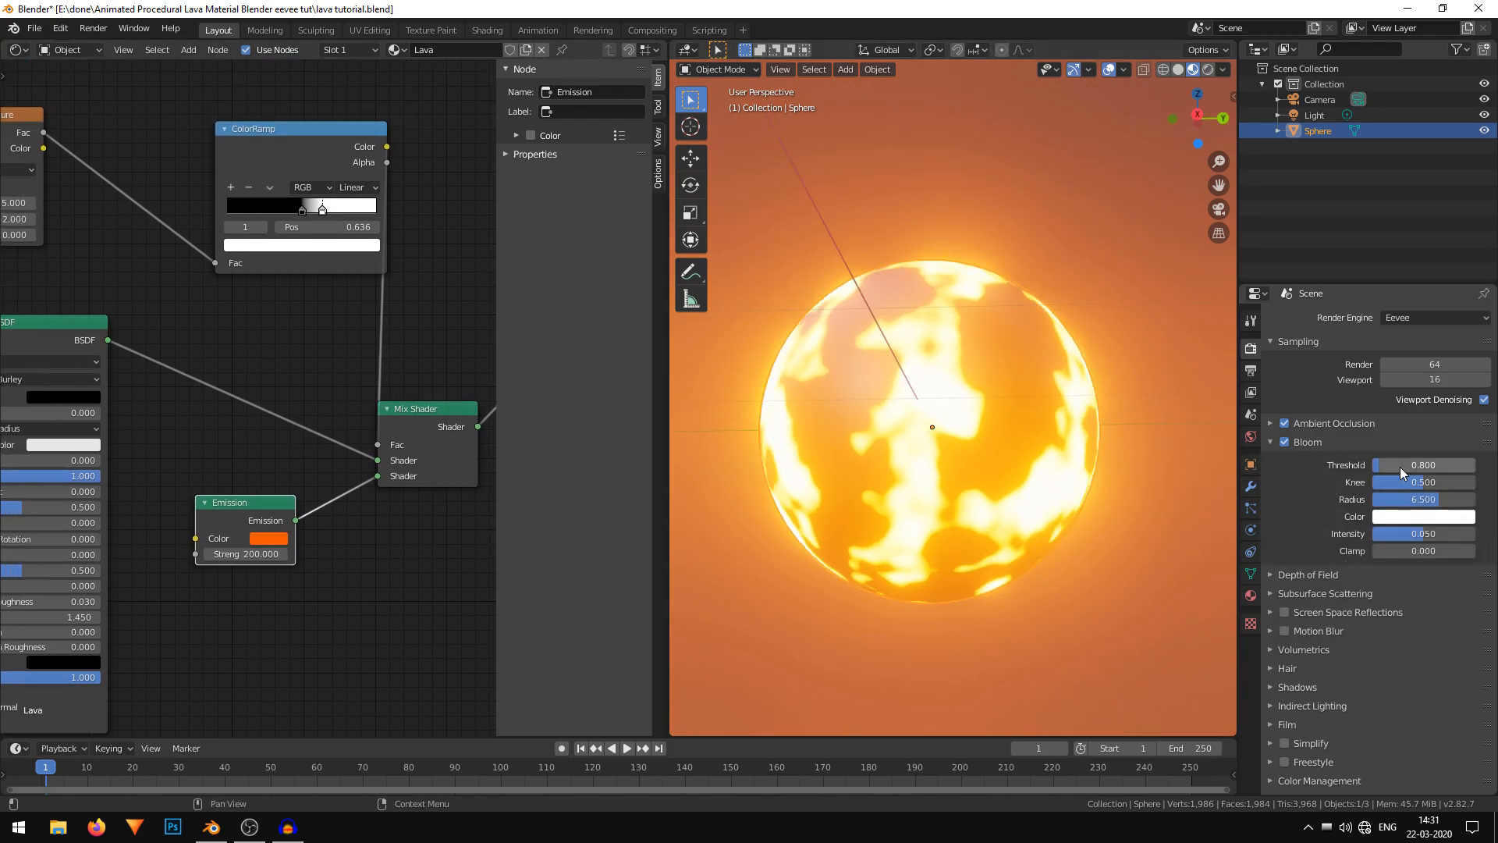
pyautogui.moveTo(1424, 499); pyautogui.dragTo(1379, 533)
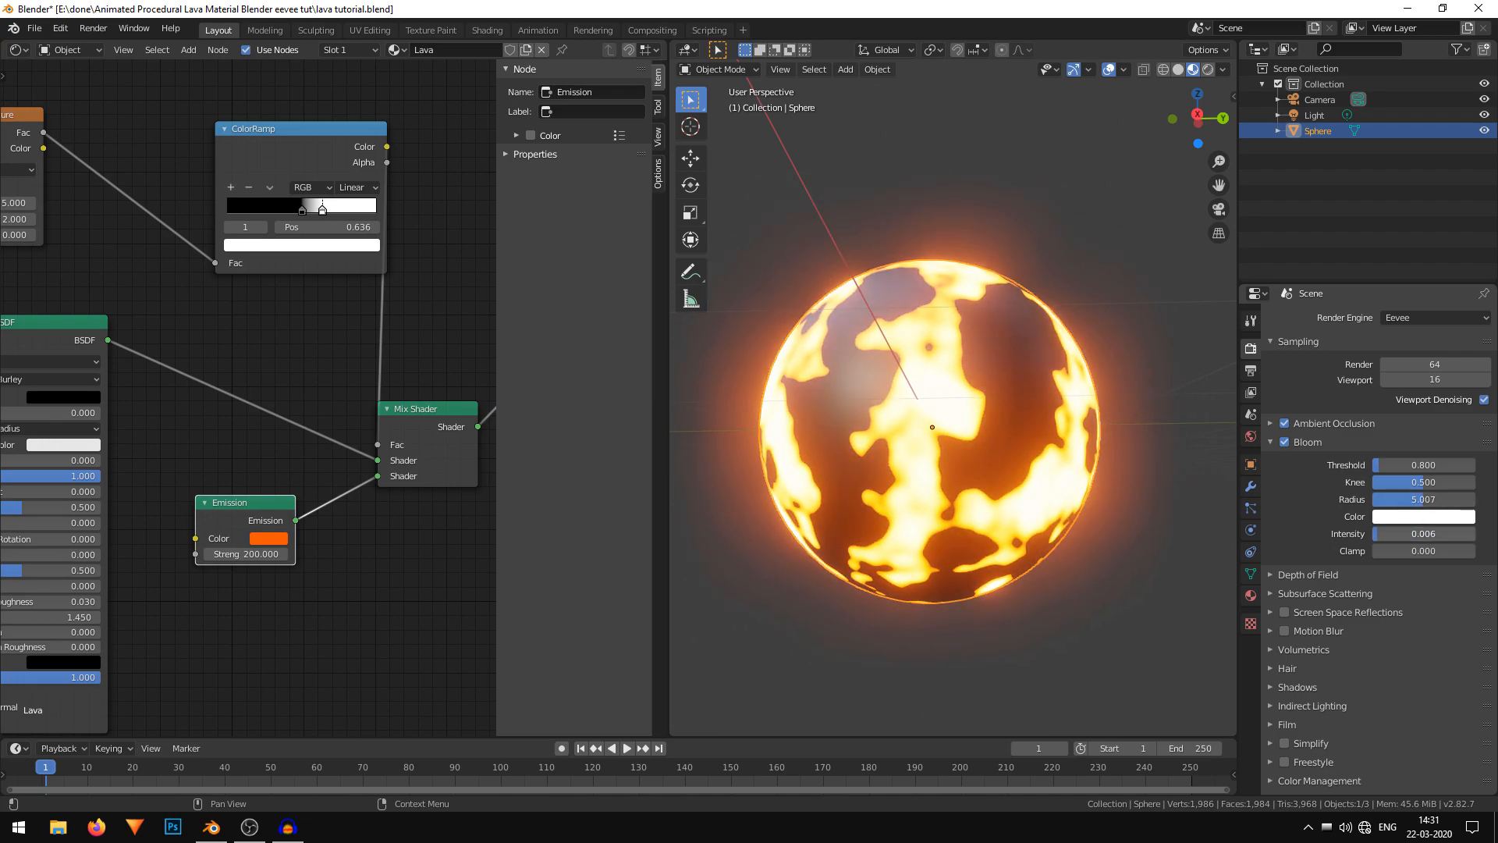
pyautogui.moveTo(949, 415); pyautogui.dragTo(927, 432, button='middle')
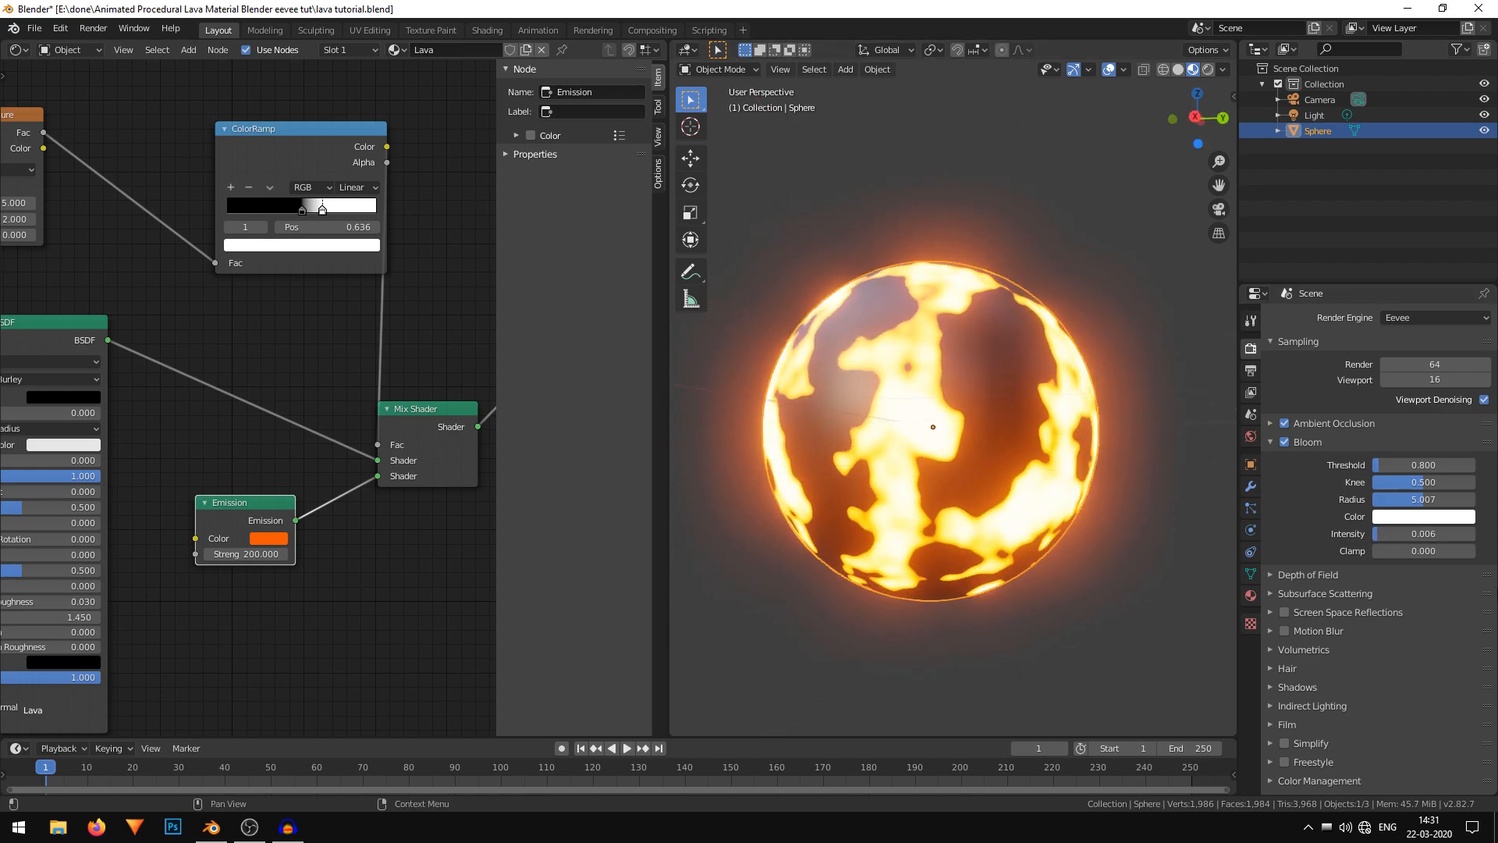
pyautogui.moveTo(1426, 498); pyautogui.dragTo(1417, 533)
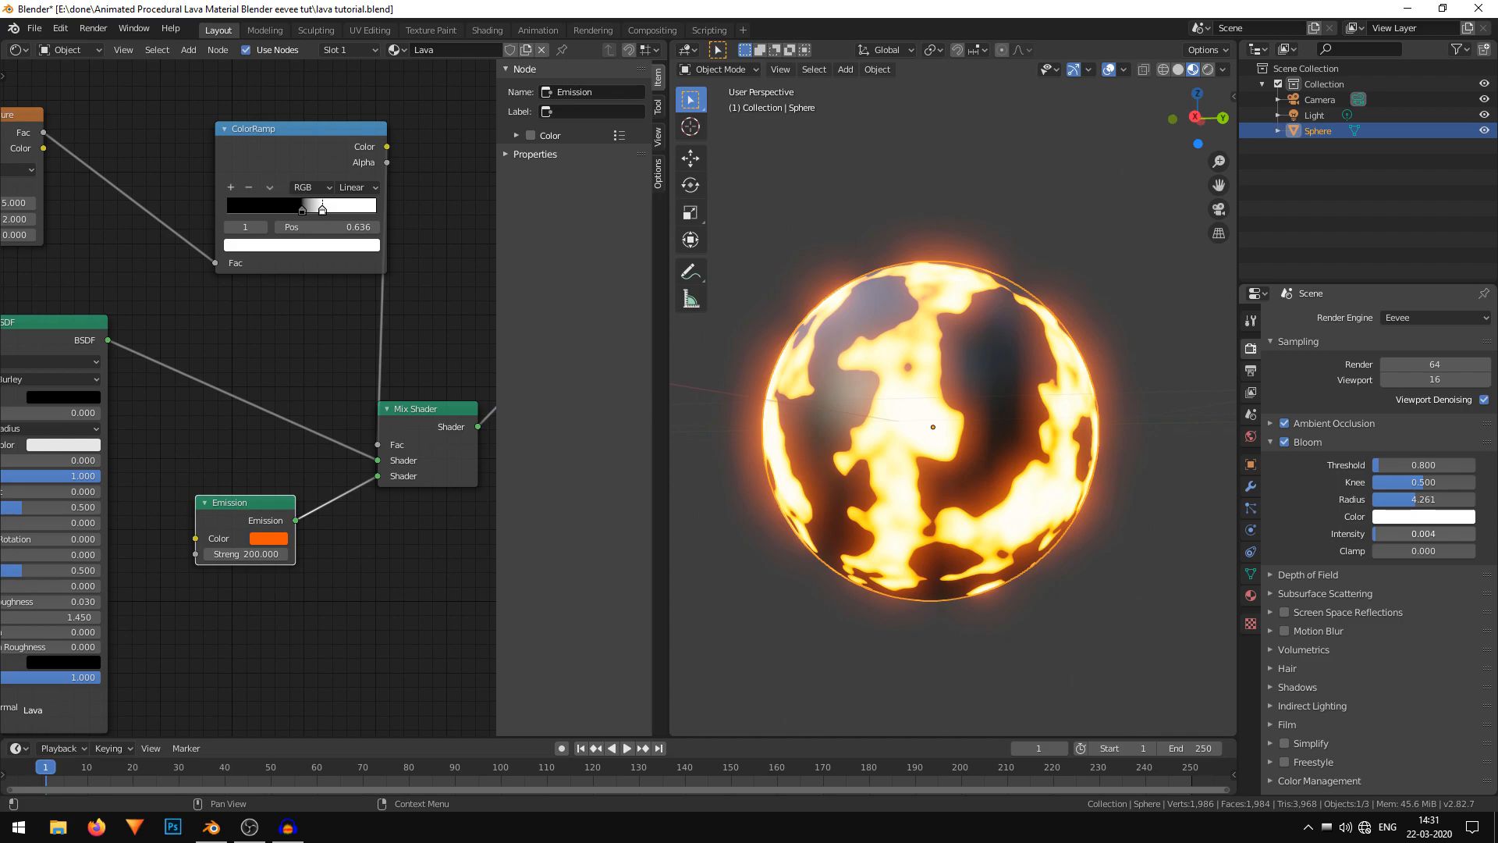
# Move the ColorRamp's black stop slightly closer to the white stop to shrink the glowing areas.
pyautogui.scroll(-1, 318, 361)
pyautogui.moveTo(319, 361); pyautogui.dragTo(395, 276, button='middle')
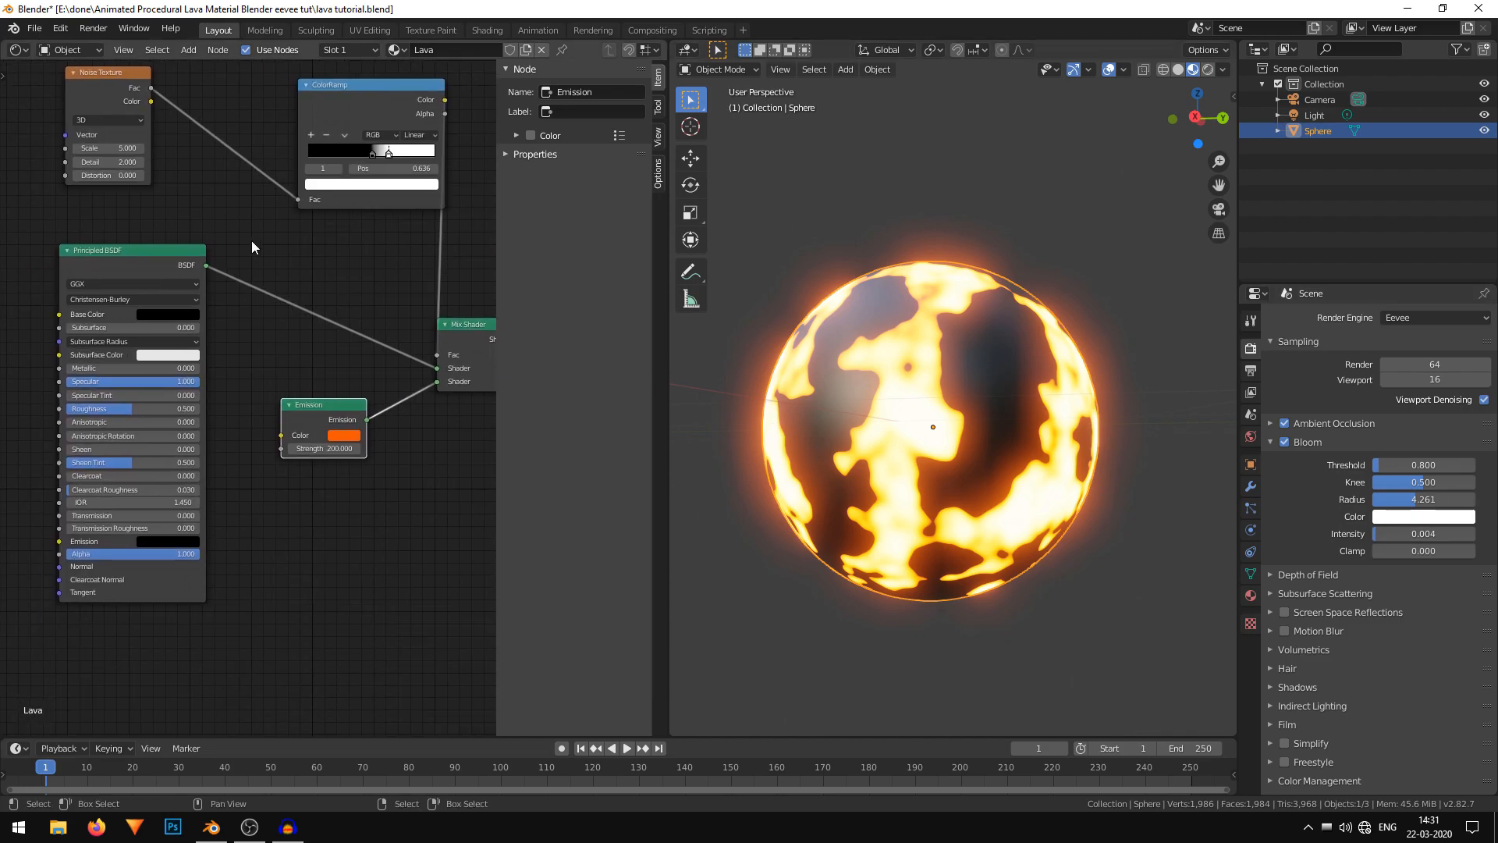
pyautogui.moveTo(372, 156); pyautogui.dragTo(375, 154)
# Set the Noise Texture's Detail to 16 and inspect the lava pattern on the sphere up close.
pyautogui.moveTo(125, 273); pyautogui.dragTo(224, 418, button='middle')
pyautogui.scroll(5, 224, 418)
pyautogui.scroll(4, 232, 351)
pyautogui.moveTo(233, 348); pyautogui.dragTo(318, 489, button='middle')
pyautogui.scroll(4, 273, 418)
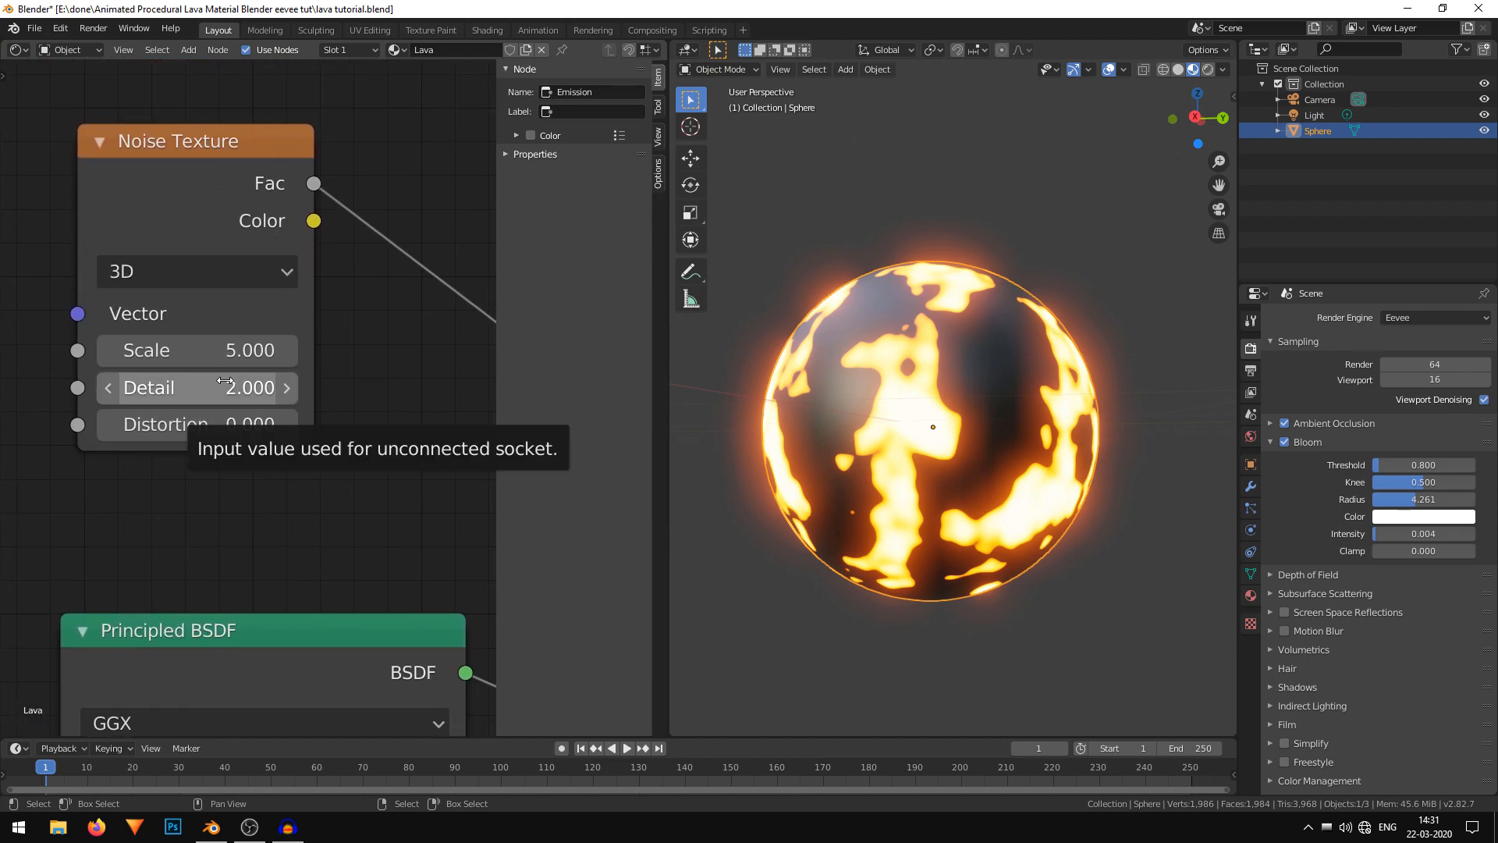
pyautogui.moveTo(225, 381); pyautogui.dragTo(327, 381)
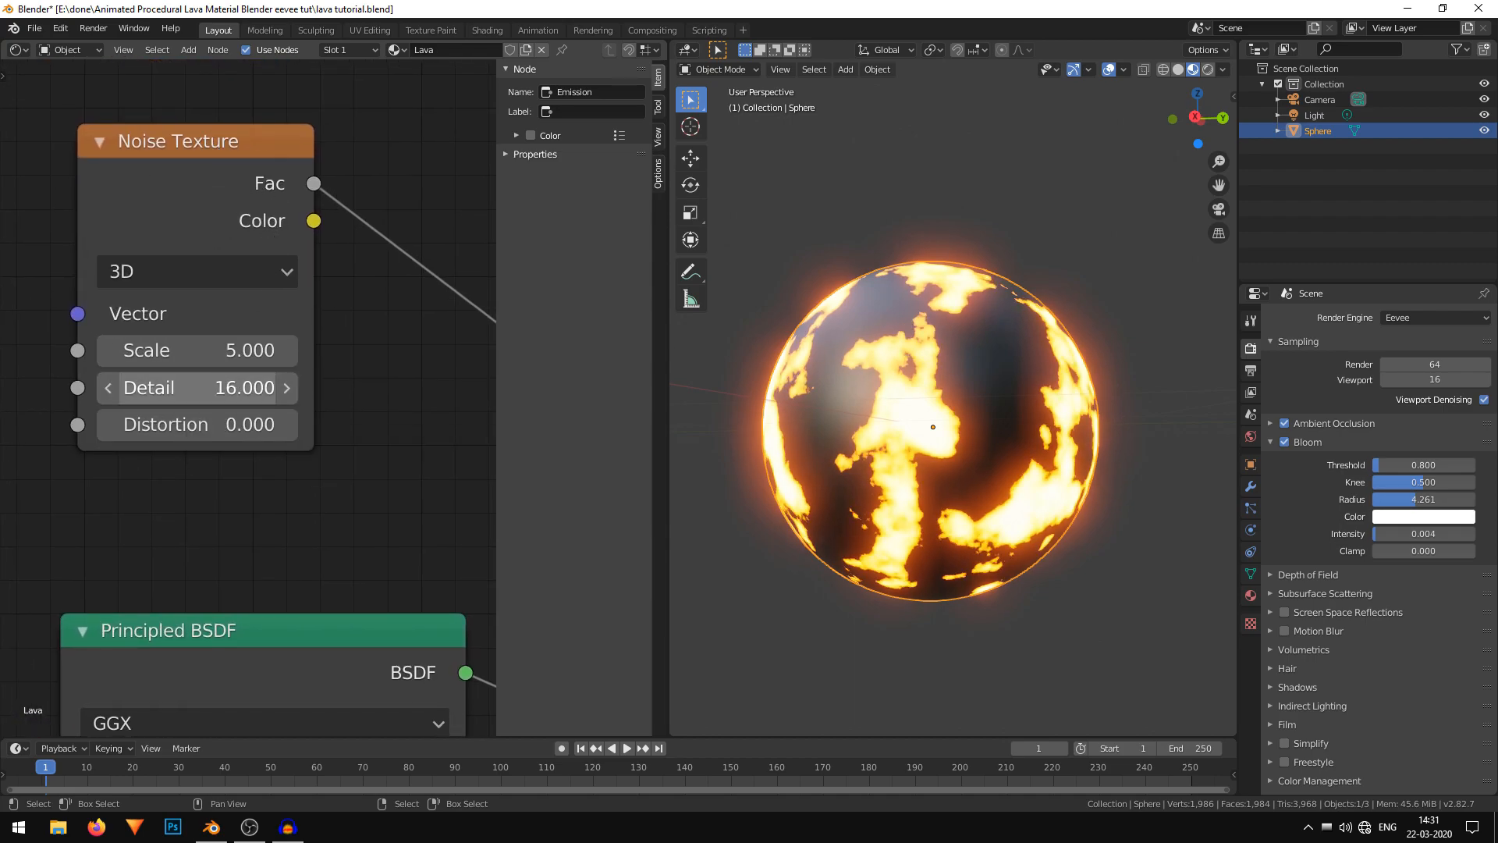
pyautogui.scroll(-3, 1006, 510)
pyautogui.moveTo(989, 493); pyautogui.dragTo(1084, 423, button='middle')
pyautogui.scroll(5, 1004, 498)
pyautogui.scroll(-1, 448, 468)
pyautogui.moveTo(448, 468); pyautogui.dragTo(335, 390, button='middle')
pyautogui.moveTo(915, 327)
pyautogui.mouseDown(button='middle')
pyautogui.moveTo(993, 323)
pyautogui.moveTo(933, 318)
pyautogui.mouseUp(button='middle')
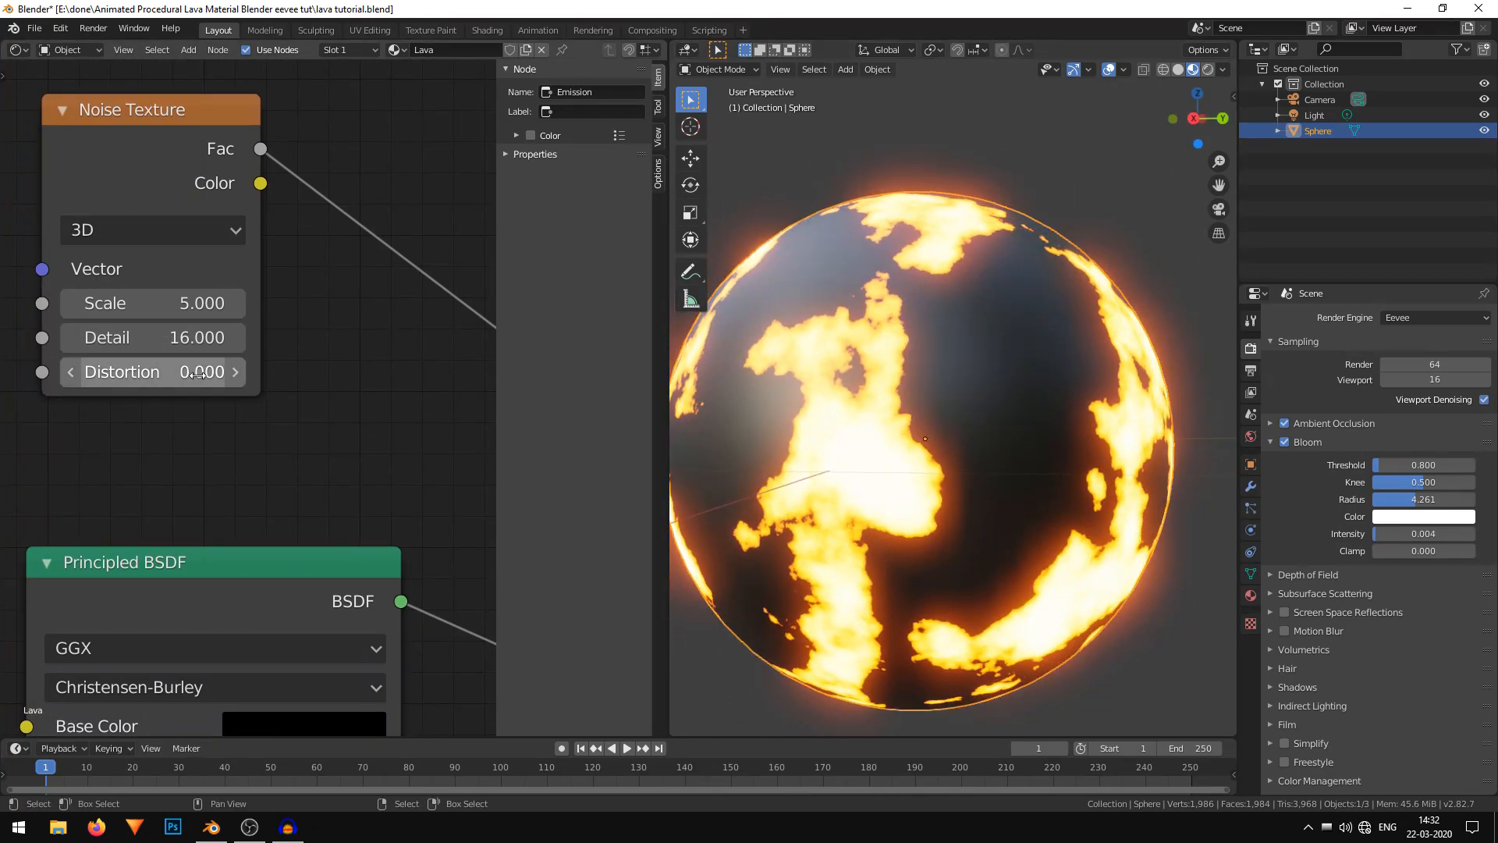
# Set the Noise Texture's Distortion to 0.900 and check the lava pattern around the sphere.
pyautogui.scroll(-3, 887, 501)
pyautogui.moveTo(888, 500); pyautogui.dragTo(797, 530, button='middle')
pyautogui.scroll(2, 932, 419)
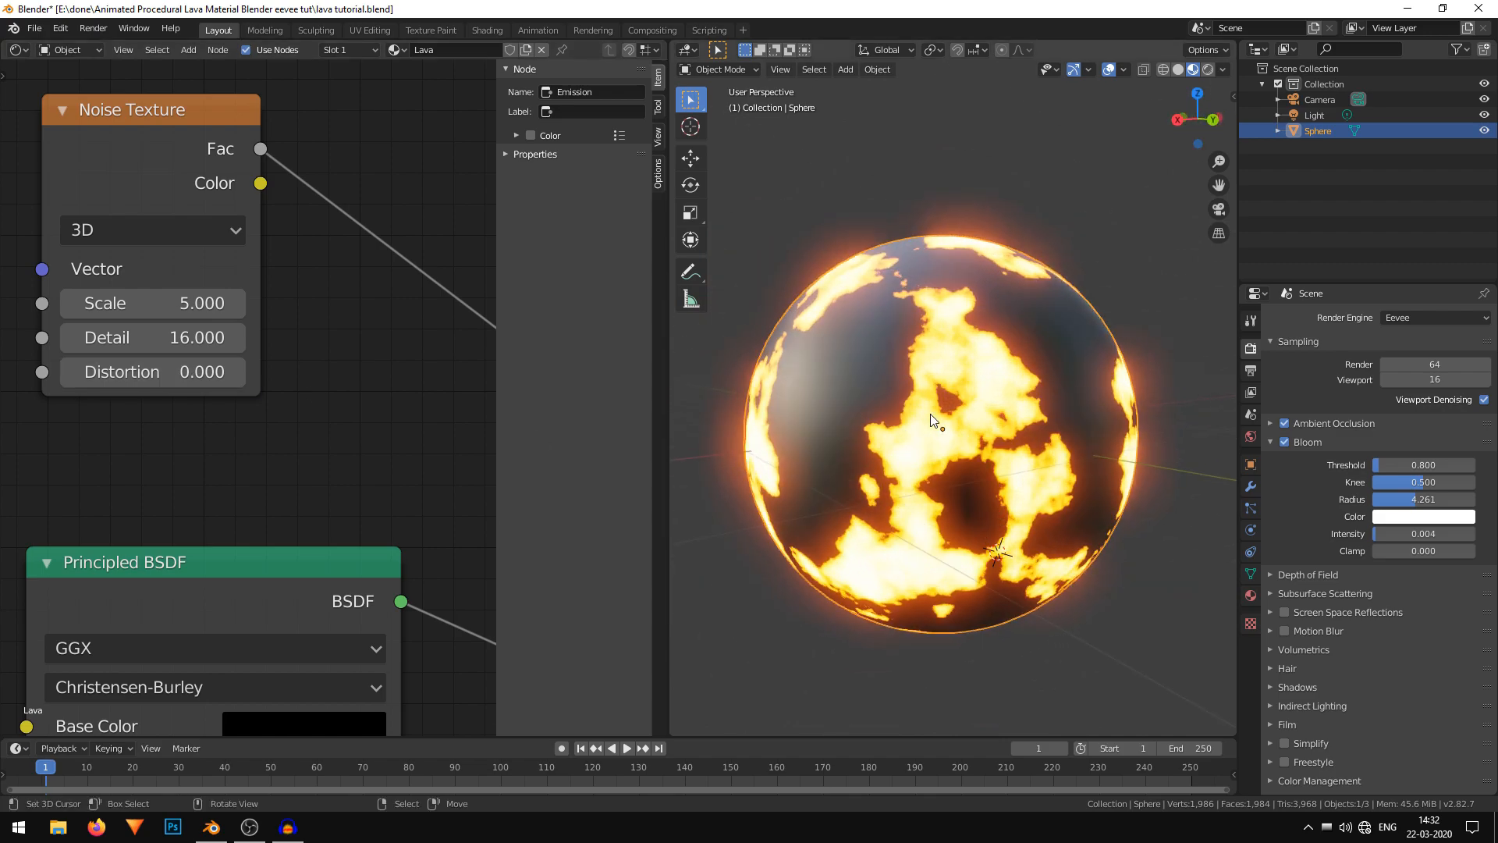
pyautogui.moveTo(947, 438); pyautogui.dragTo(1019, 404, button='middle')
pyautogui.scroll(3, 883, 419)
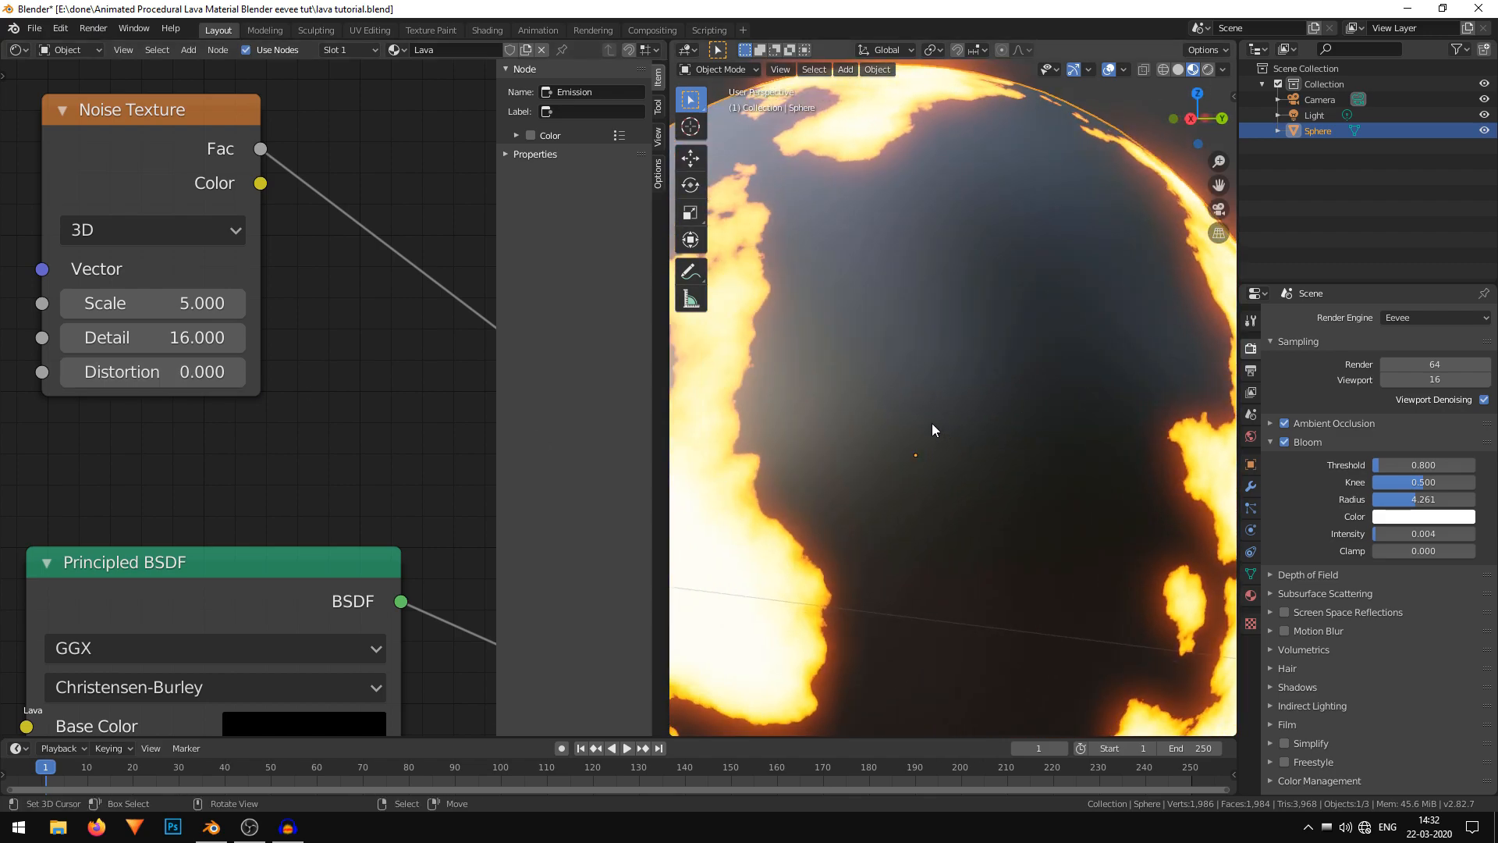
pyautogui.scroll(-1, 932, 422)
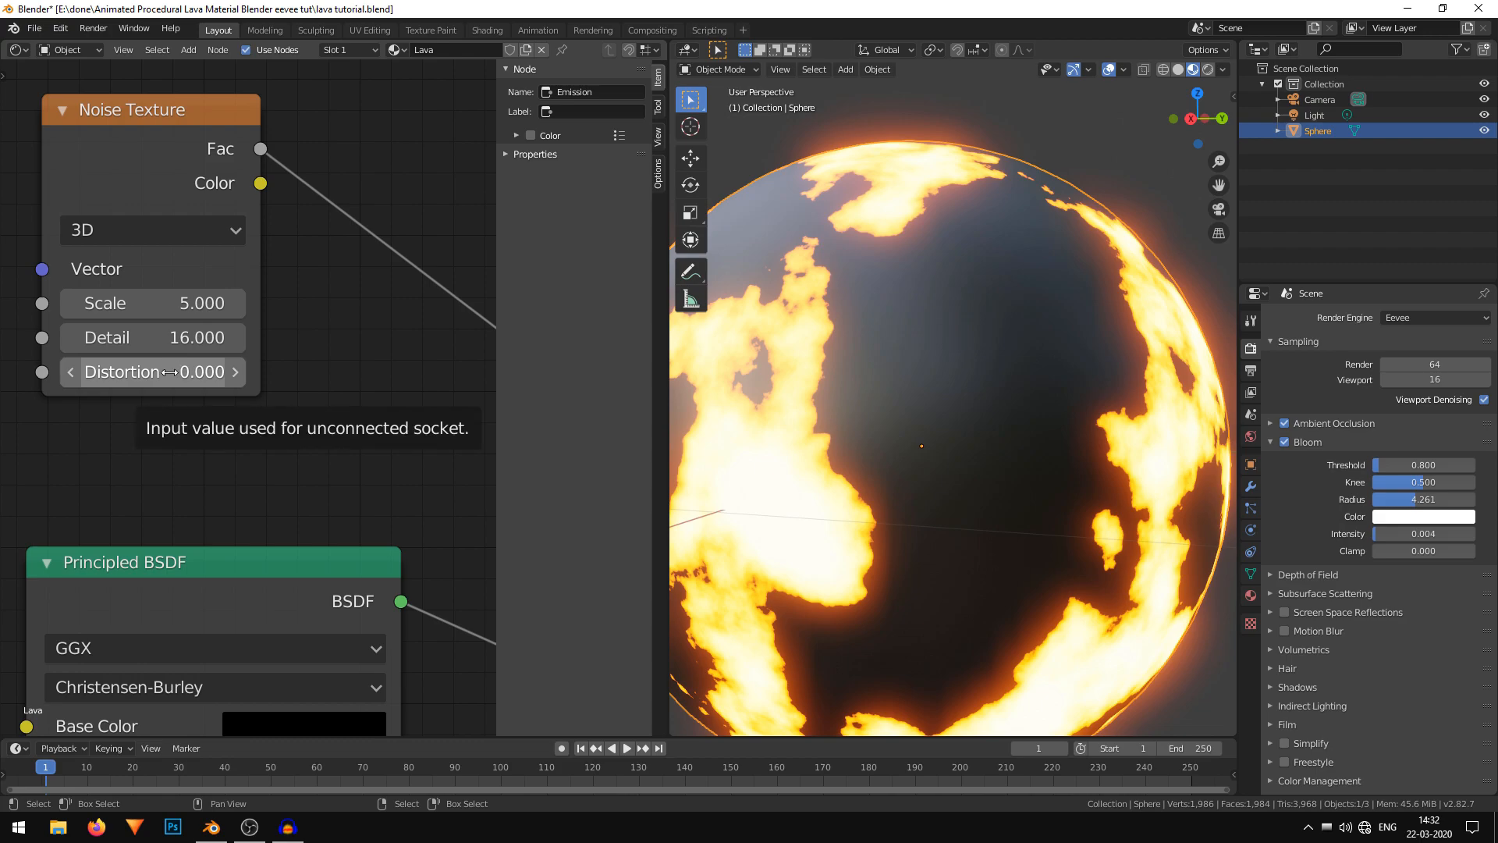
pyautogui.moveTo(156, 372); pyautogui.dragTo(227, 371)
pyautogui.scroll(-6, 879, 423)
pyautogui.moveTo(878, 423); pyautogui.dragTo(736, 429, button='middle')
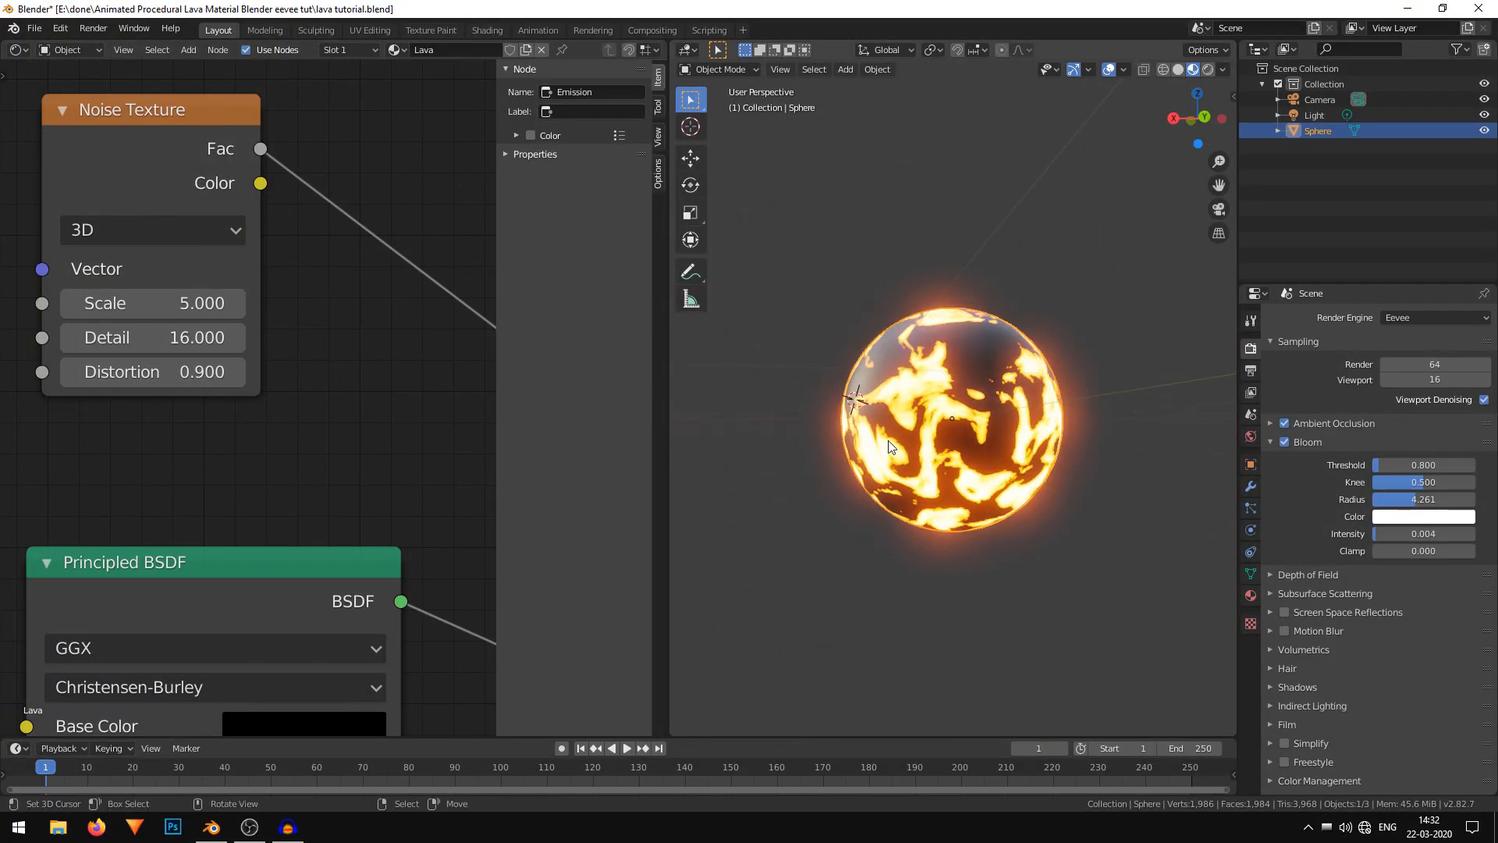
pyautogui.scroll(3, 943, 440)
pyautogui.moveTo(943, 440); pyautogui.dragTo(935, 377, button='middle')
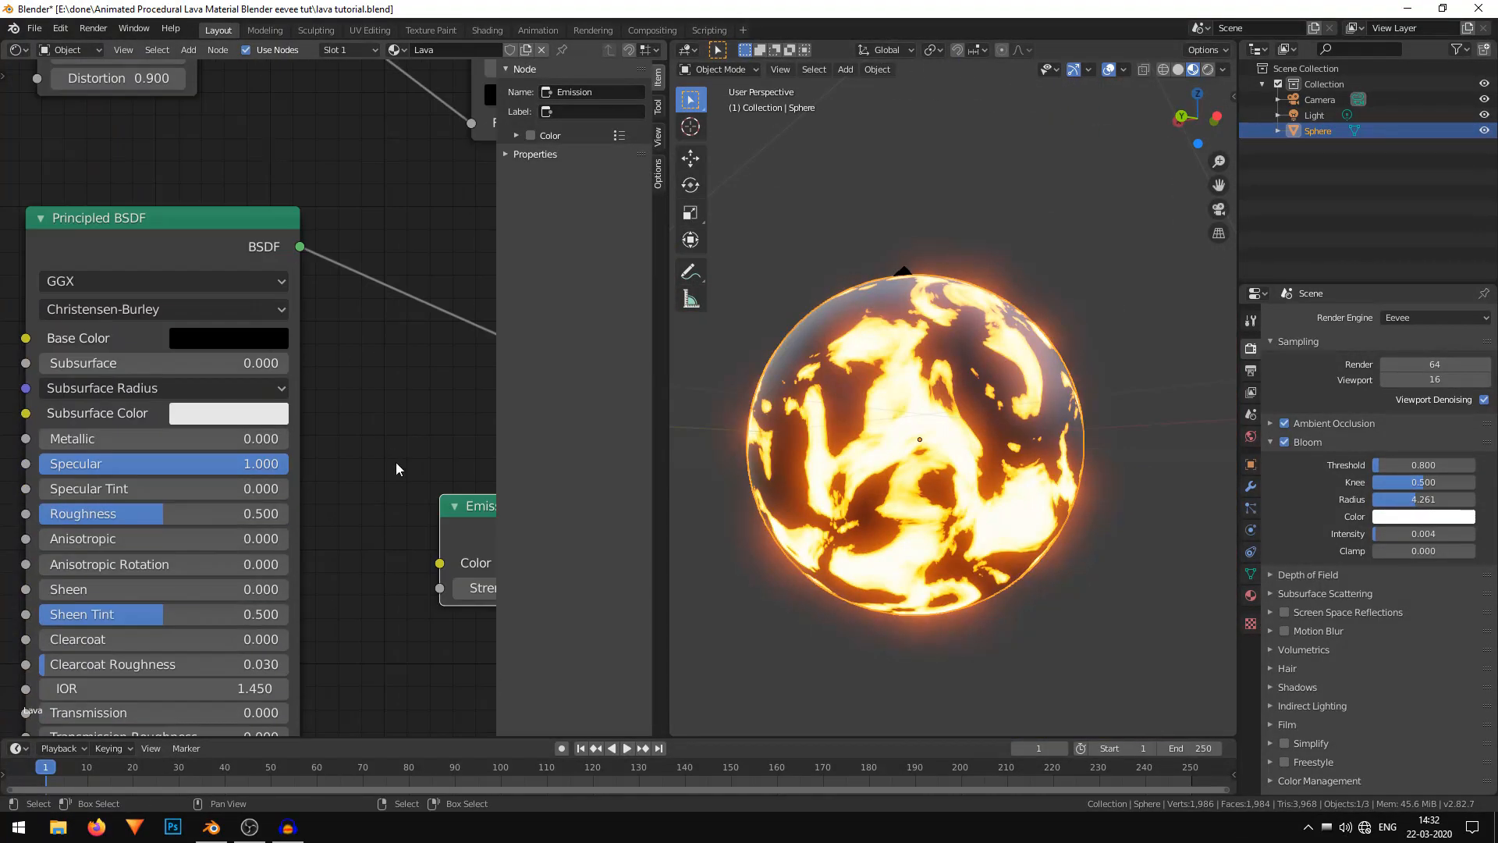
# Examine the smooth dark areas between the glowing patches alongside the Principled BSDF settings.
pyautogui.scroll(-4, 398, 468)
pyautogui.moveTo(398, 524); pyautogui.dragTo(361, 429, button='middle')
pyautogui.moveTo(328, 335); pyautogui.dragTo(428, 364, button='middle')
pyautogui.scroll(2, 867, 429)
pyautogui.moveTo(811, 429); pyautogui.dragTo(868, 377, button='middle')
pyautogui.scroll(1, 866, 418)
pyautogui.scroll(-3, 867, 377)
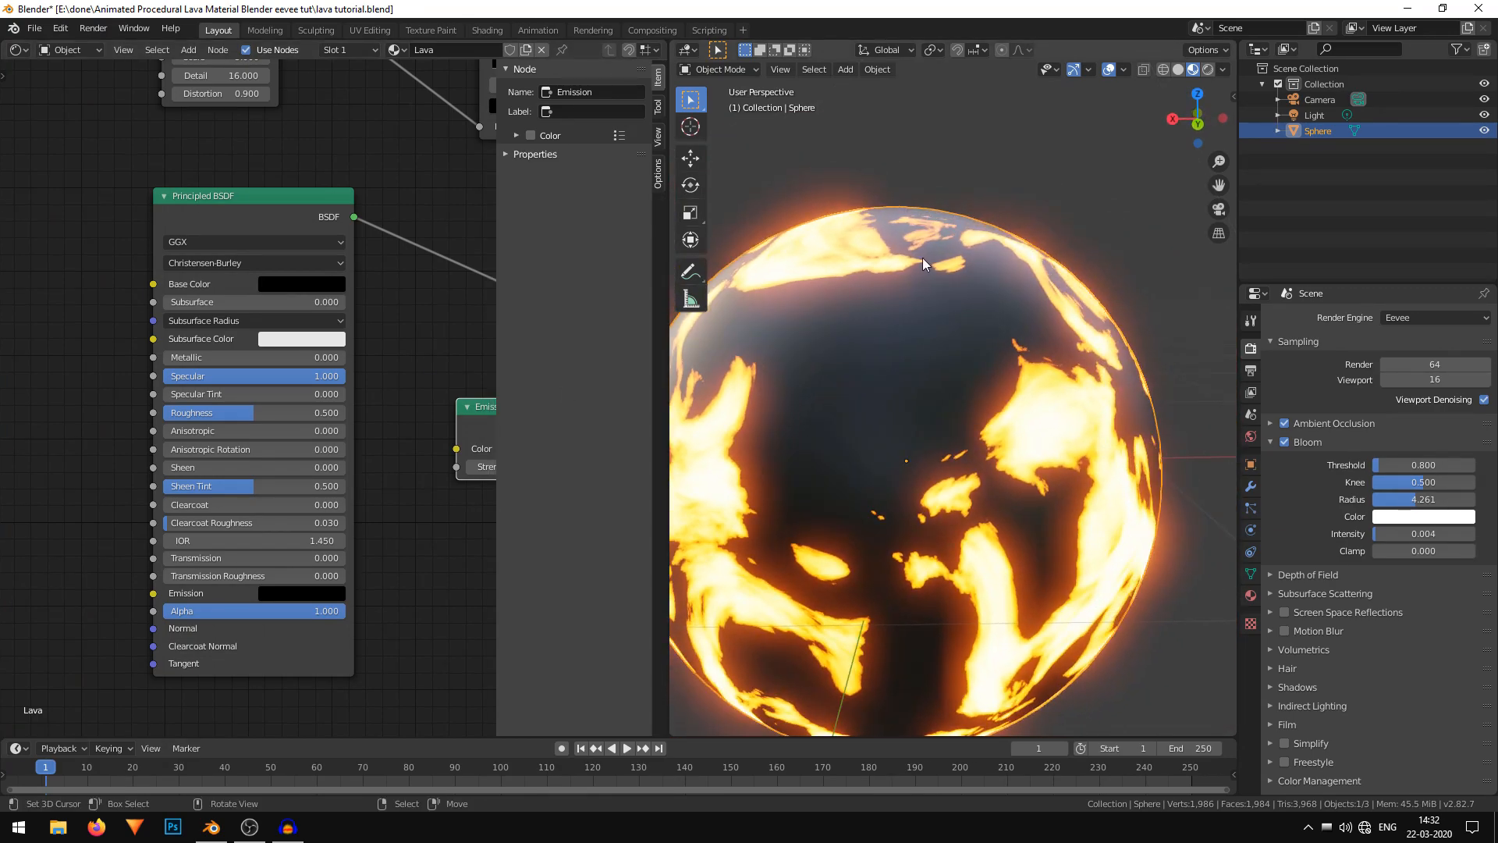
pyautogui.scroll(-1, 886, 418)
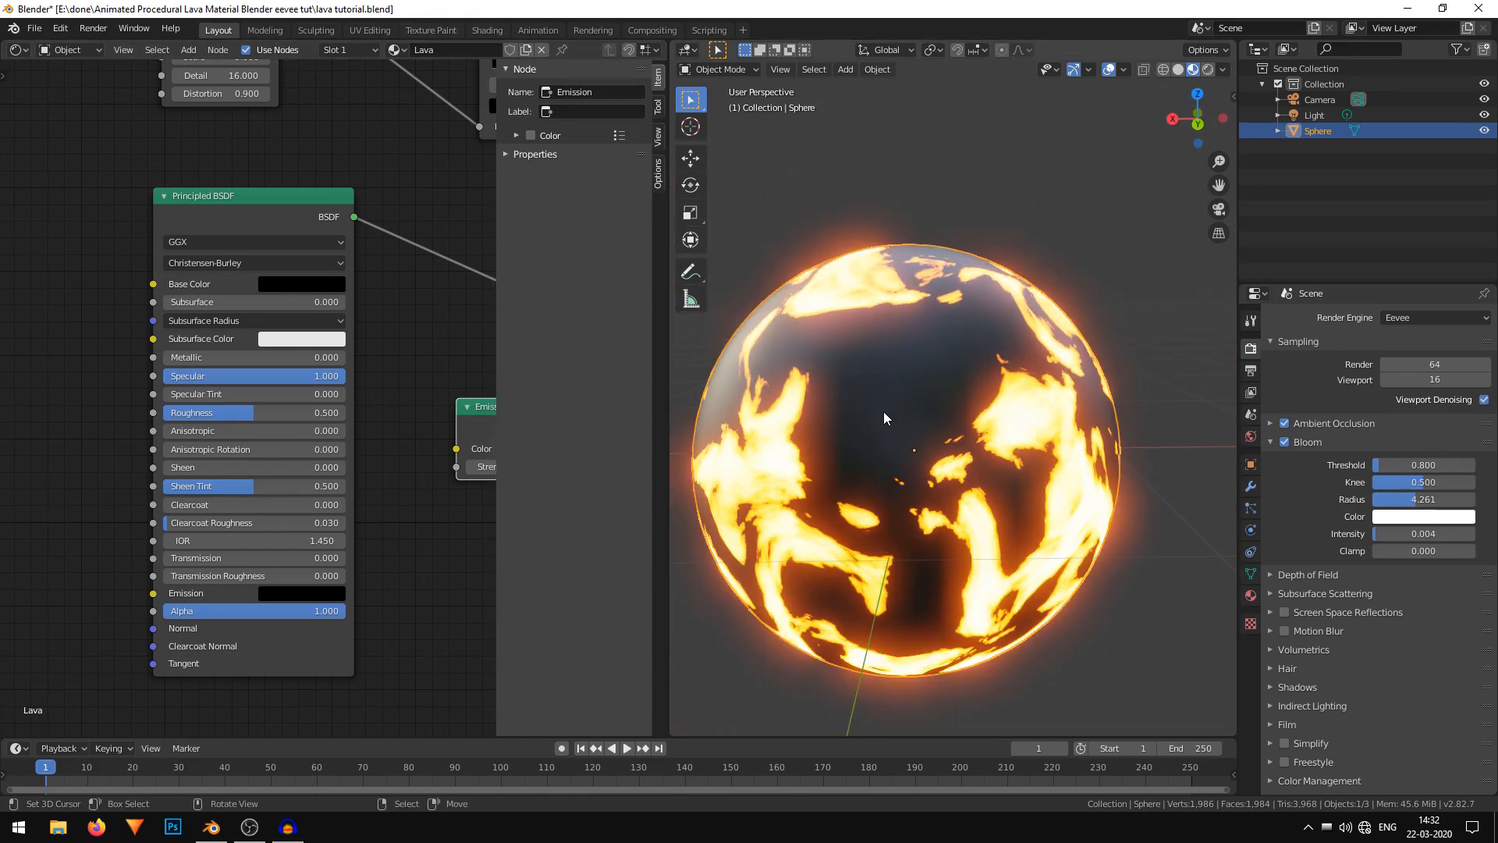
# Make room beside the Principled BSDF and add a second Noise Texture node on its input side.
pyautogui.moveTo(95, 302); pyautogui.dragTo(245, 286, button='middle')
pyautogui.scroll(-2, 241, 290)
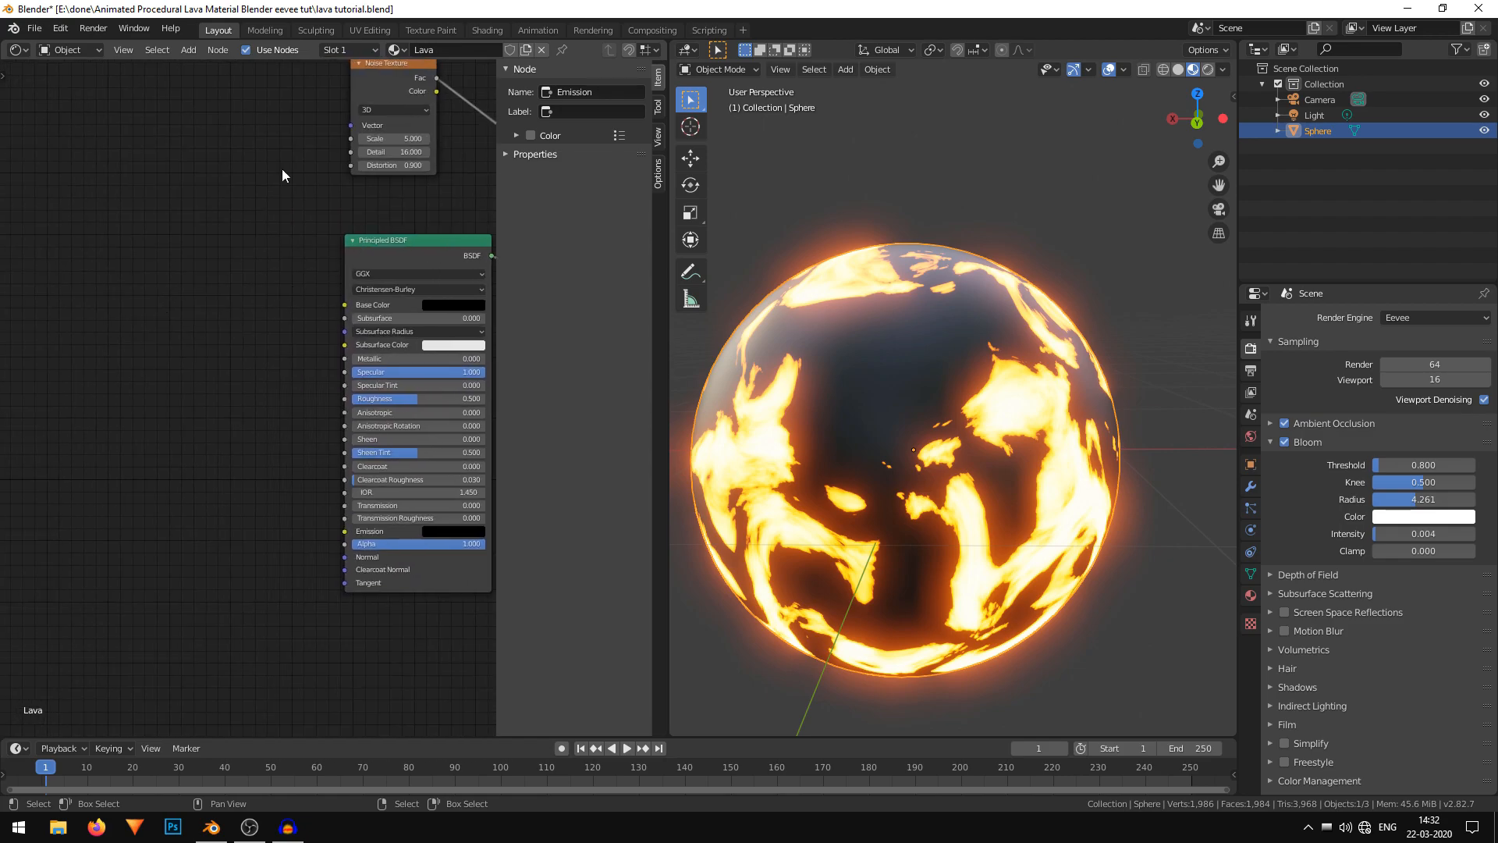
pyautogui.moveTo(355, 303); pyautogui.dragTo(366, 302)
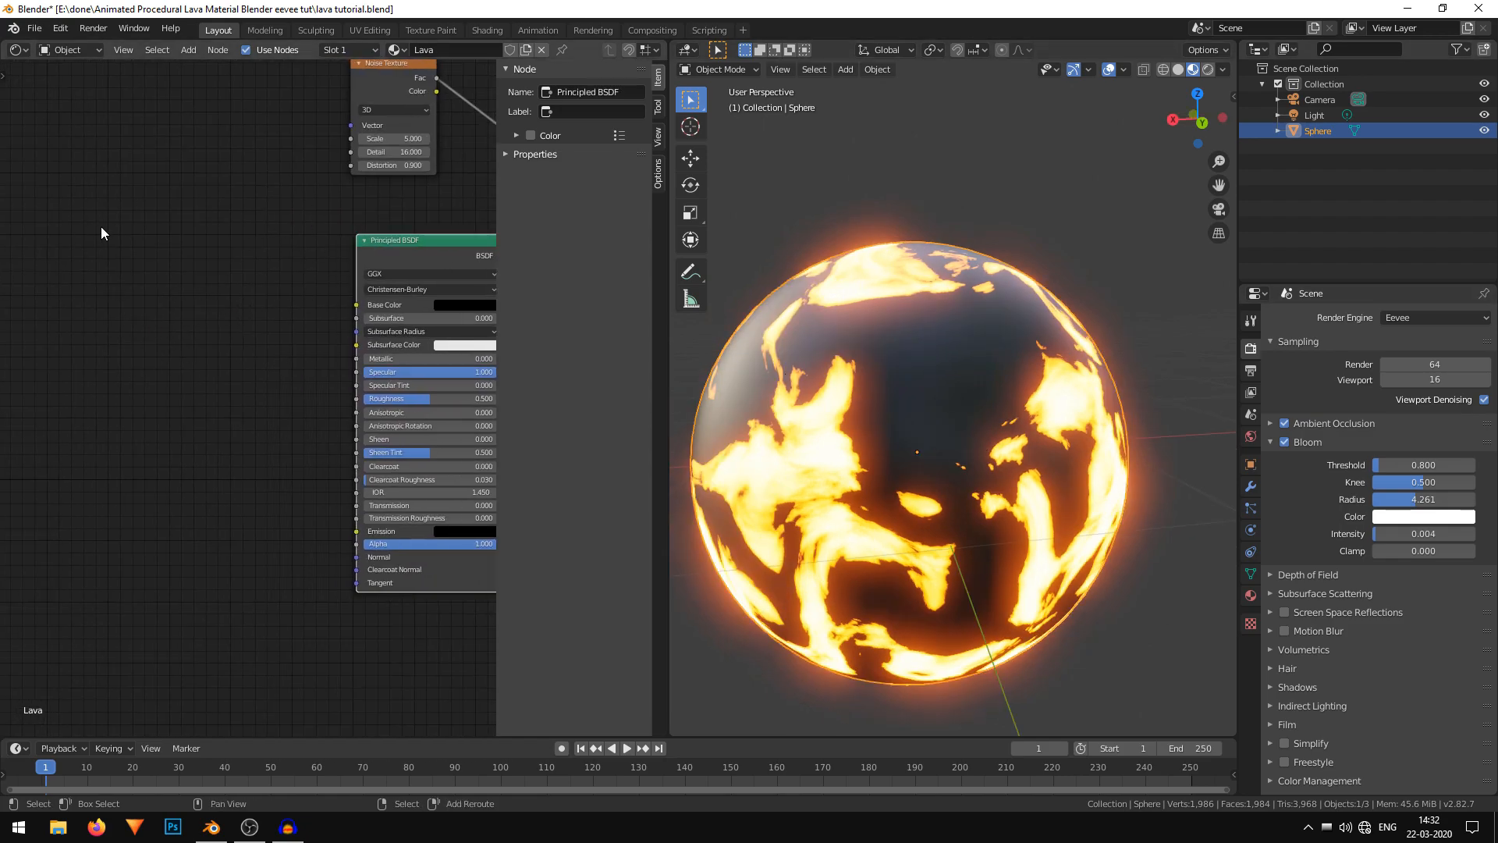
pyautogui.hotkey('shift', 'a')
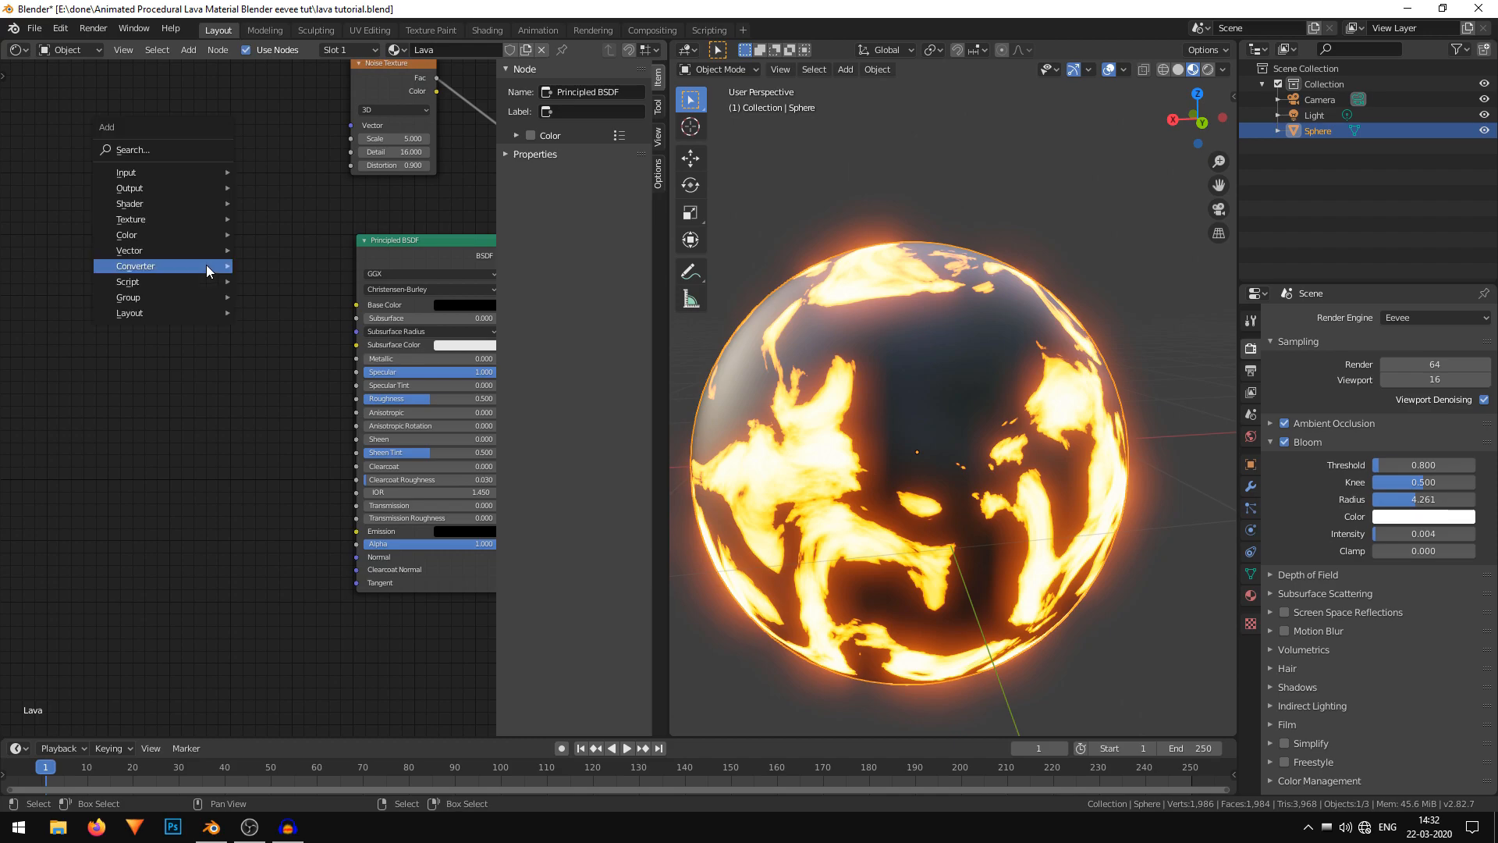
pyautogui.moveTo(164, 177)
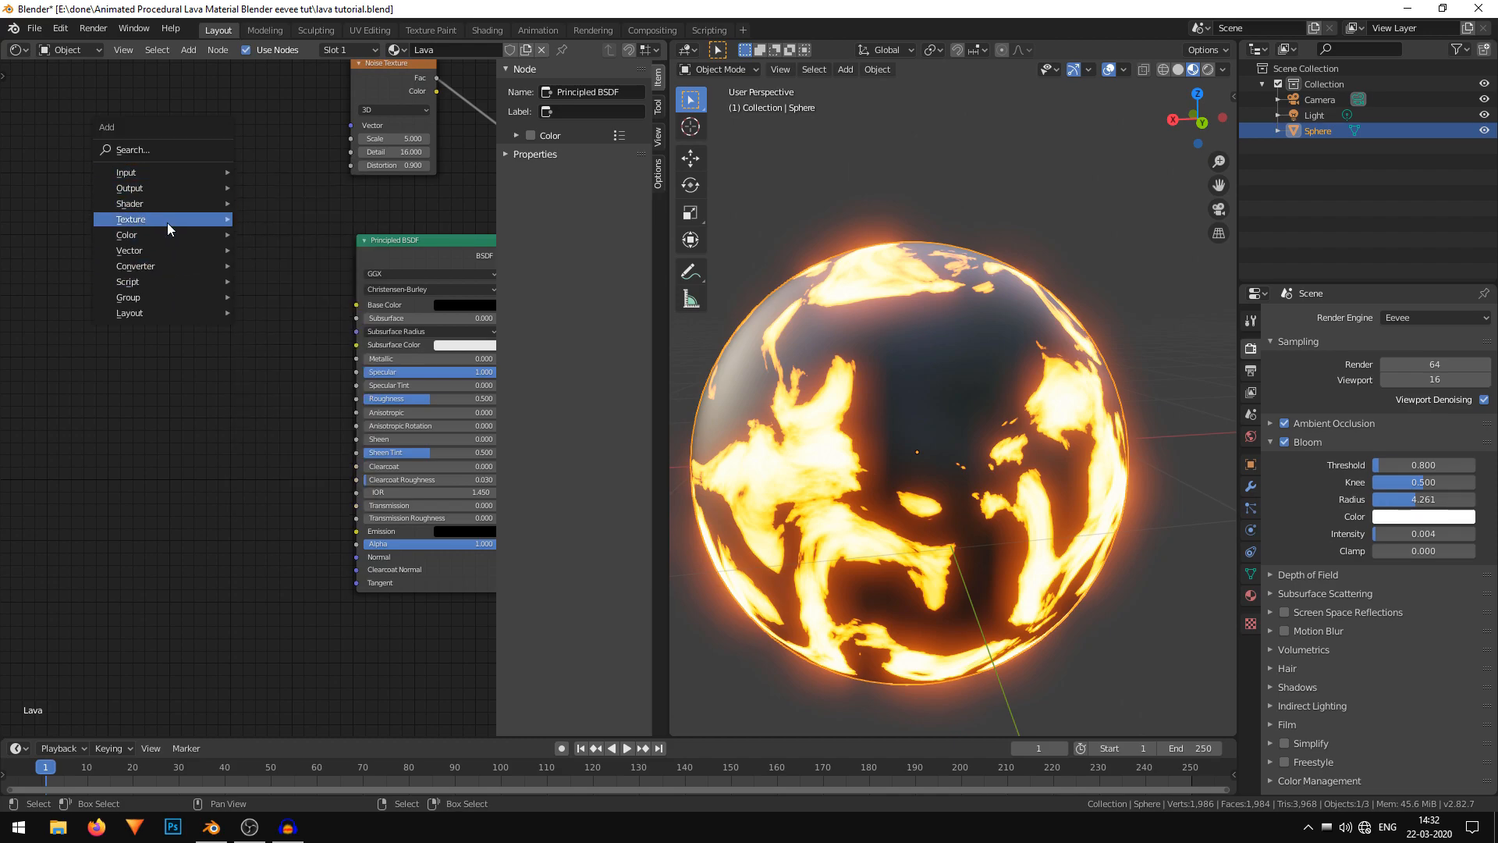
pyautogui.moveTo(167, 222)
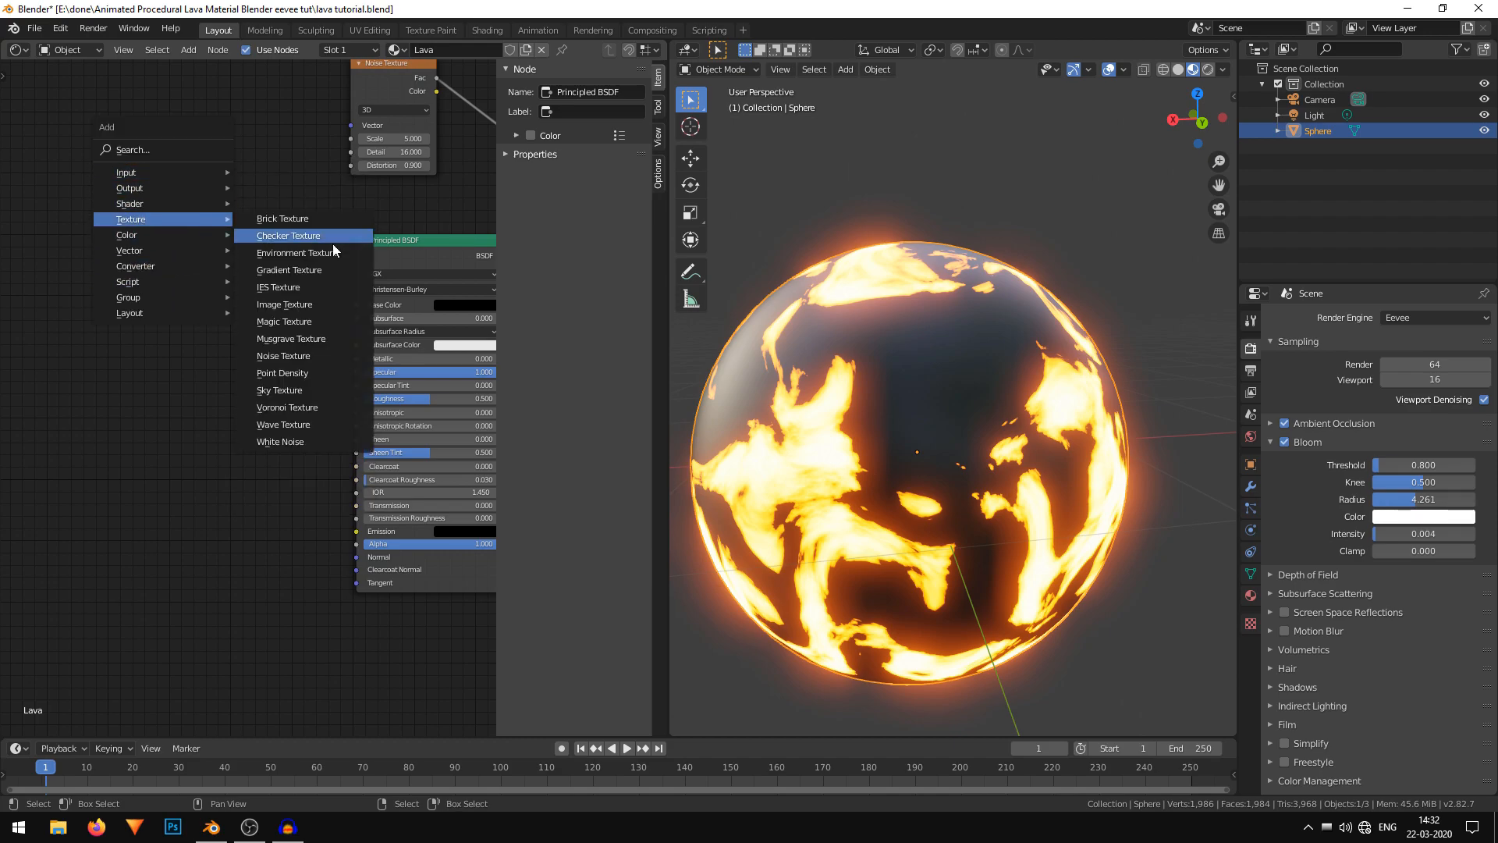
pyautogui.click(306, 360)
pyautogui.click(119, 383)
# Set the second Noise Texture's Detail to 16 and Distortion to 0.800.
pyautogui.scroll(3, 125, 437)
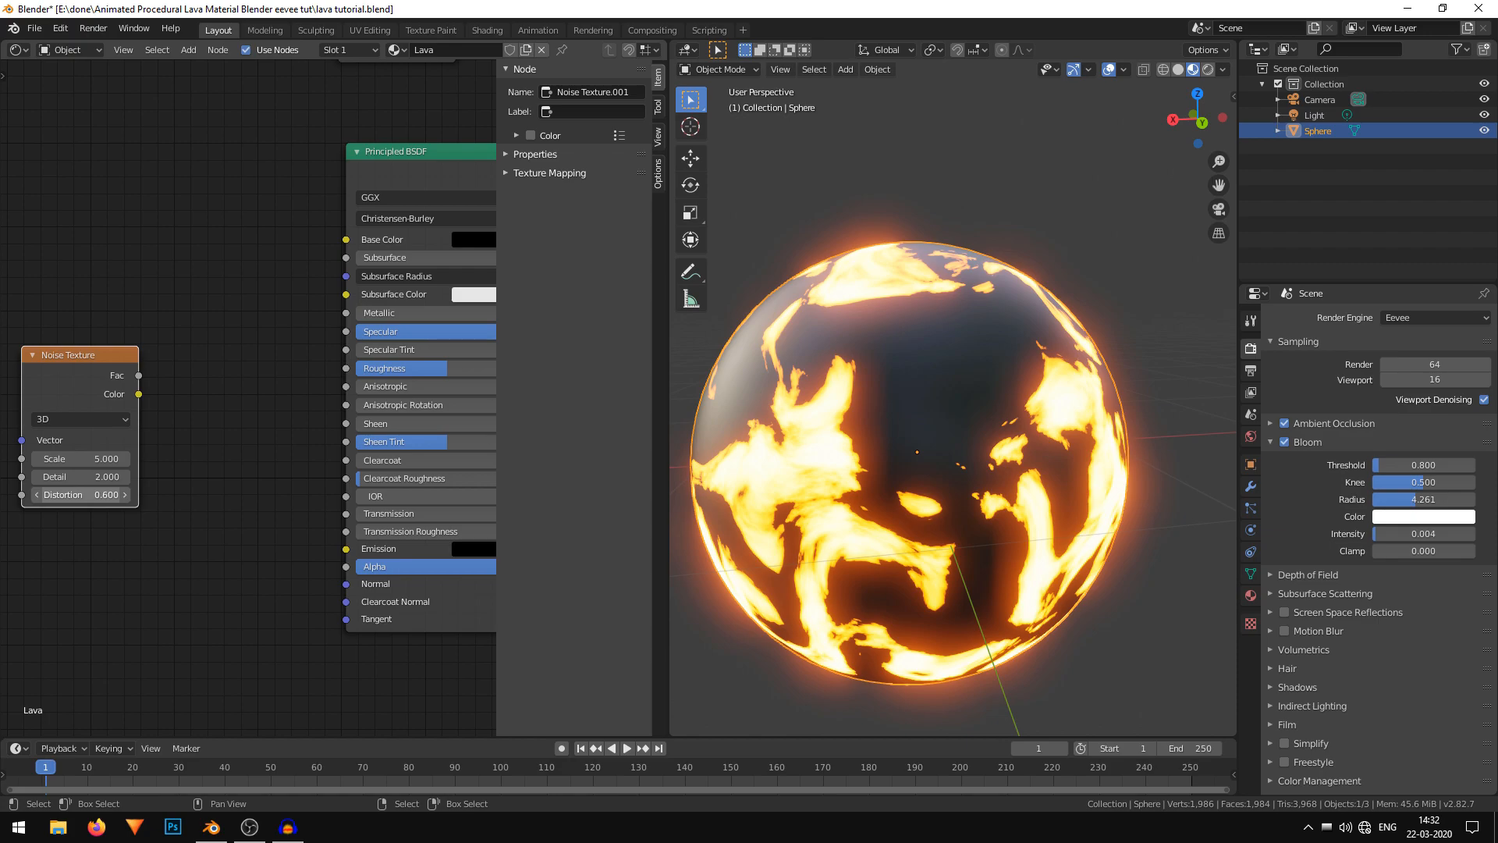
pyautogui.doubleClick(123, 482)
pyautogui.write('16')
pyautogui.press('Return')
pyautogui.scroll(-2, 206, 327)
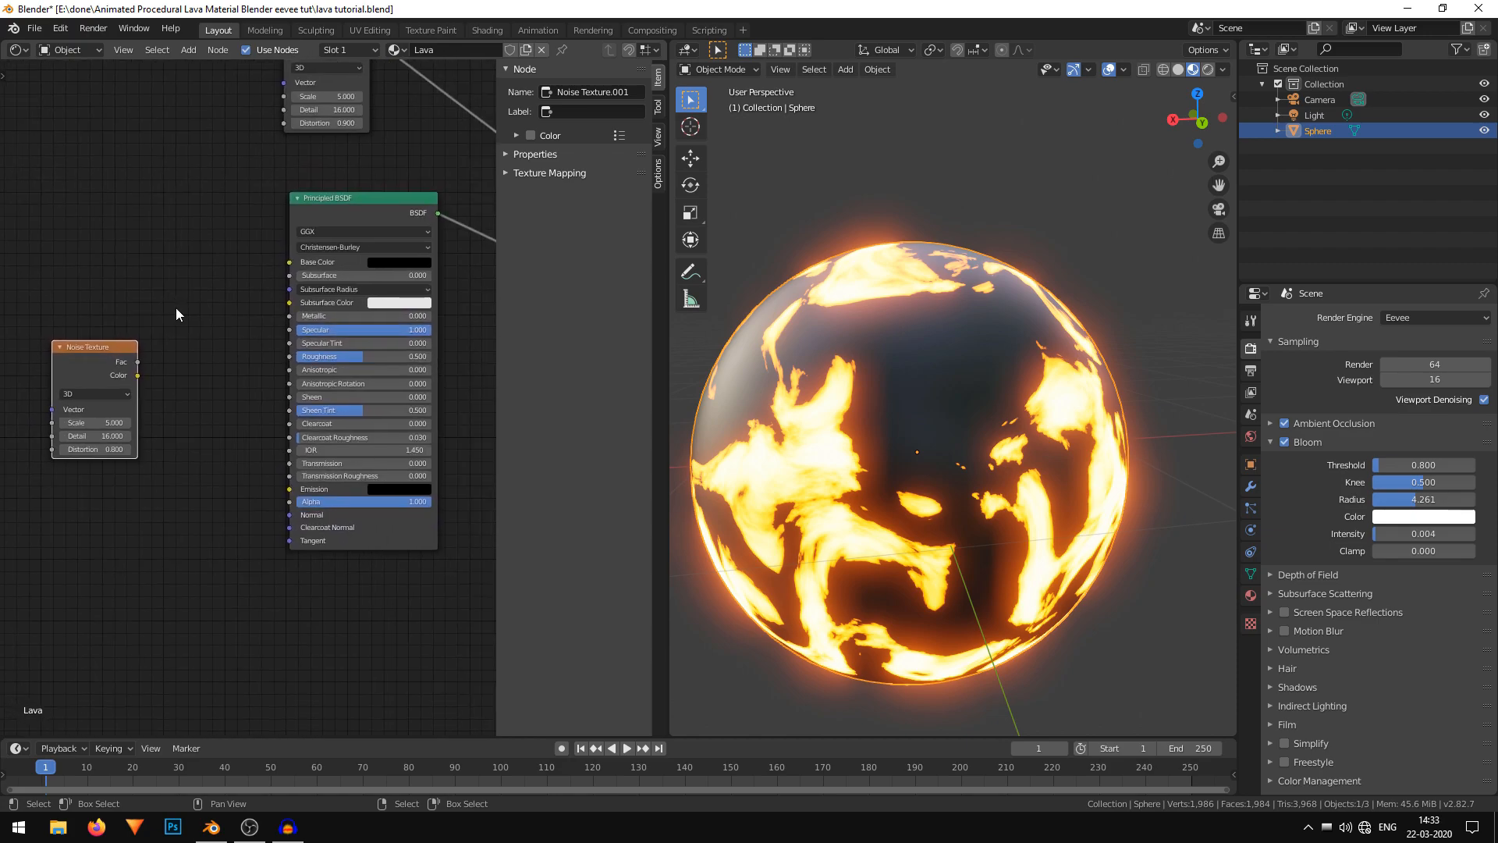
# Shift the original Noise Texture away from its ColorRamp and add a Bump node between the second Noise Texture and the Principled BSDF.
pyautogui.moveTo(177, 308); pyautogui.dragTo(201, 440, button='middle')
pyautogui.moveTo(335, 169); pyautogui.dragTo(293, 162)
pyautogui.scroll(-1, 190, 410)
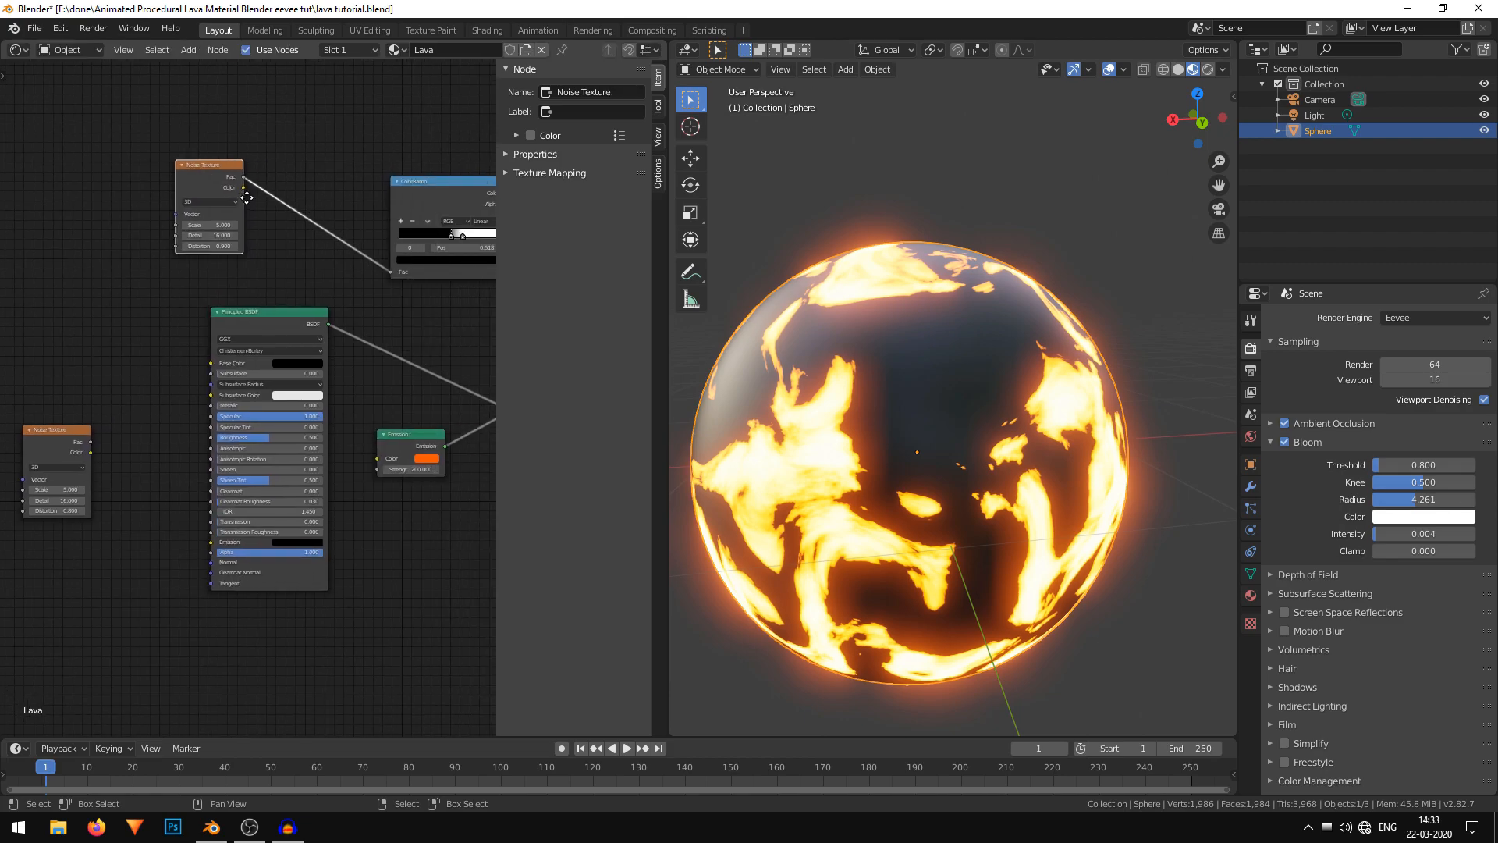
pyautogui.hotkey('shift', 'a')
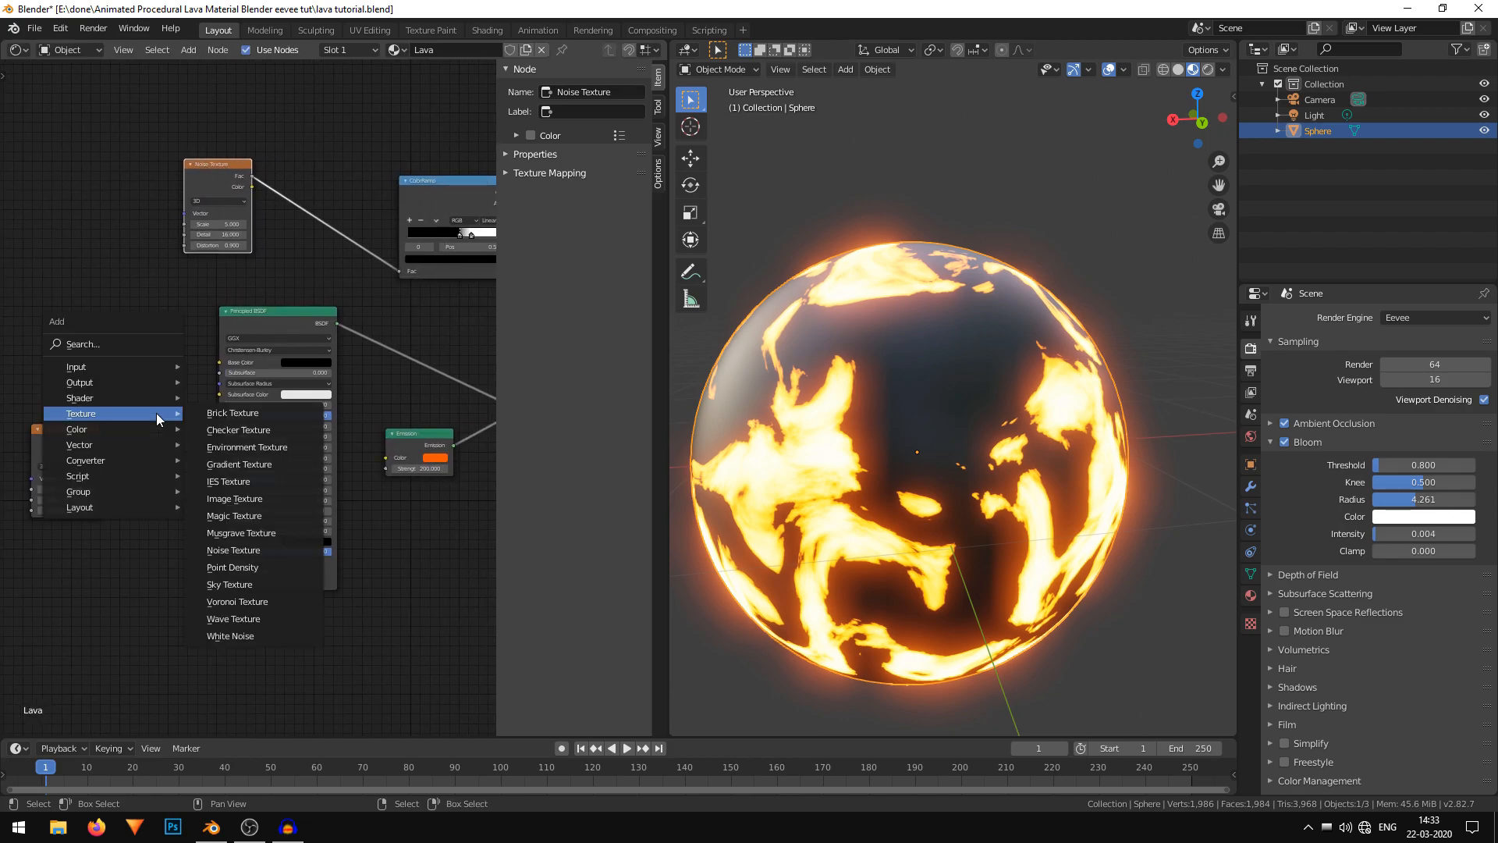
pyautogui.moveTo(155, 490)
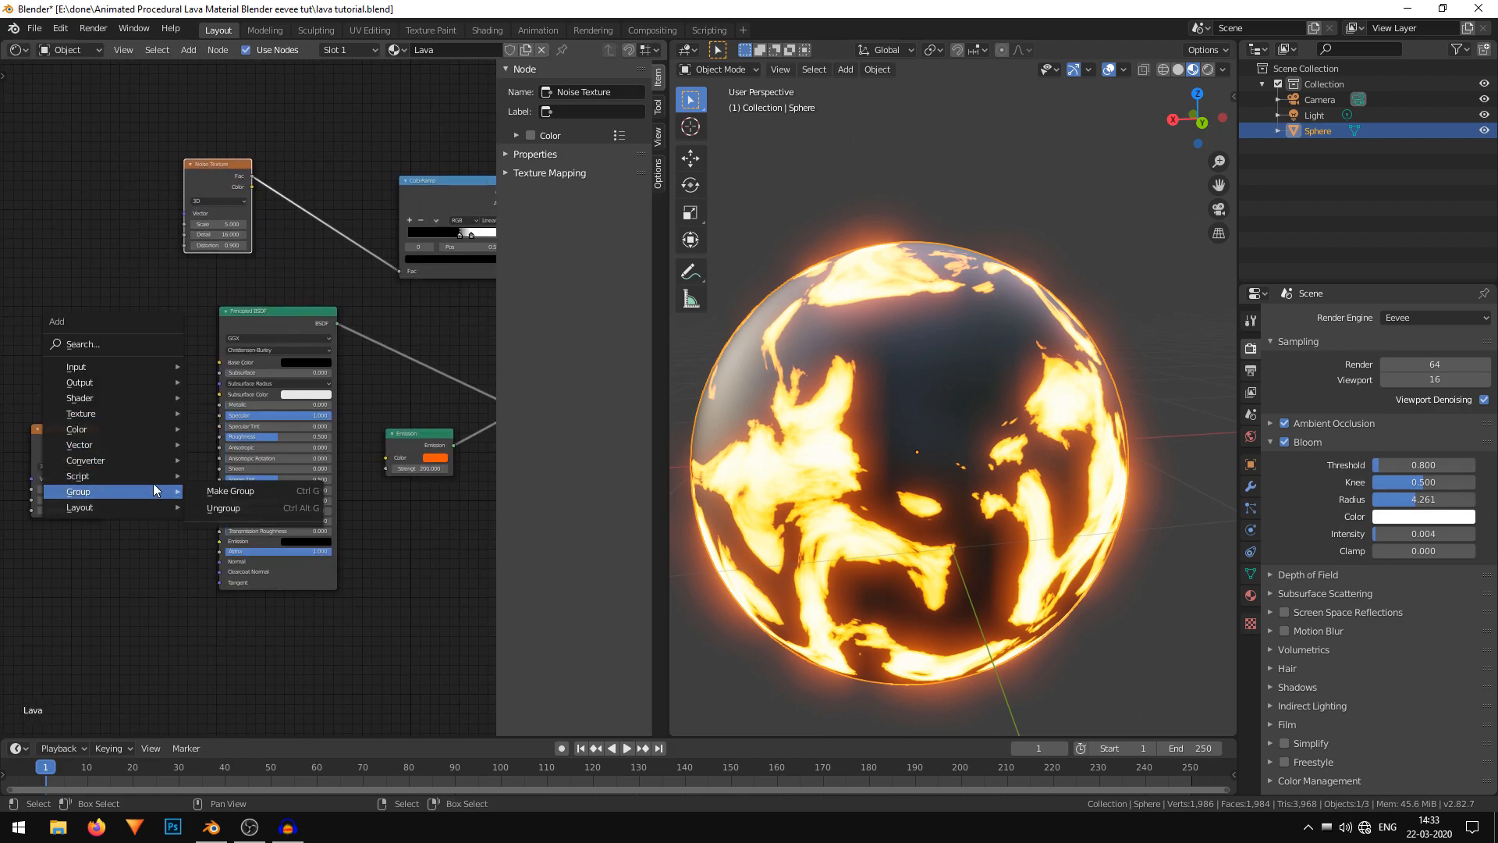
pyautogui.click(128, 344)
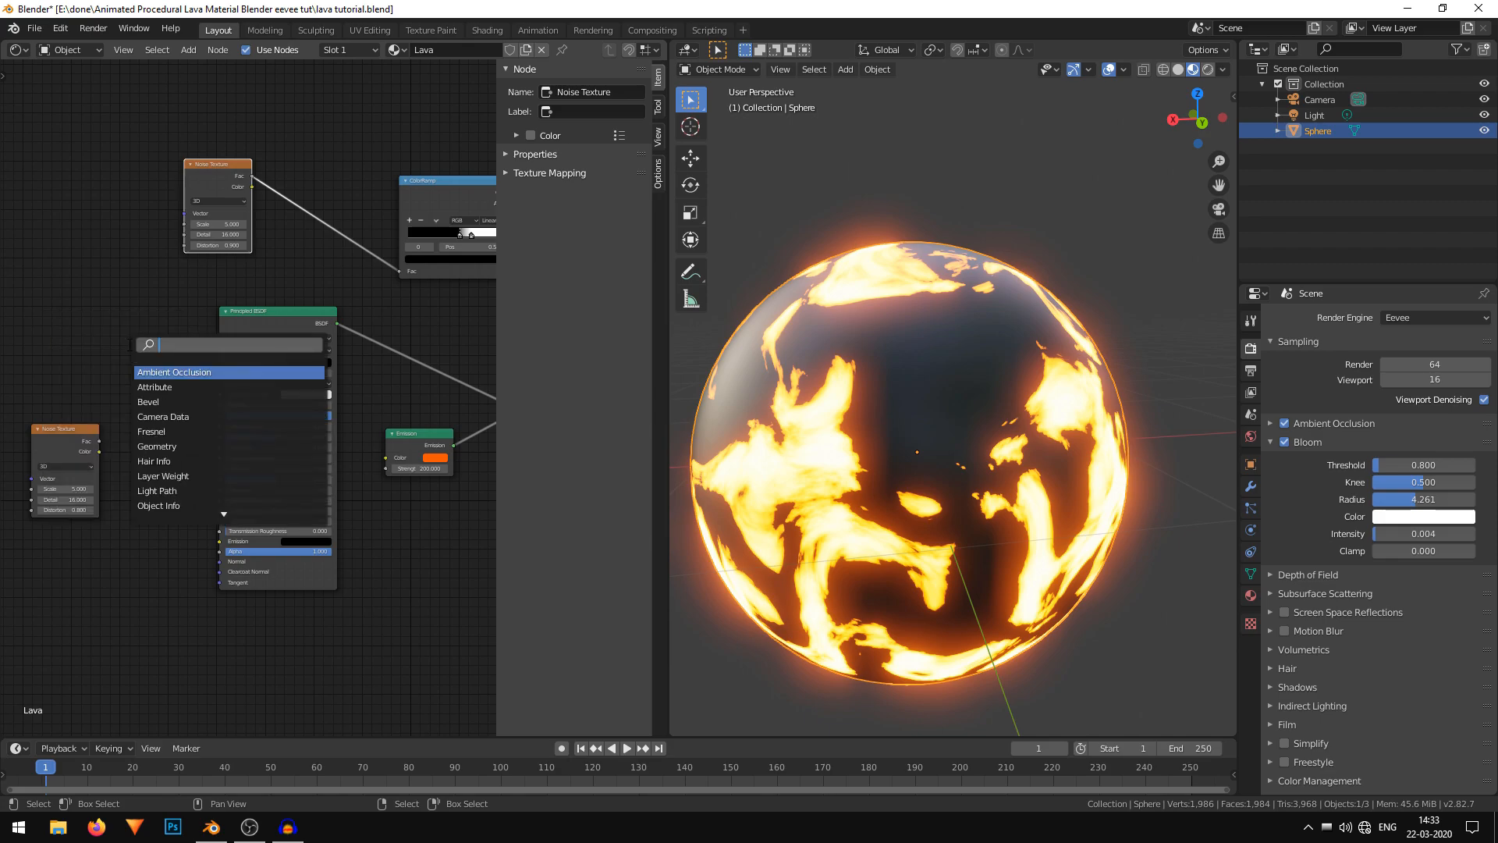
pyautogui.write('bump')
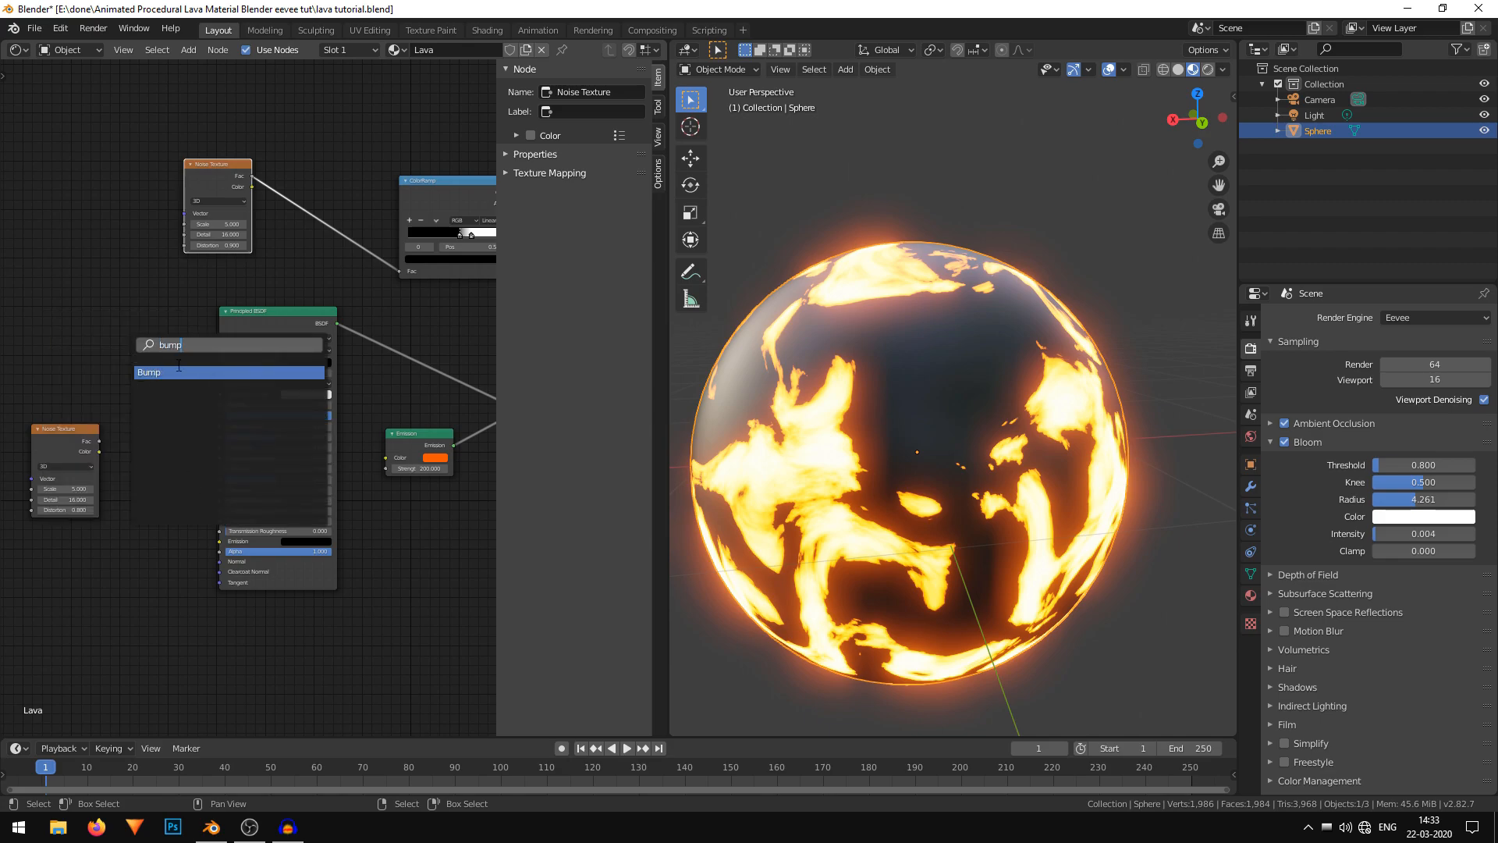
pyautogui.click(179, 371)
pyautogui.click(179, 371)
pyautogui.moveTo(200, 373); pyautogui.dragTo(142, 411)
# Connect the second Noise Texture's Fac output to the Bump node's Height input.
pyautogui.scroll(2, 158, 410)
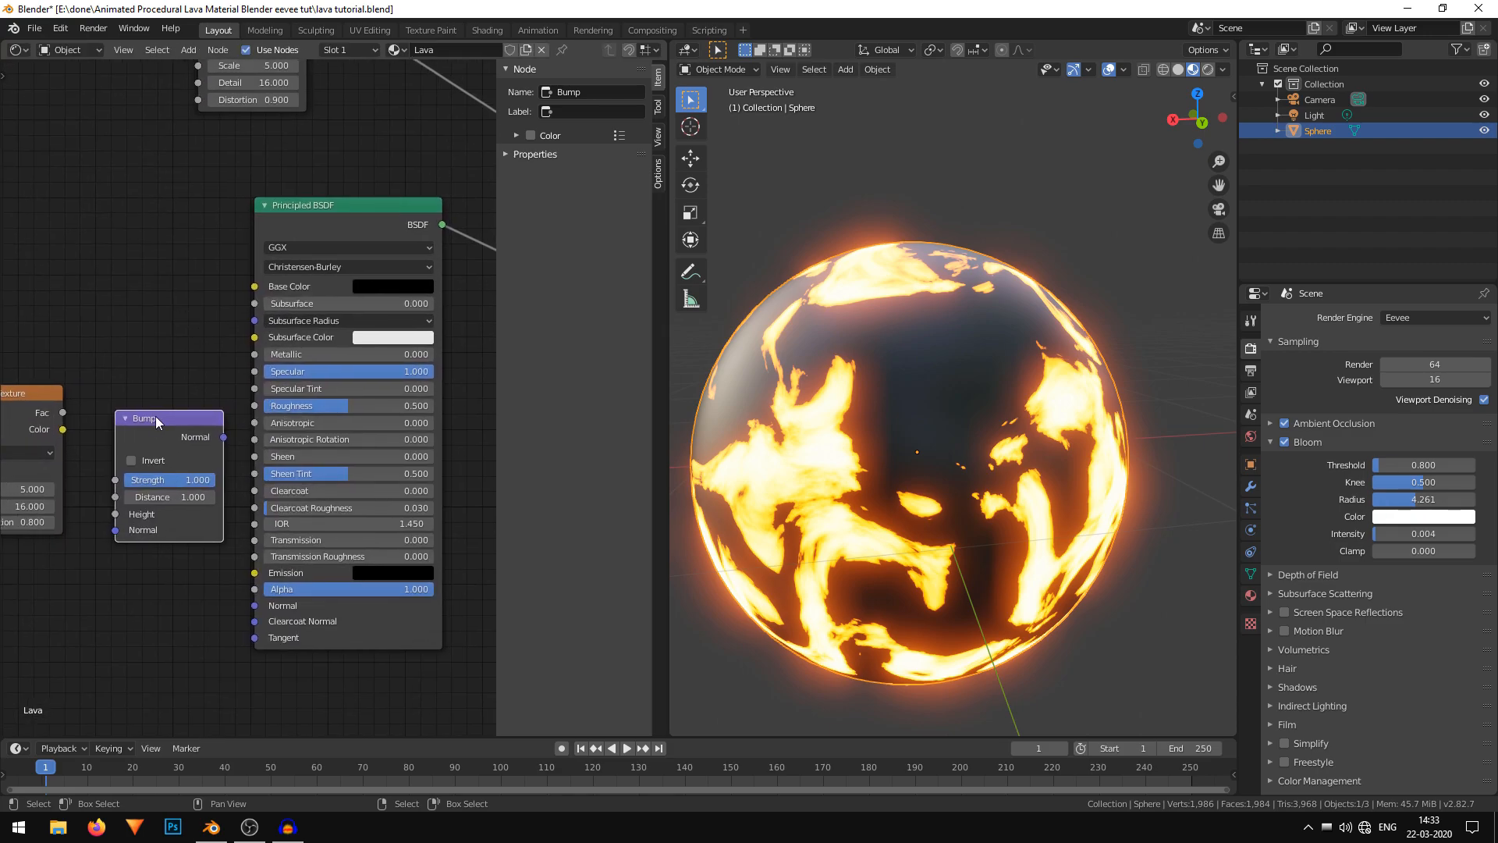
pyautogui.moveTo(23, 399); pyautogui.dragTo(141, 403)
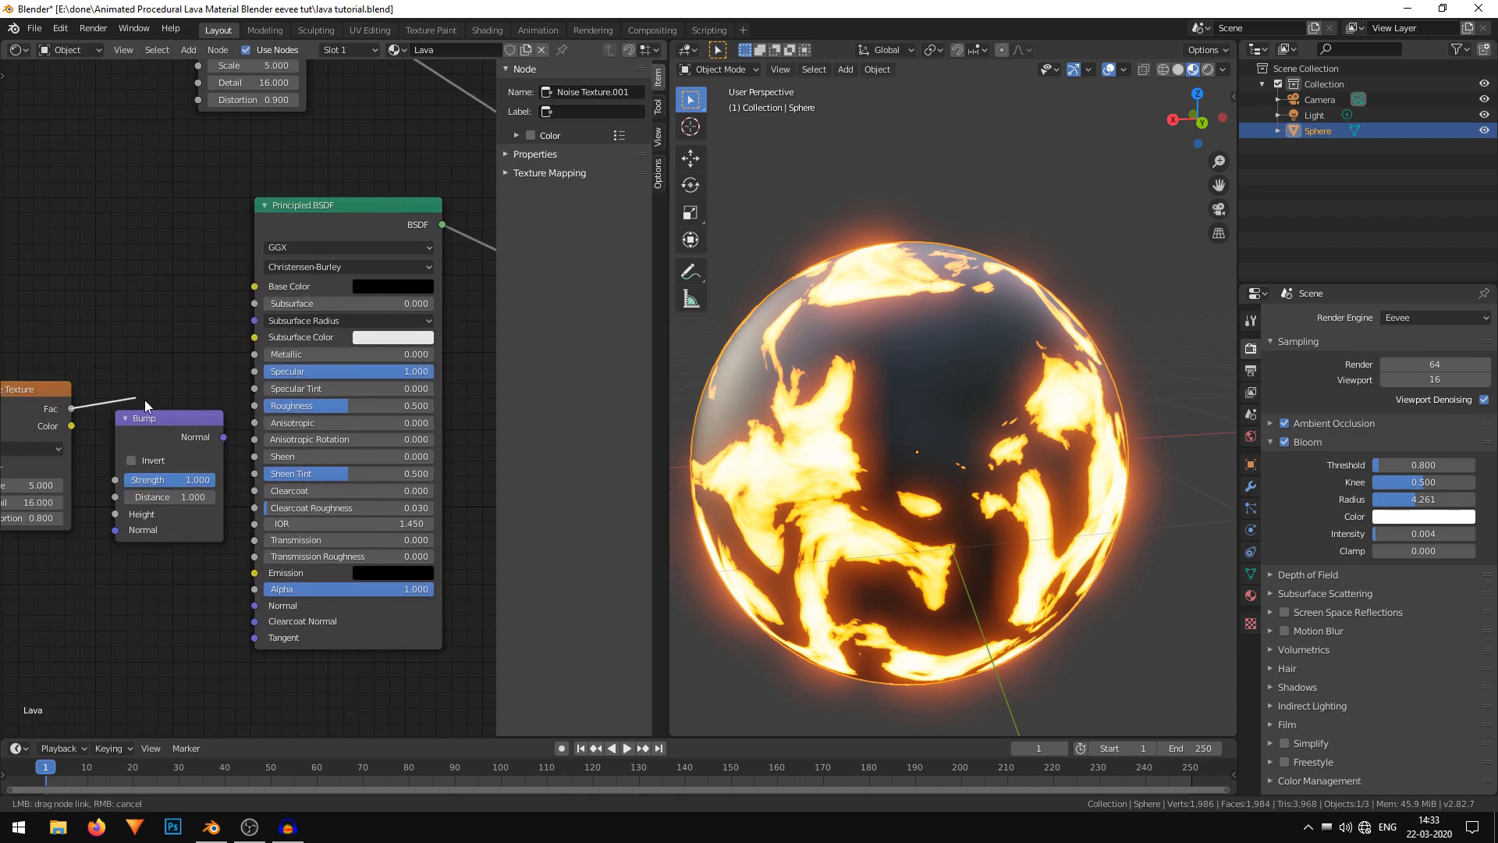
pyautogui.moveTo(105, 384); pyautogui.dragTo(174, 358, button='middle')
pyautogui.scroll(5, 192, 372)
pyautogui.click(73, 395)
pyautogui.moveTo(79, 385); pyautogui.dragTo(175, 544)
pyautogui.scroll(-3, 241, 372)
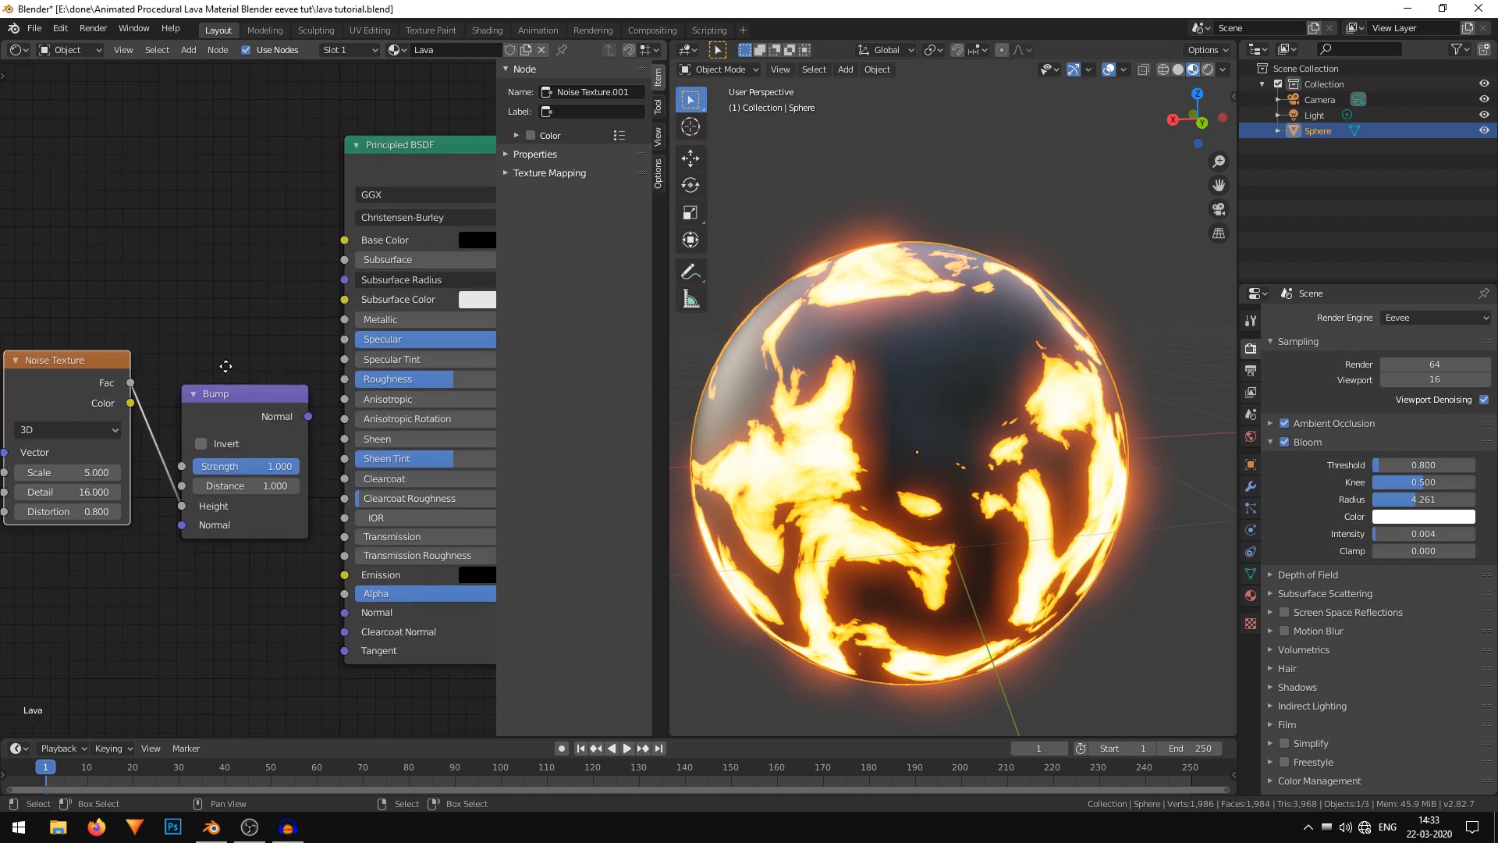
# Connect the Bump node's Normal output to the Principled BSDF's Normal input.
pyautogui.moveTo(241, 371); pyautogui.dragTo(166, 307, button='middle')
pyautogui.click(236, 359)
pyautogui.moveTo(236, 359); pyautogui.dragTo(271, 550)
pyautogui.scroll(-1, 323, 222)
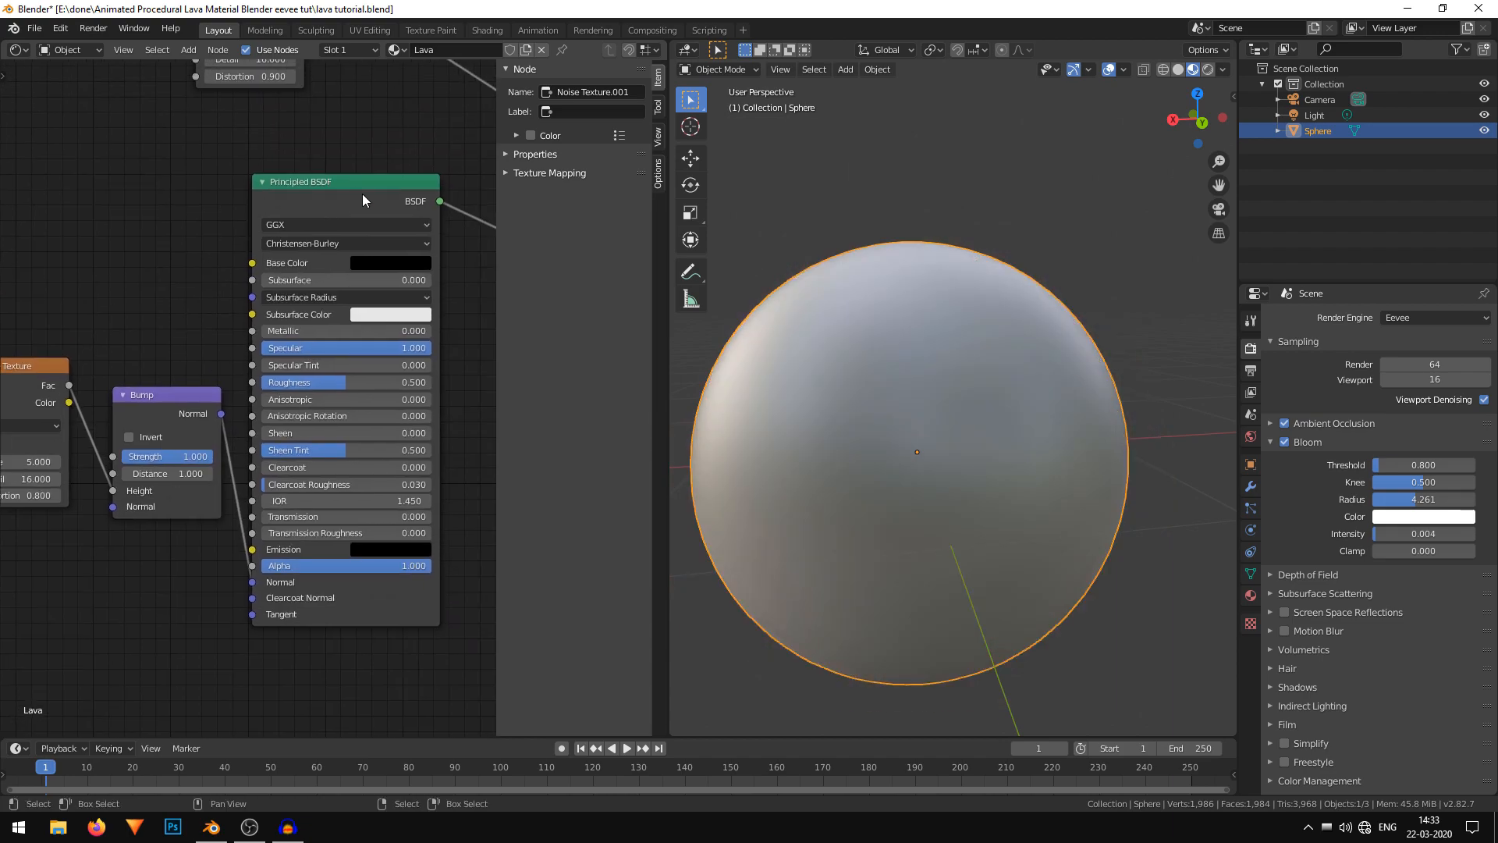
# Invert the Bump node and set its Strength to 0.800, checking the rock surface on the sphere.
pyautogui.moveTo(952, 465); pyautogui.dragTo(915, 404, button='middle')
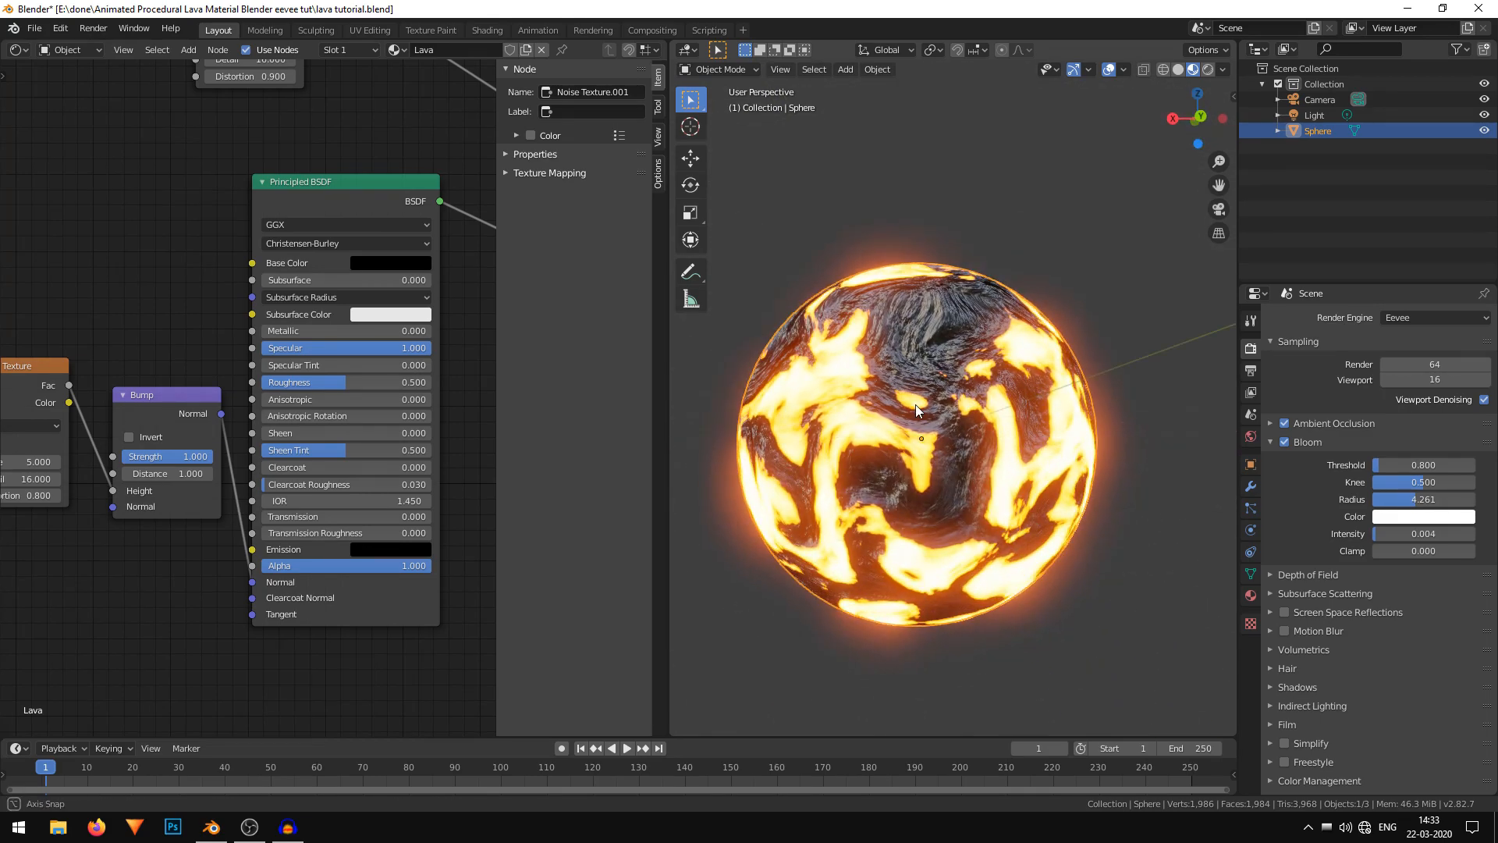
pyautogui.scroll(4, 915, 404)
pyautogui.moveTo(200, 250); pyautogui.dragTo(264, 216, button='middle')
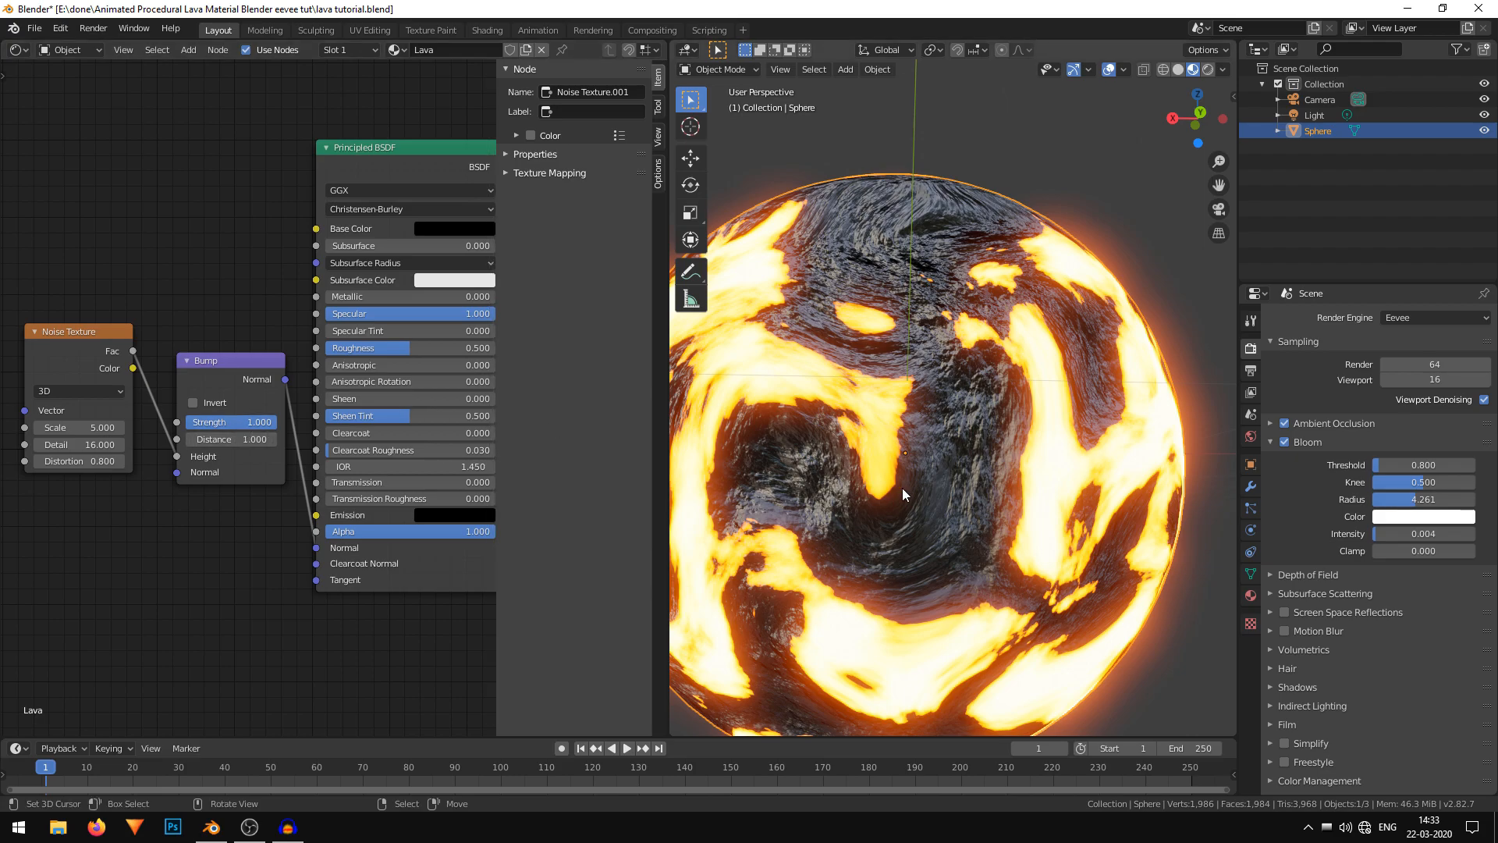
pyautogui.moveTo(915, 316); pyautogui.dragTo(933, 456, button='middle')
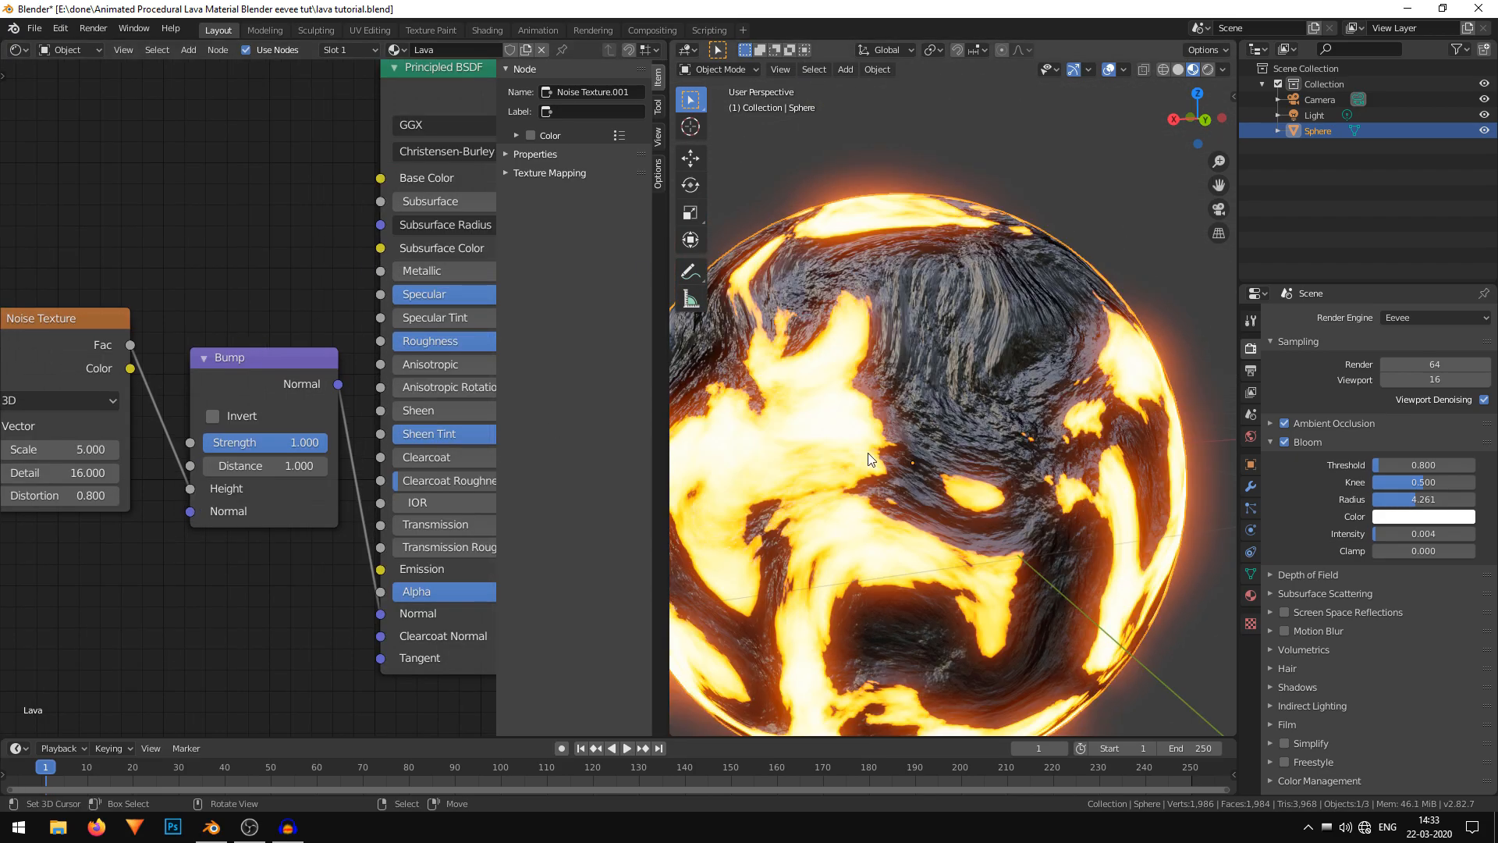
pyautogui.click(213, 416)
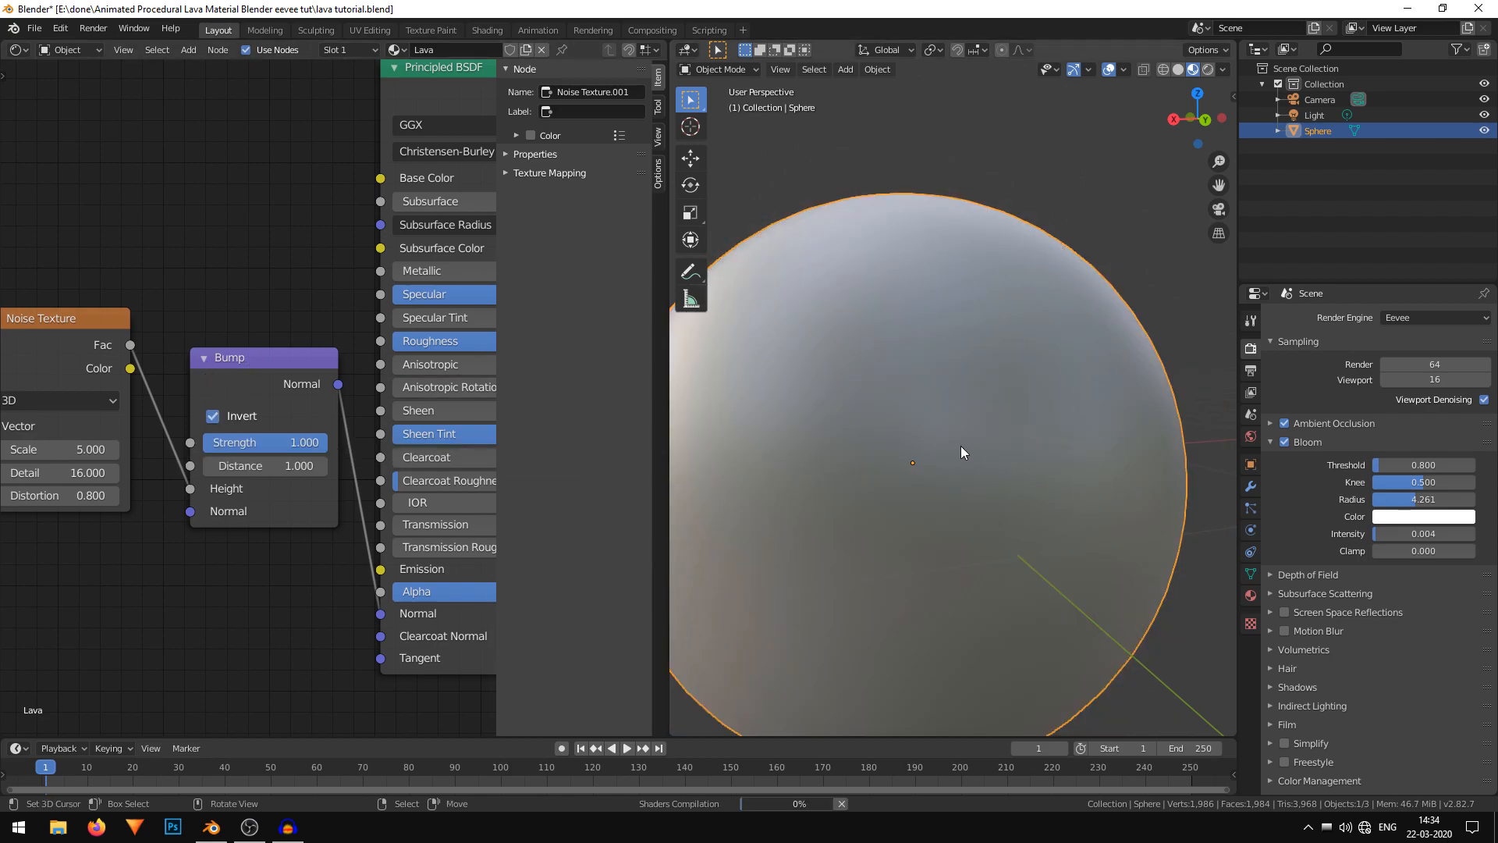
pyautogui.moveTo(1056, 443)
pyautogui.mouseDown(button='middle')
pyautogui.moveTo(1112, 504)
pyautogui.moveTo(1092, 402)
pyautogui.moveTo(1024, 419)
pyautogui.moveTo(1028, 476)
pyautogui.moveTo(940, 425)
pyautogui.moveTo(1037, 437)
pyautogui.mouseUp(button='middle')
pyautogui.scroll(-1, 1025, 426)
pyautogui.scroll(-4, 1025, 426)
pyautogui.scroll(5, 962, 425)
pyautogui.scroll(-1, 1041, 447)
pyautogui.scroll(3, 1038, 437)
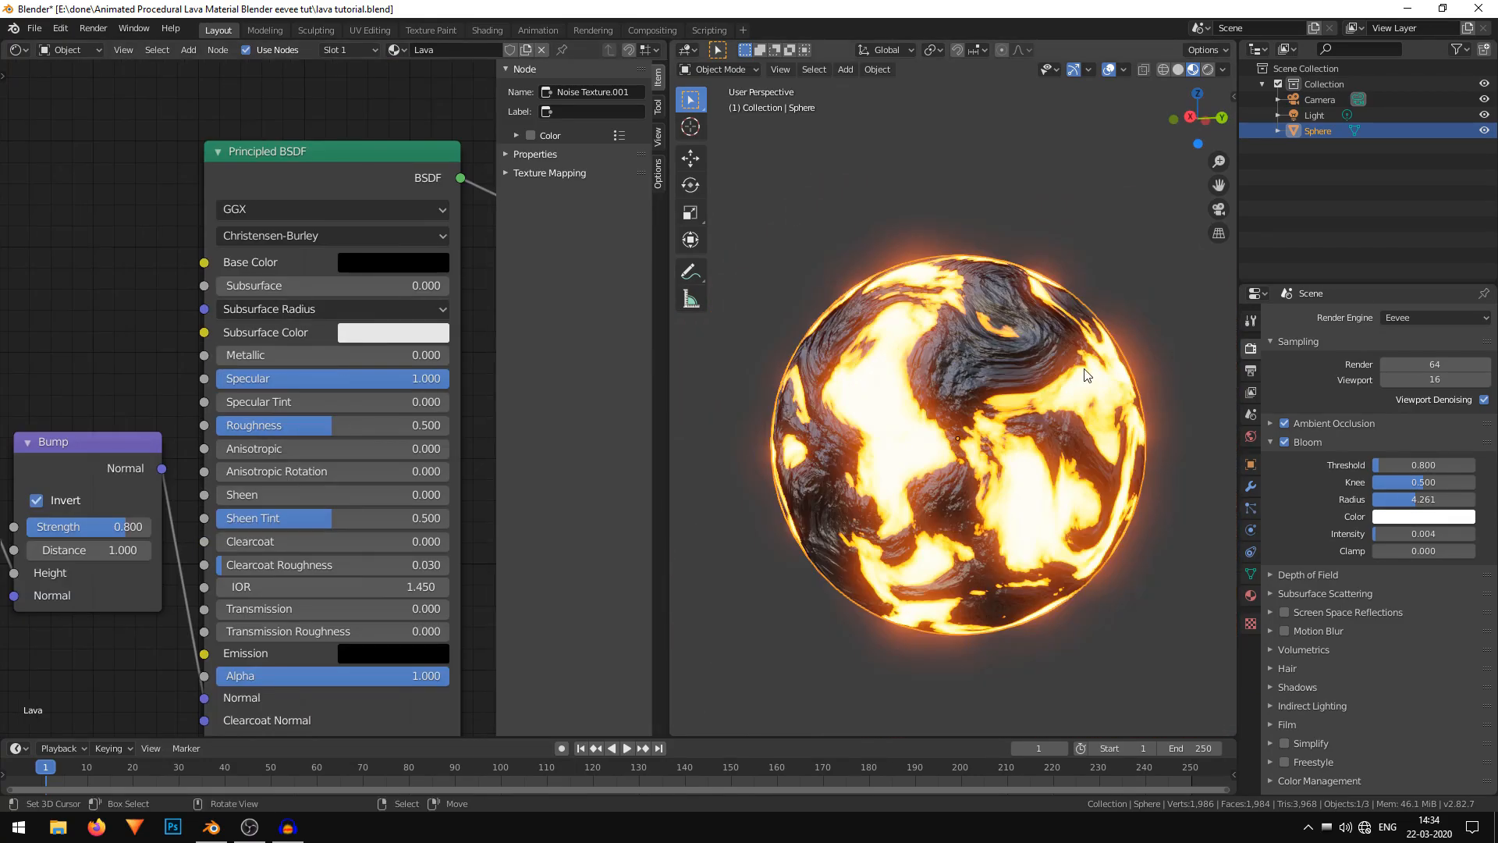
# Make the rock less shiny with a Specular of 0.563 and a Roughness of 0.707 on the Principled BSDF.
pyautogui.scroll(6, 1094, 371)
pyautogui.scroll(-3, 1094, 372)
pyautogui.moveTo(405, 379)
pyautogui.mouseDown()
pyautogui.moveTo(223, 378)
pyautogui.moveTo(338, 378)
pyautogui.moveTo(382, 422)
pyautogui.mouseUp()
pyautogui.scroll(-8, 1078, 462)
pyautogui.scroll(5, 1006, 468)
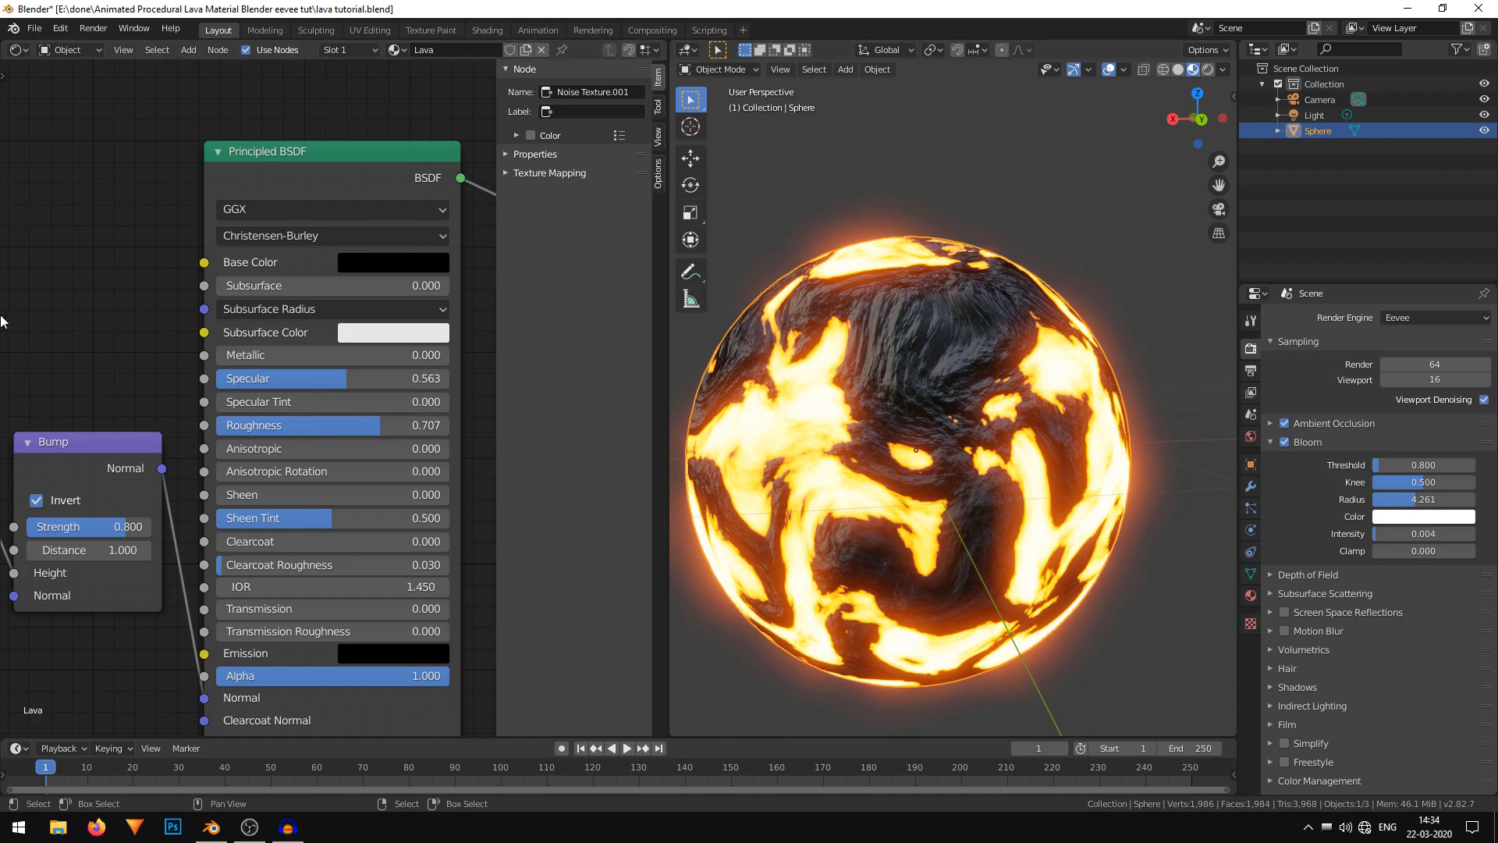
# Shrink the glowing areas by moving the ColorRamp's black stop toward white and the white stop to 0.668.
pyautogui.scroll(-3, 10, 316)
pyautogui.moveTo(16, 314); pyautogui.dragTo(152, 266, button='middle')
pyautogui.scroll(-3, 942, 379)
pyautogui.moveTo(942, 379); pyautogui.dragTo(870, 390, button='middle')
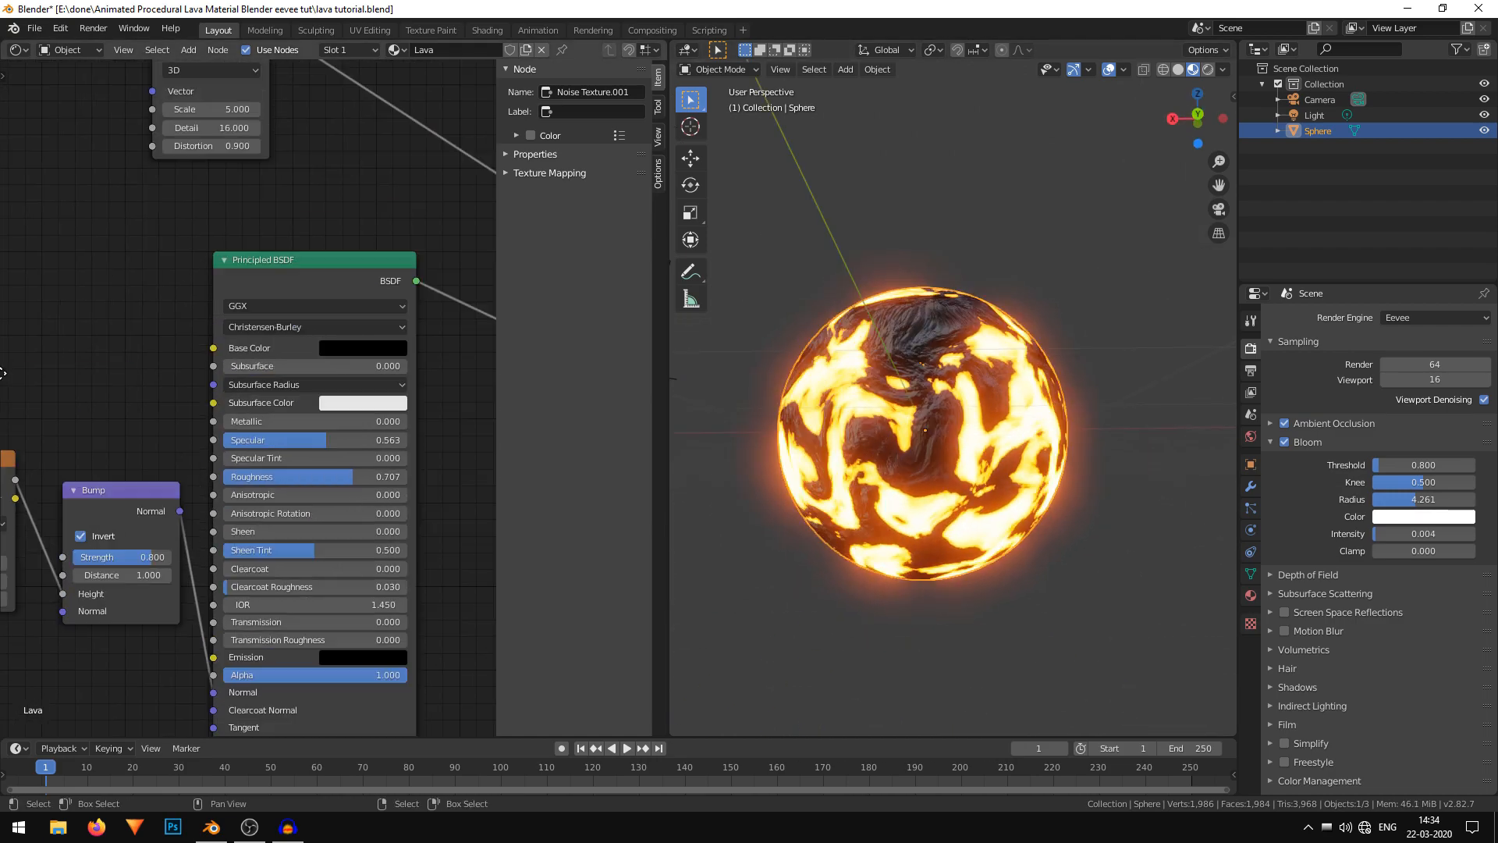
pyautogui.moveTo(472, 197); pyautogui.dragTo(273, 284, button='middle')
pyautogui.scroll(-6, 401, 302)
pyautogui.scroll(3, 364, 385)
pyautogui.moveTo(364, 384); pyautogui.dragTo(312, 409, button='middle')
pyautogui.scroll(2, 938, 288)
pyautogui.moveTo(938, 288); pyautogui.dragTo(959, 304, button='middle')
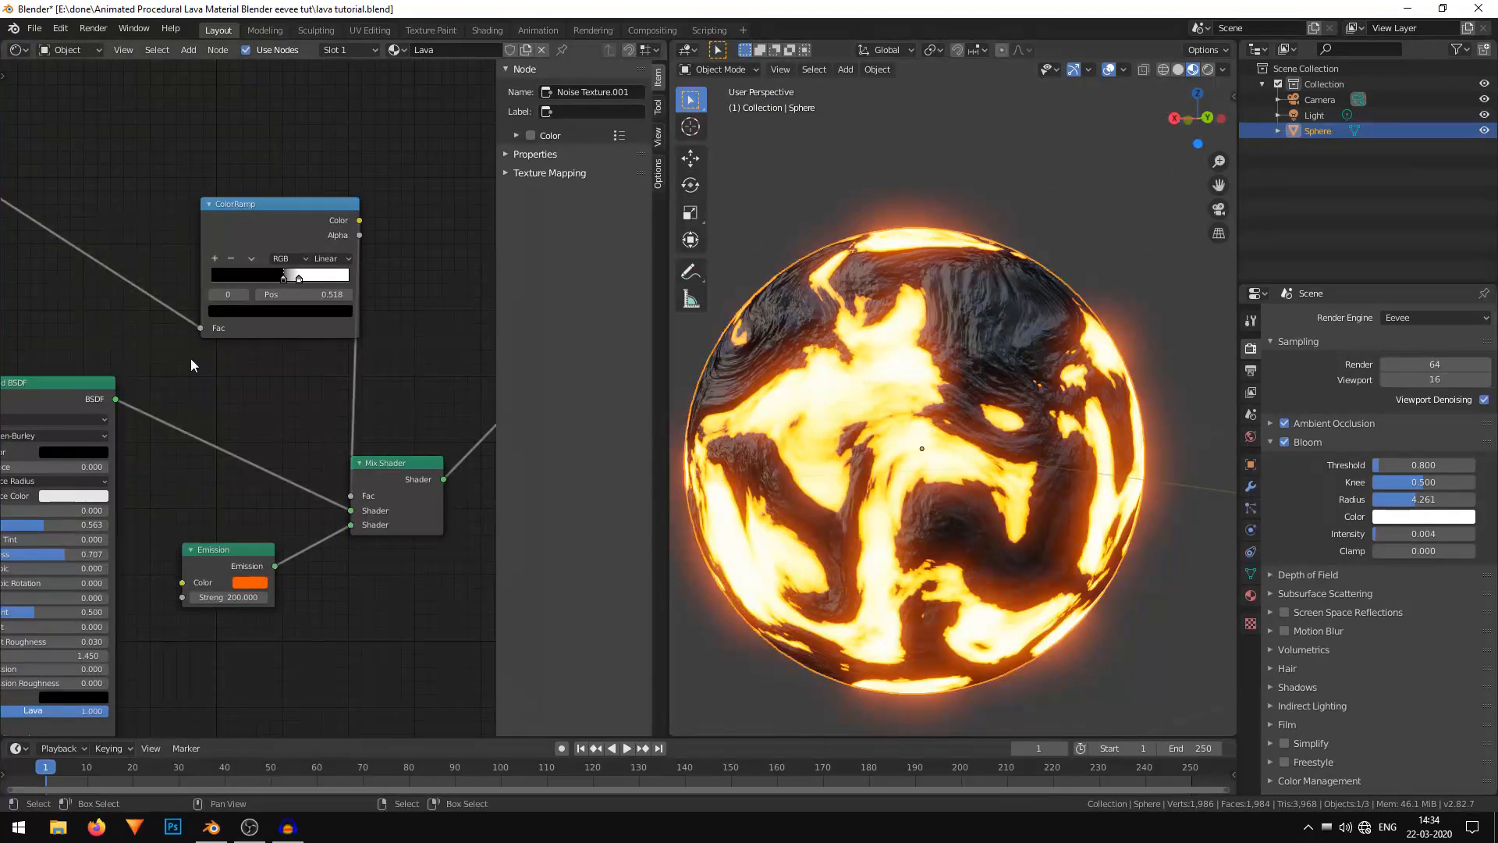
pyautogui.moveTo(202, 375); pyautogui.dragTo(202, 405, button='middle')
pyautogui.moveTo(282, 302)
pyautogui.mouseDown()
pyautogui.moveTo(245, 307)
pyautogui.moveTo(335, 306)
pyautogui.moveTo(292, 308)
pyautogui.moveTo(305, 308)
pyautogui.mouseUp()
pyautogui.moveTo(960, 390); pyautogui.dragTo(978, 426, button='middle')
pyautogui.scroll(2, 335, 328)
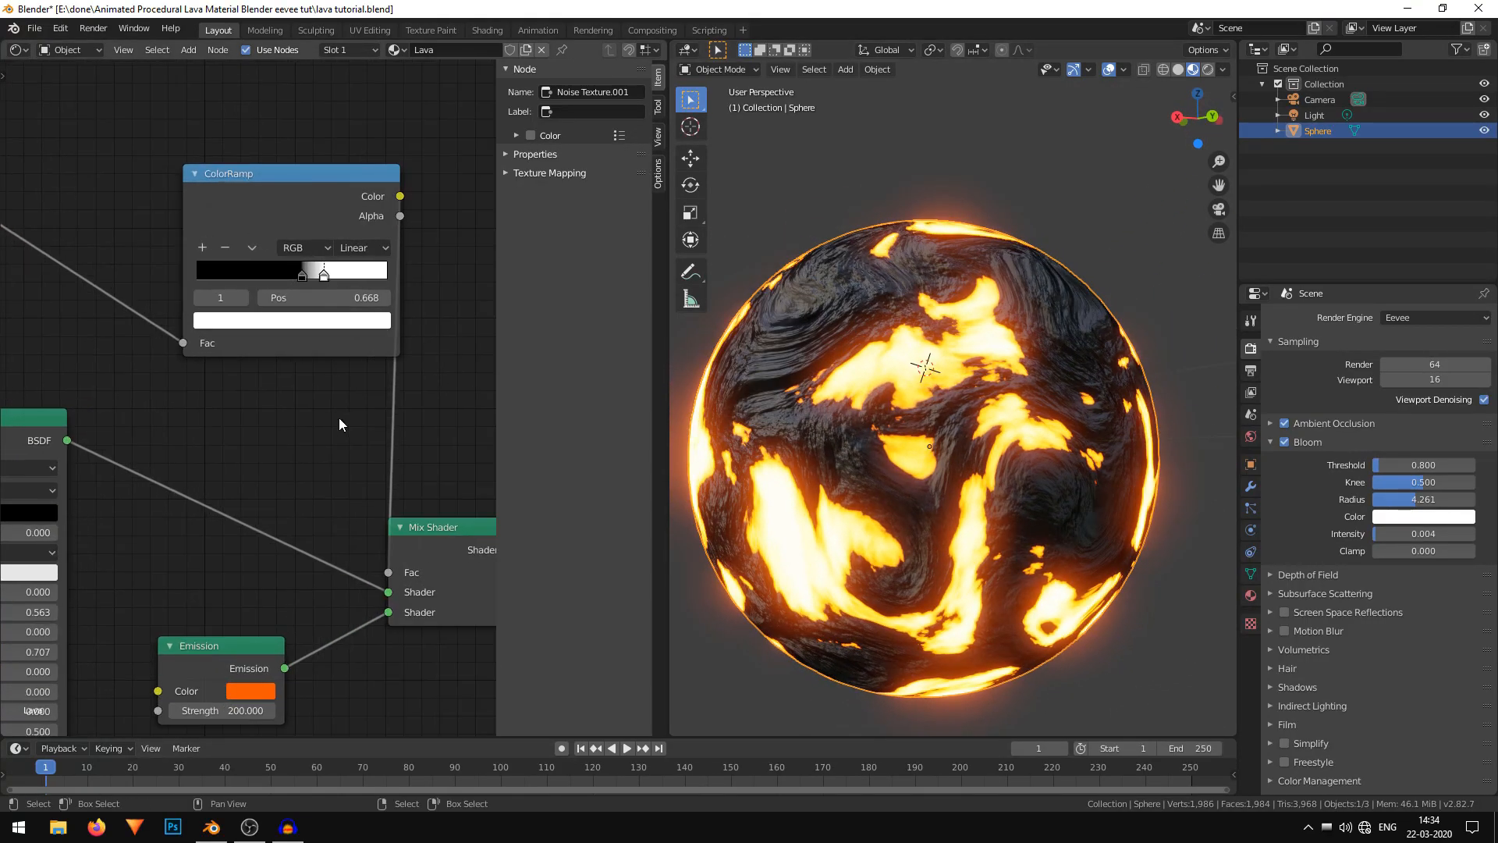
# Fine-tune the ColorRamp's black stop to position 0.550 and check the whole sphere.
pyautogui.moveTo(297, 322)
pyautogui.mouseDown()
pyautogui.moveTo(273, 323)
pyautogui.moveTo(310, 323)
pyautogui.moveTo(292, 323)
pyautogui.mouseUp()
pyautogui.scroll(-2, 957, 402)
pyautogui.moveTo(1009, 399); pyautogui.dragTo(972, 402, button='middle')
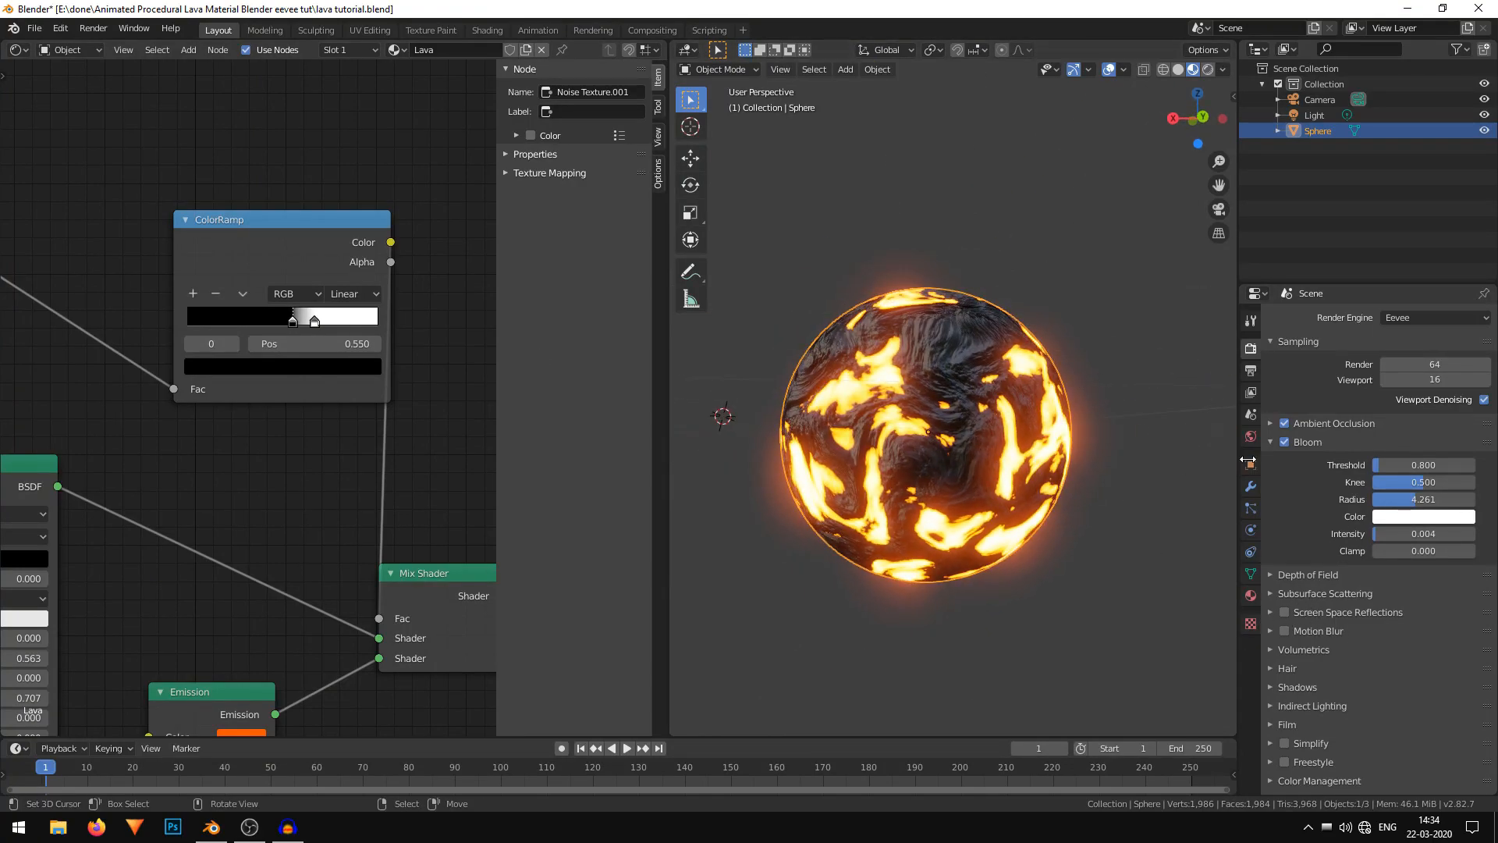
# Enable Screen Space Reflections in the Eevee render settings and view the sphere closer.
pyautogui.click(1285, 611)
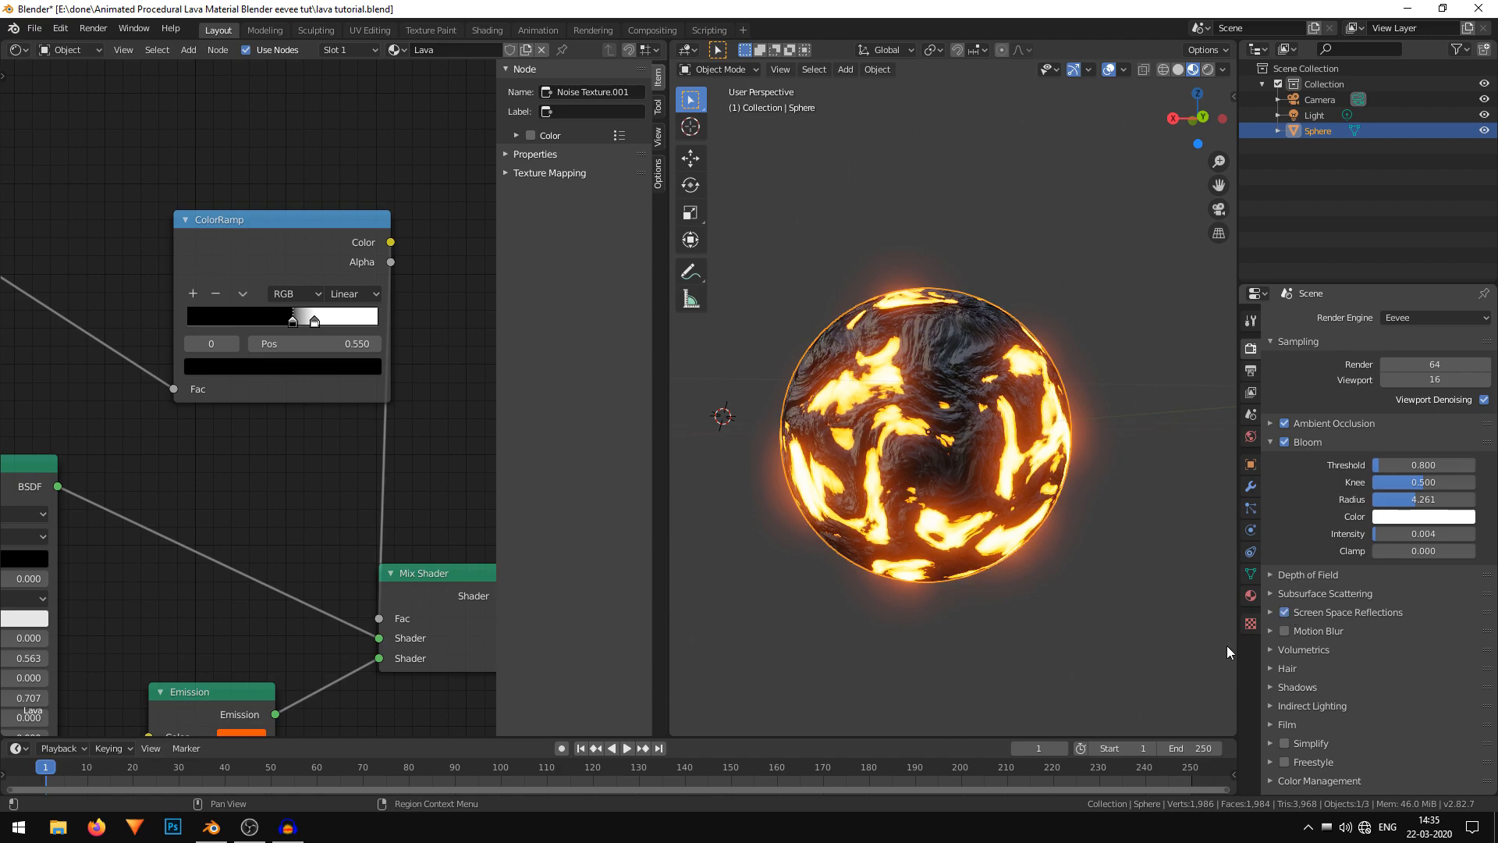
pyautogui.scroll(3, 990, 398)
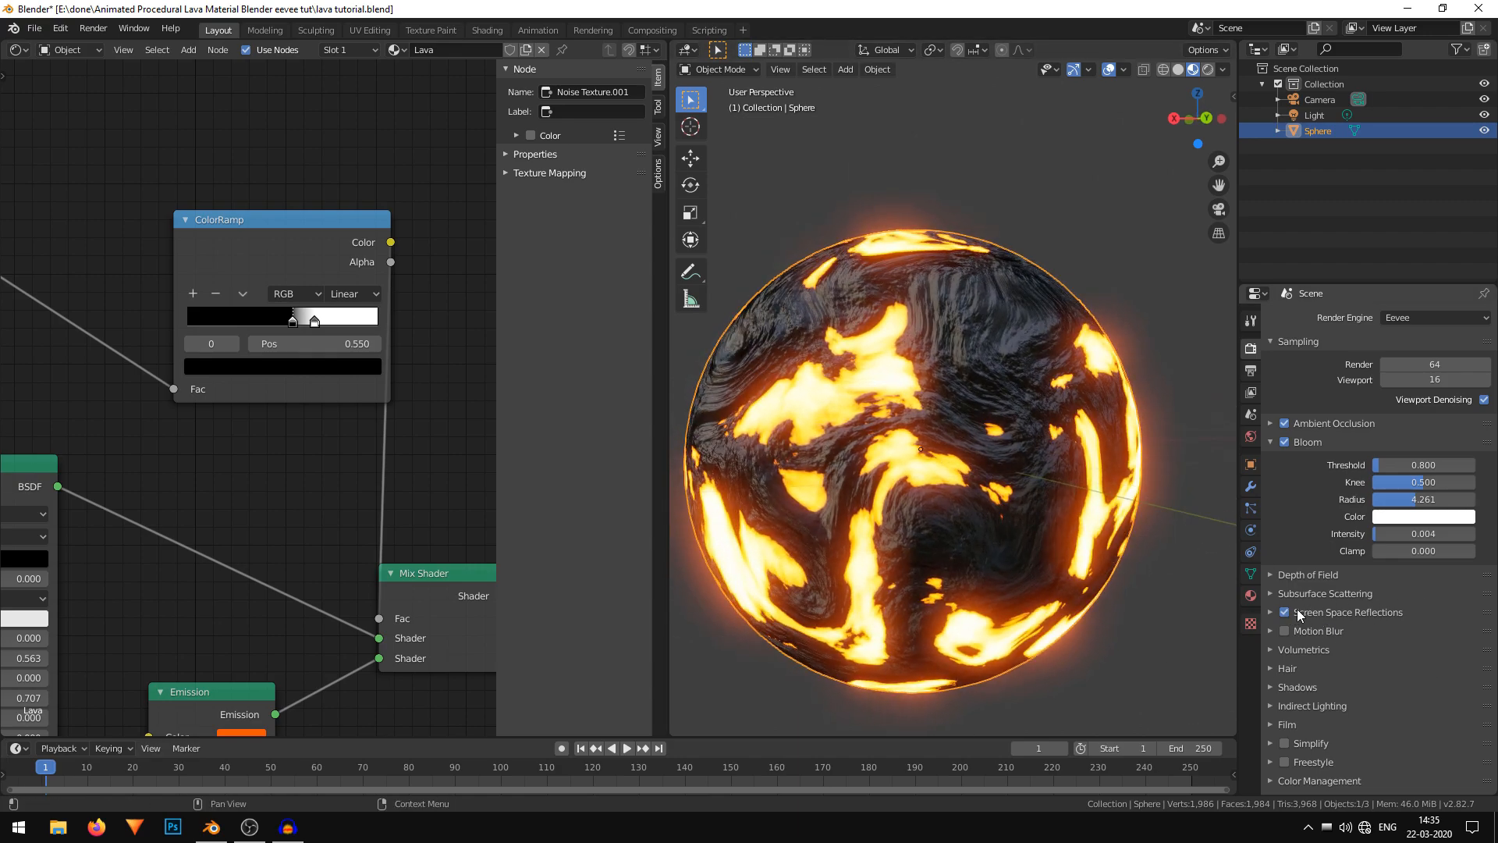